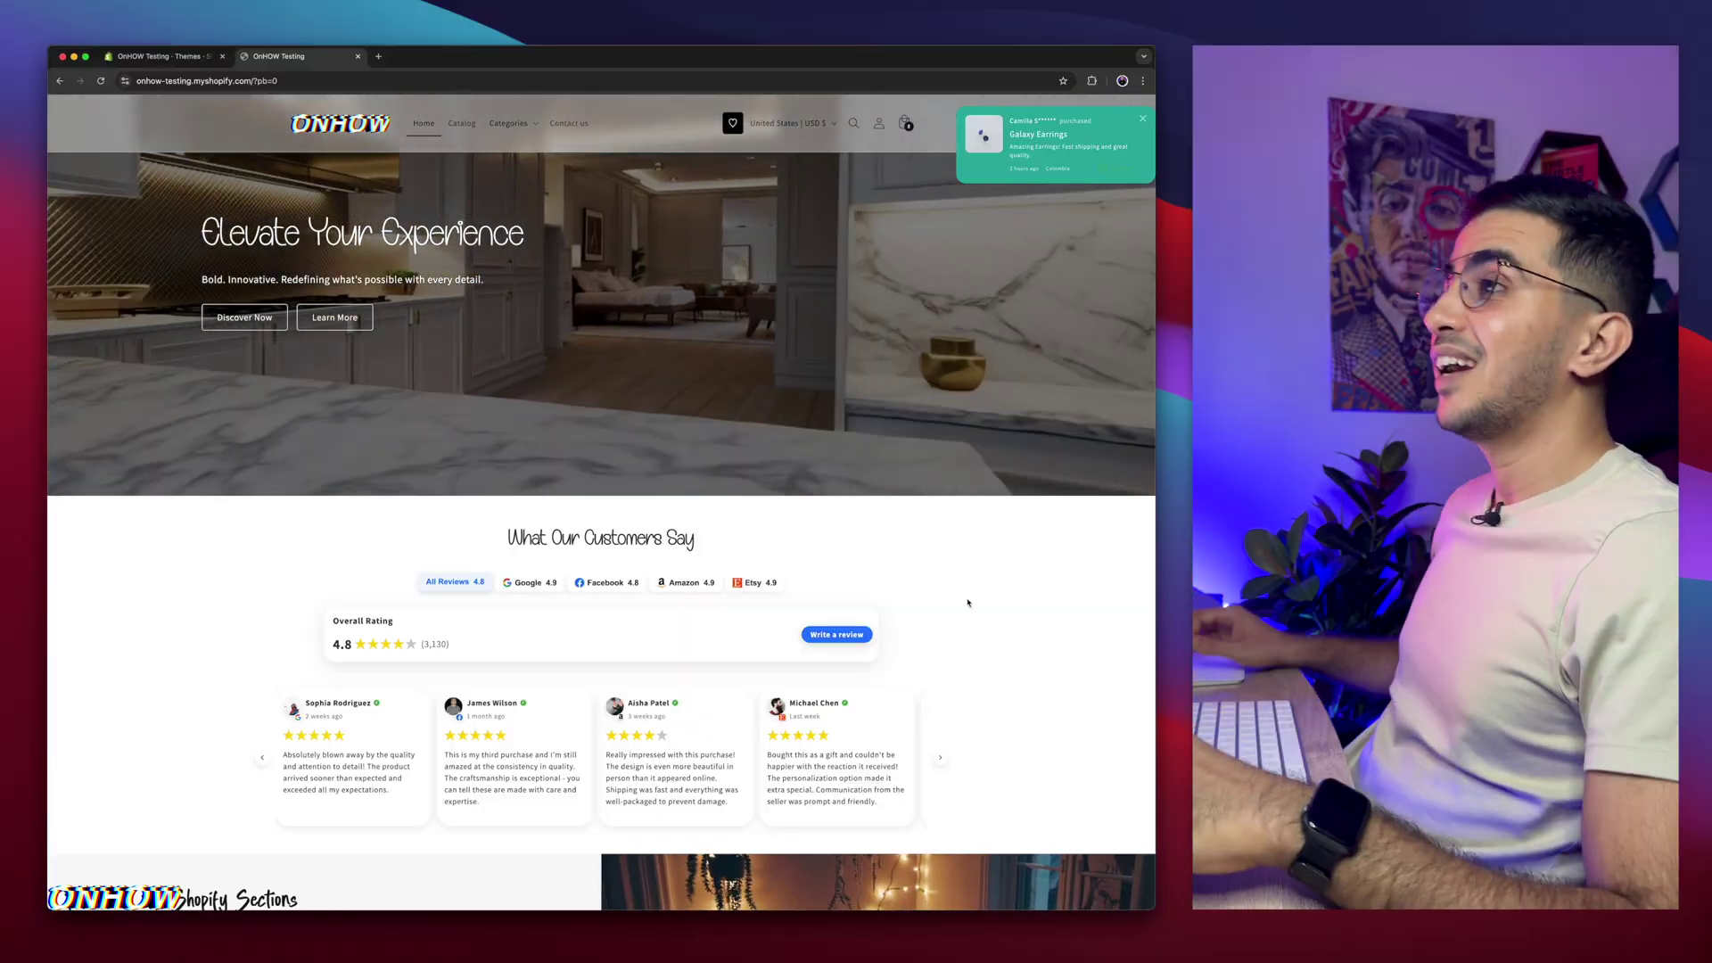
# Cycle the reviews widget through Google, Facebook and Amazon, ending on Etsy reviews (4.9 from 420)
pyautogui.scroll(-3, 968, 603)
pyautogui.scroll(2, 968, 603)
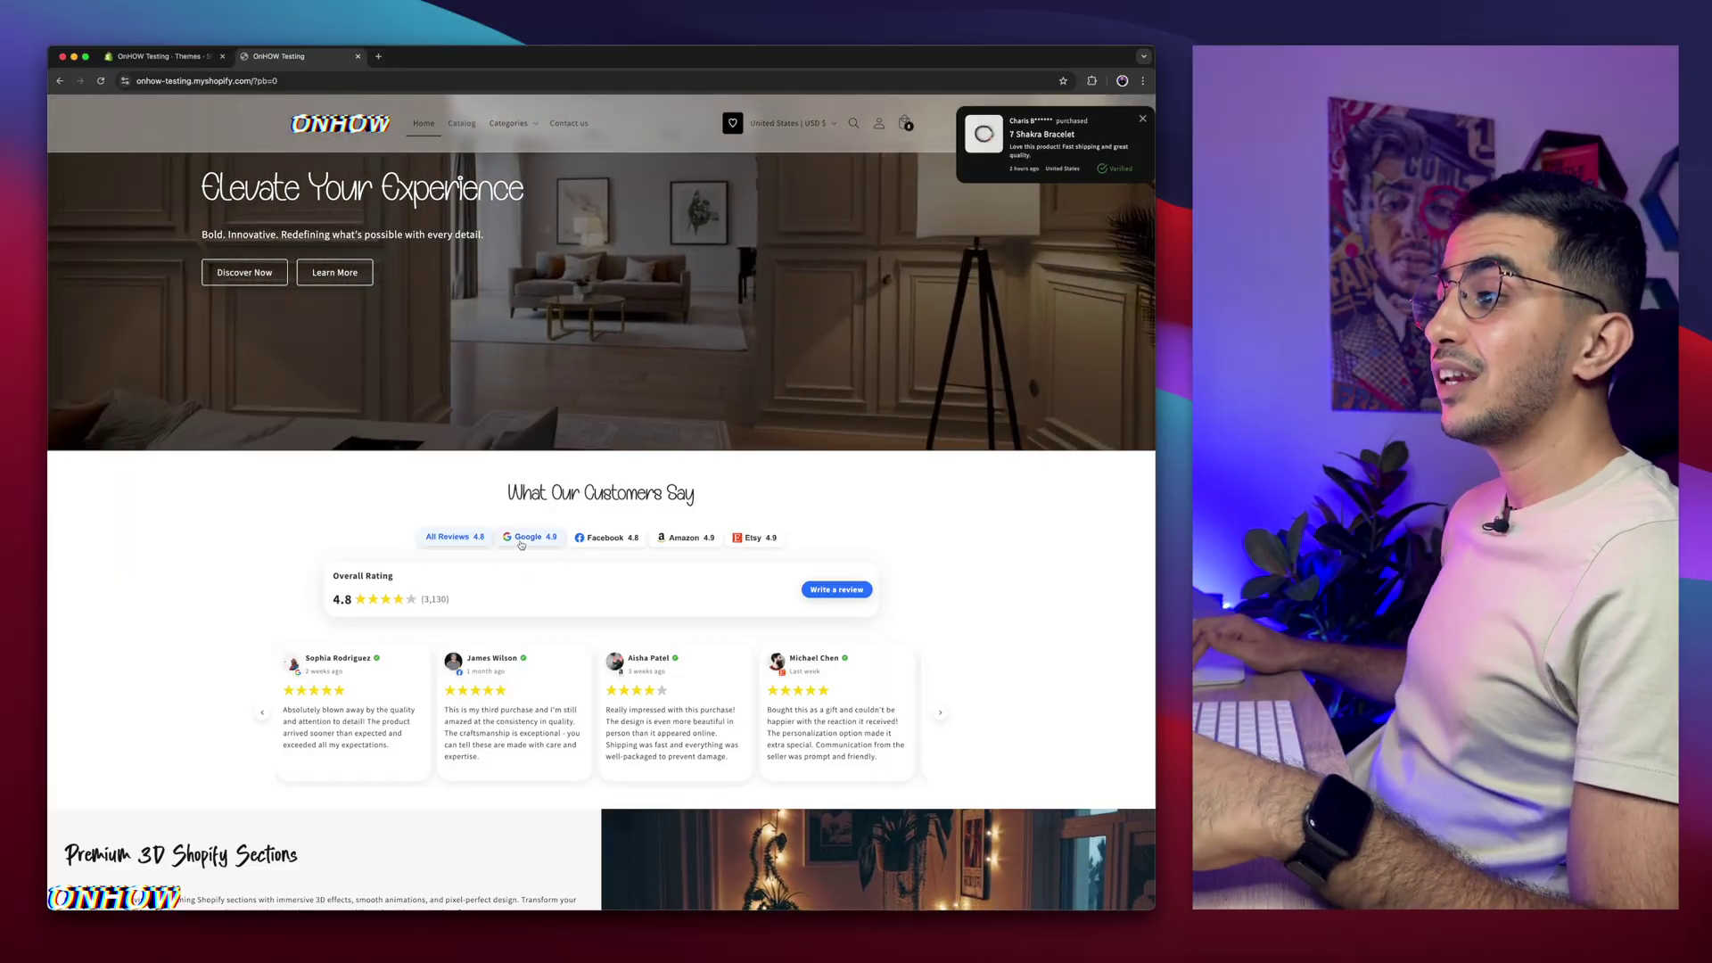
pyautogui.click(521, 540)
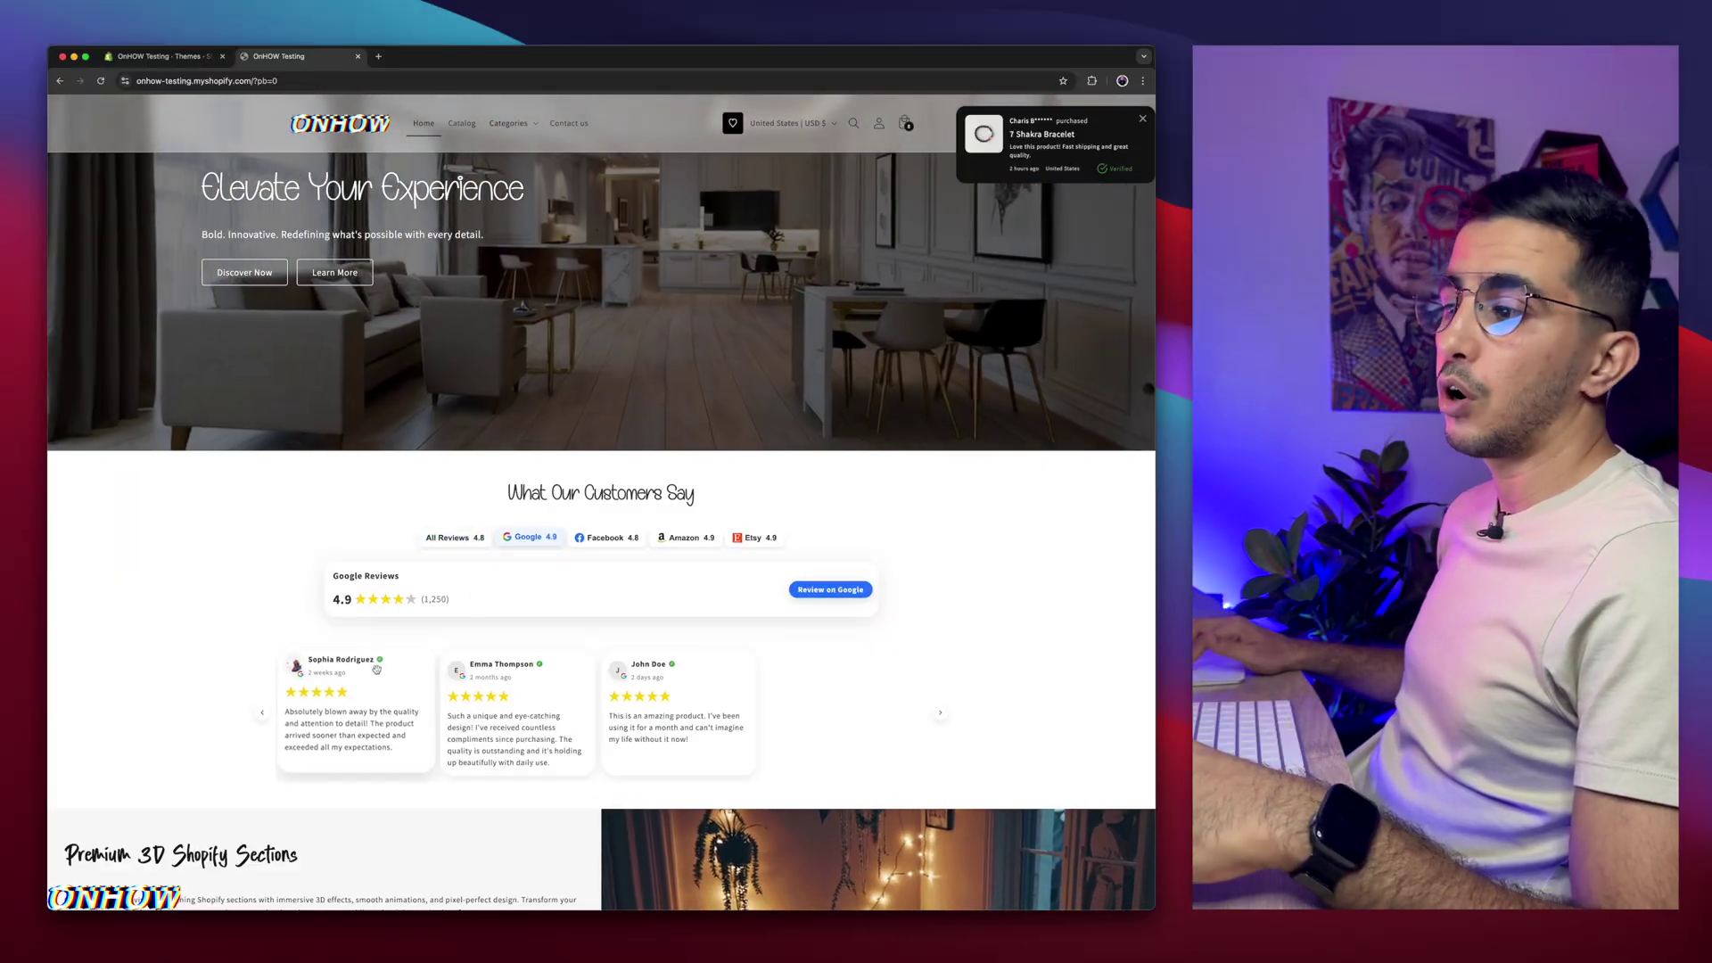
pyautogui.click(606, 537)
pyautogui.click(667, 540)
pyautogui.click(736, 541)
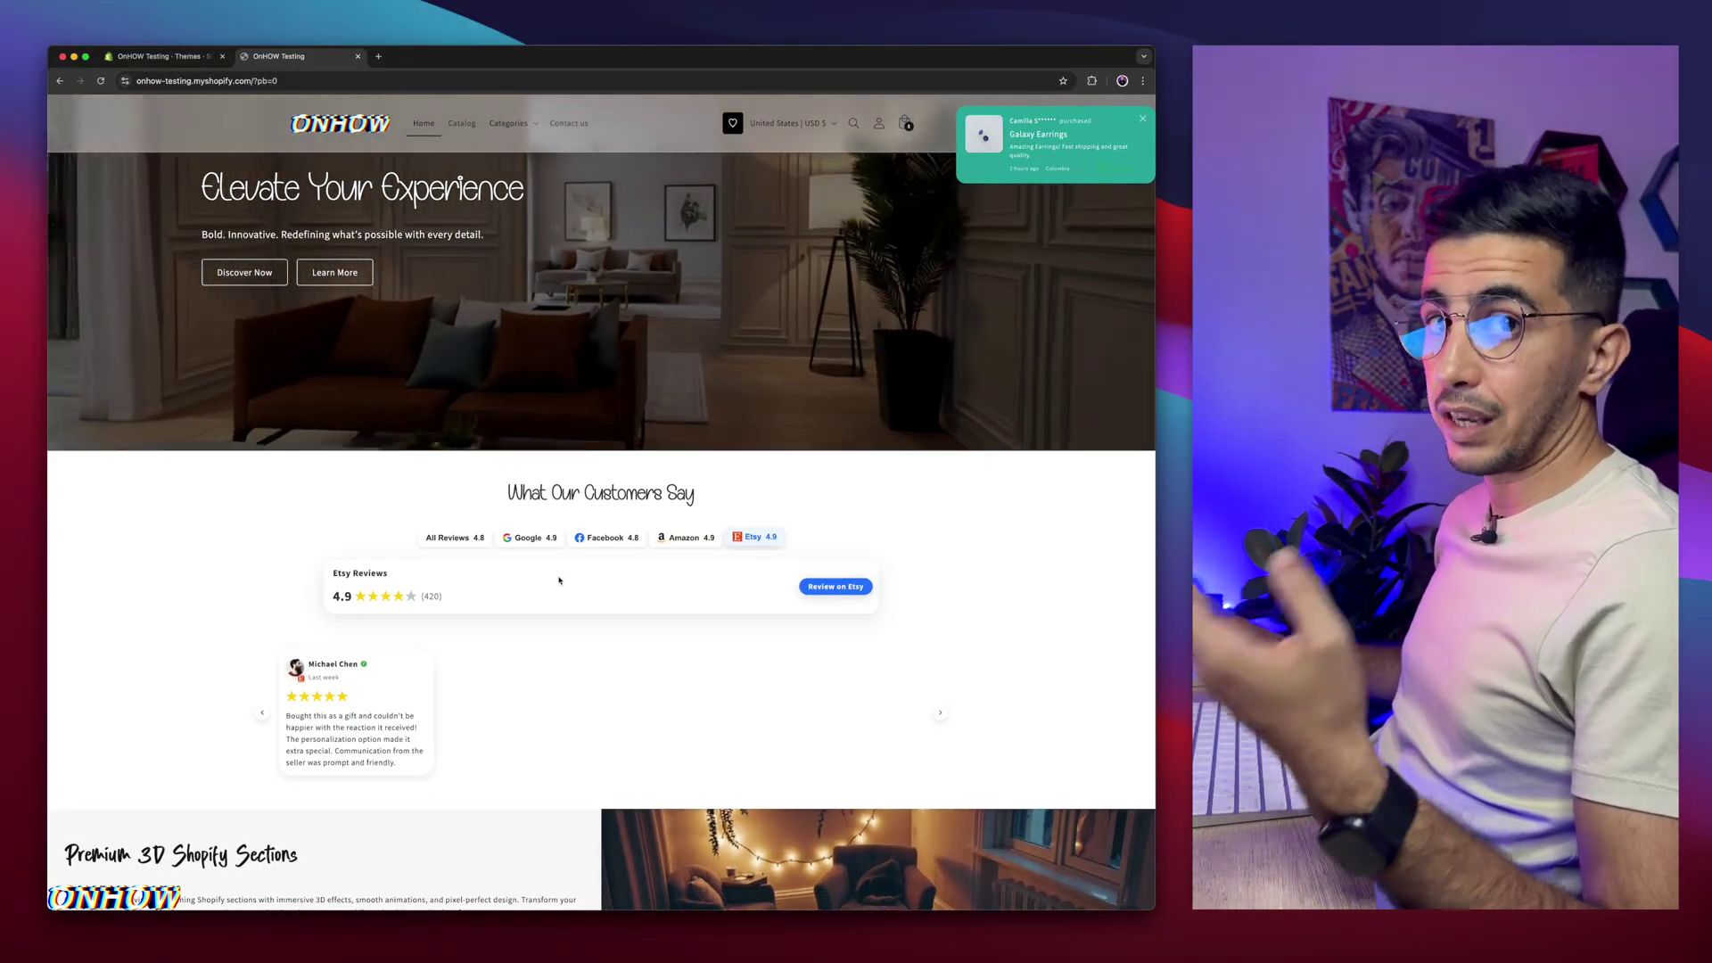
# Switch the reviews widget back to All Reviews, showing 4.8 from 3,130 reviews
pyautogui.scroll(5, 1045, 258)
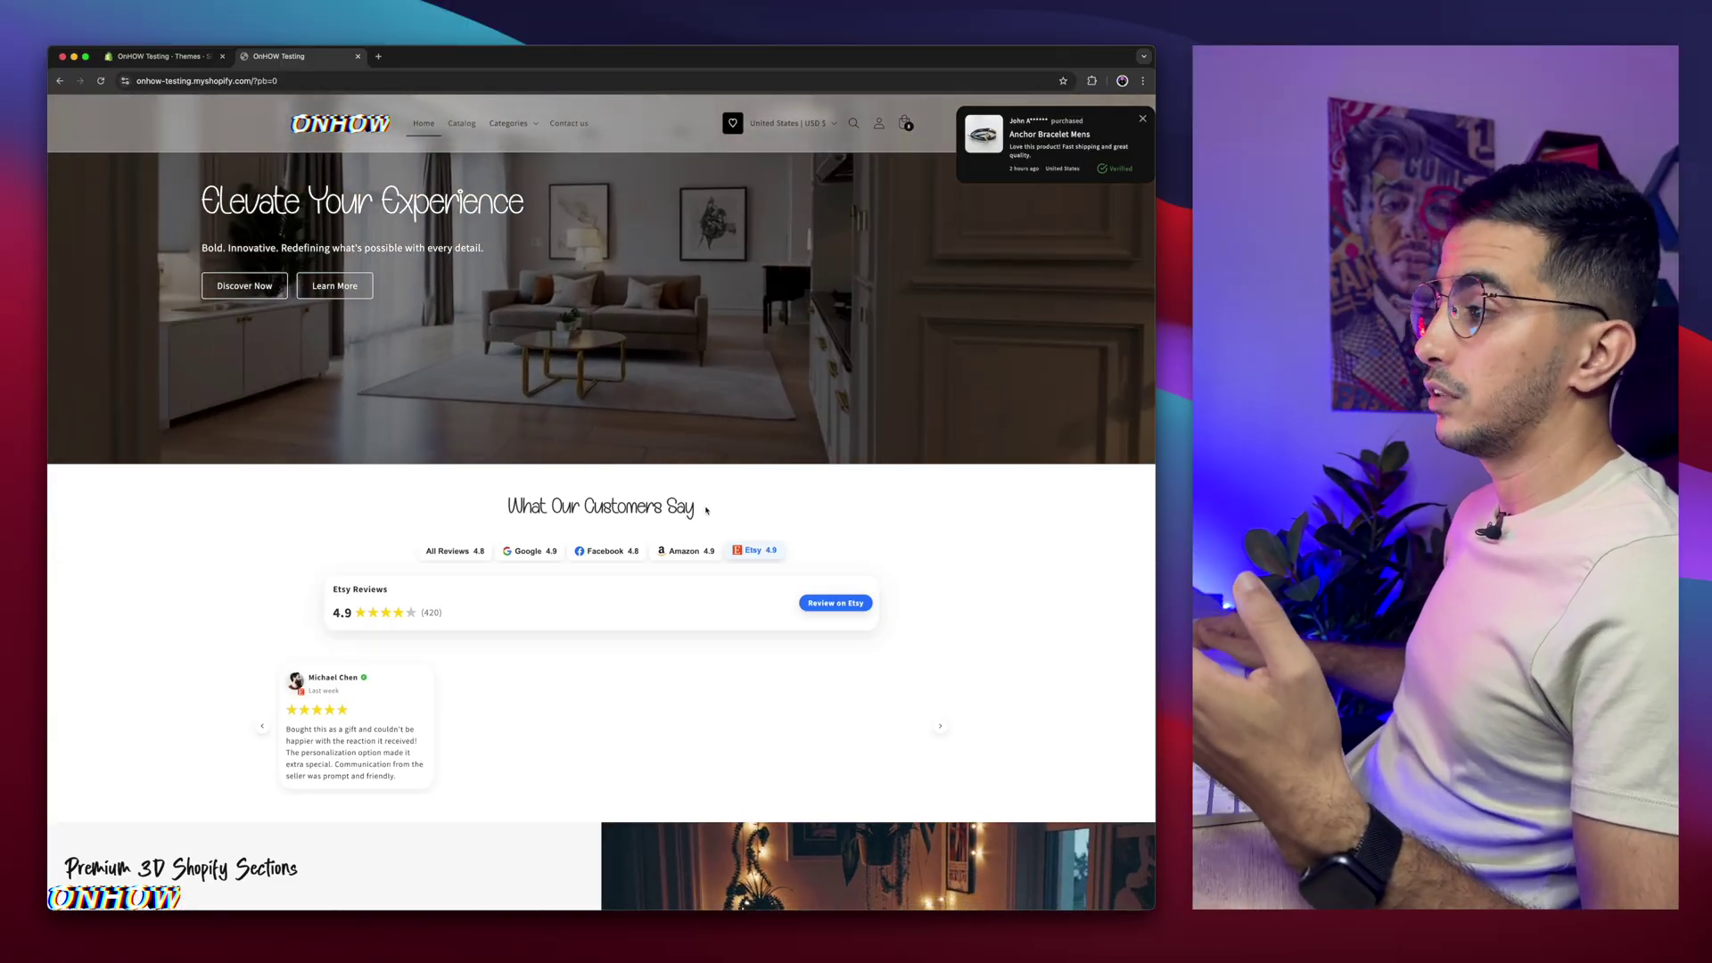
pyautogui.click(455, 551)
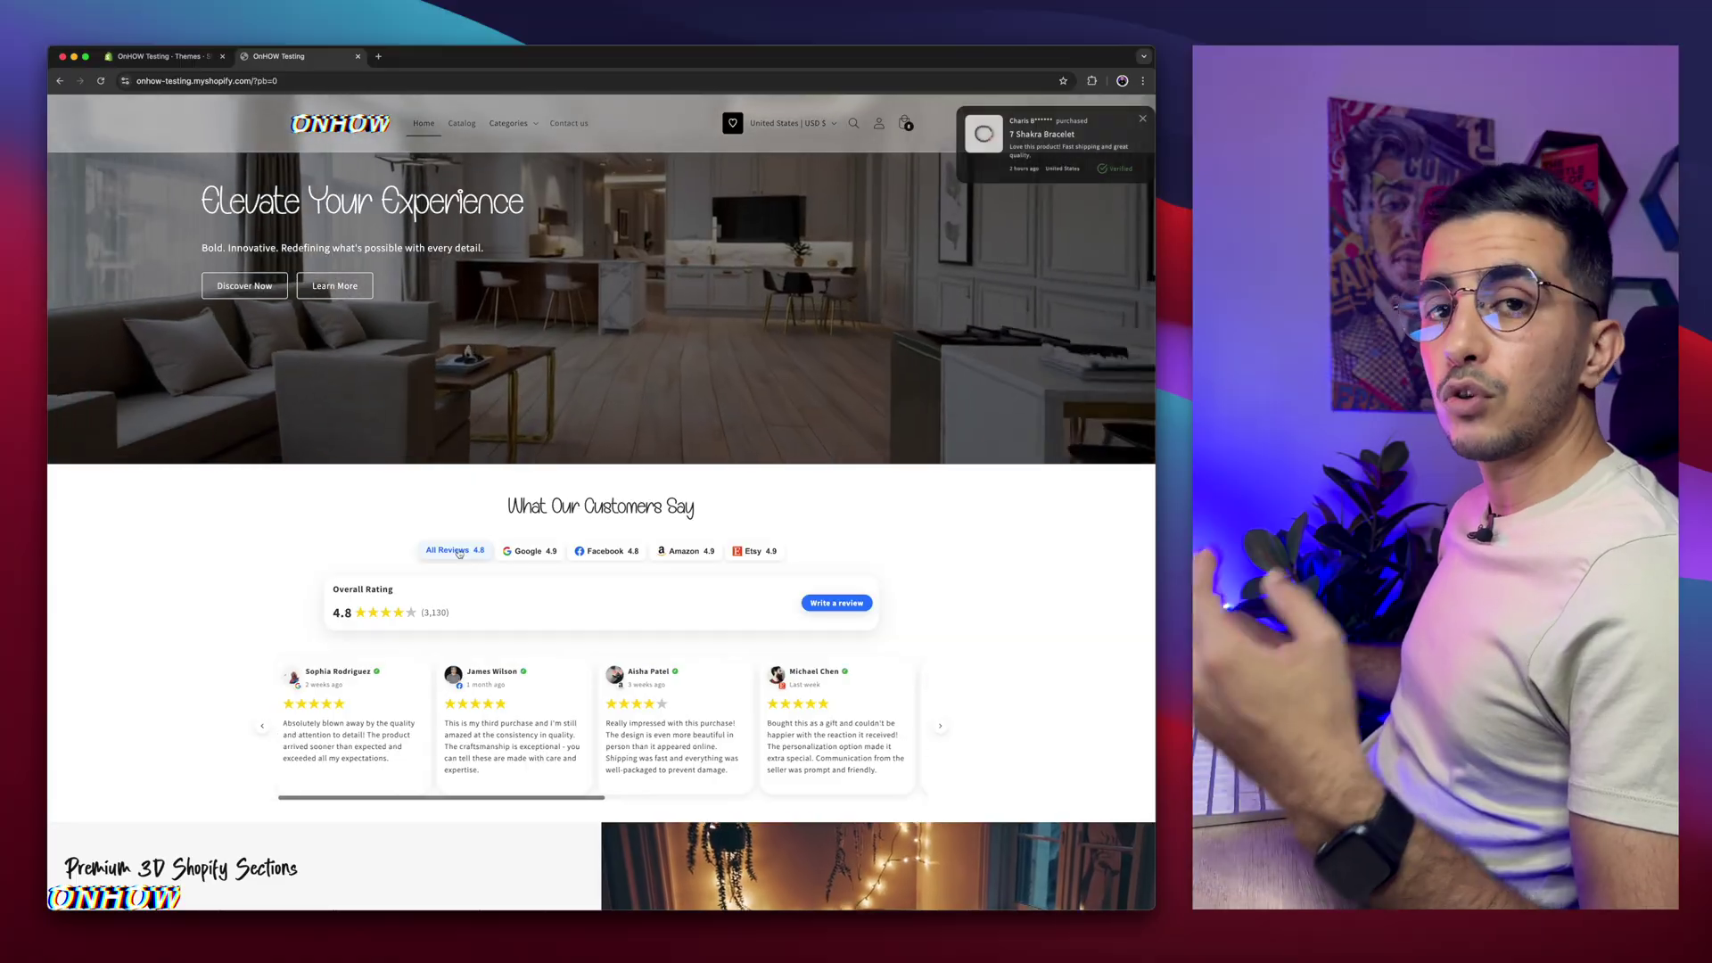
# Scroll down past the map, Before & After and Our Partners sections to the Video Carousel
pyautogui.scroll(-2, 459, 552)
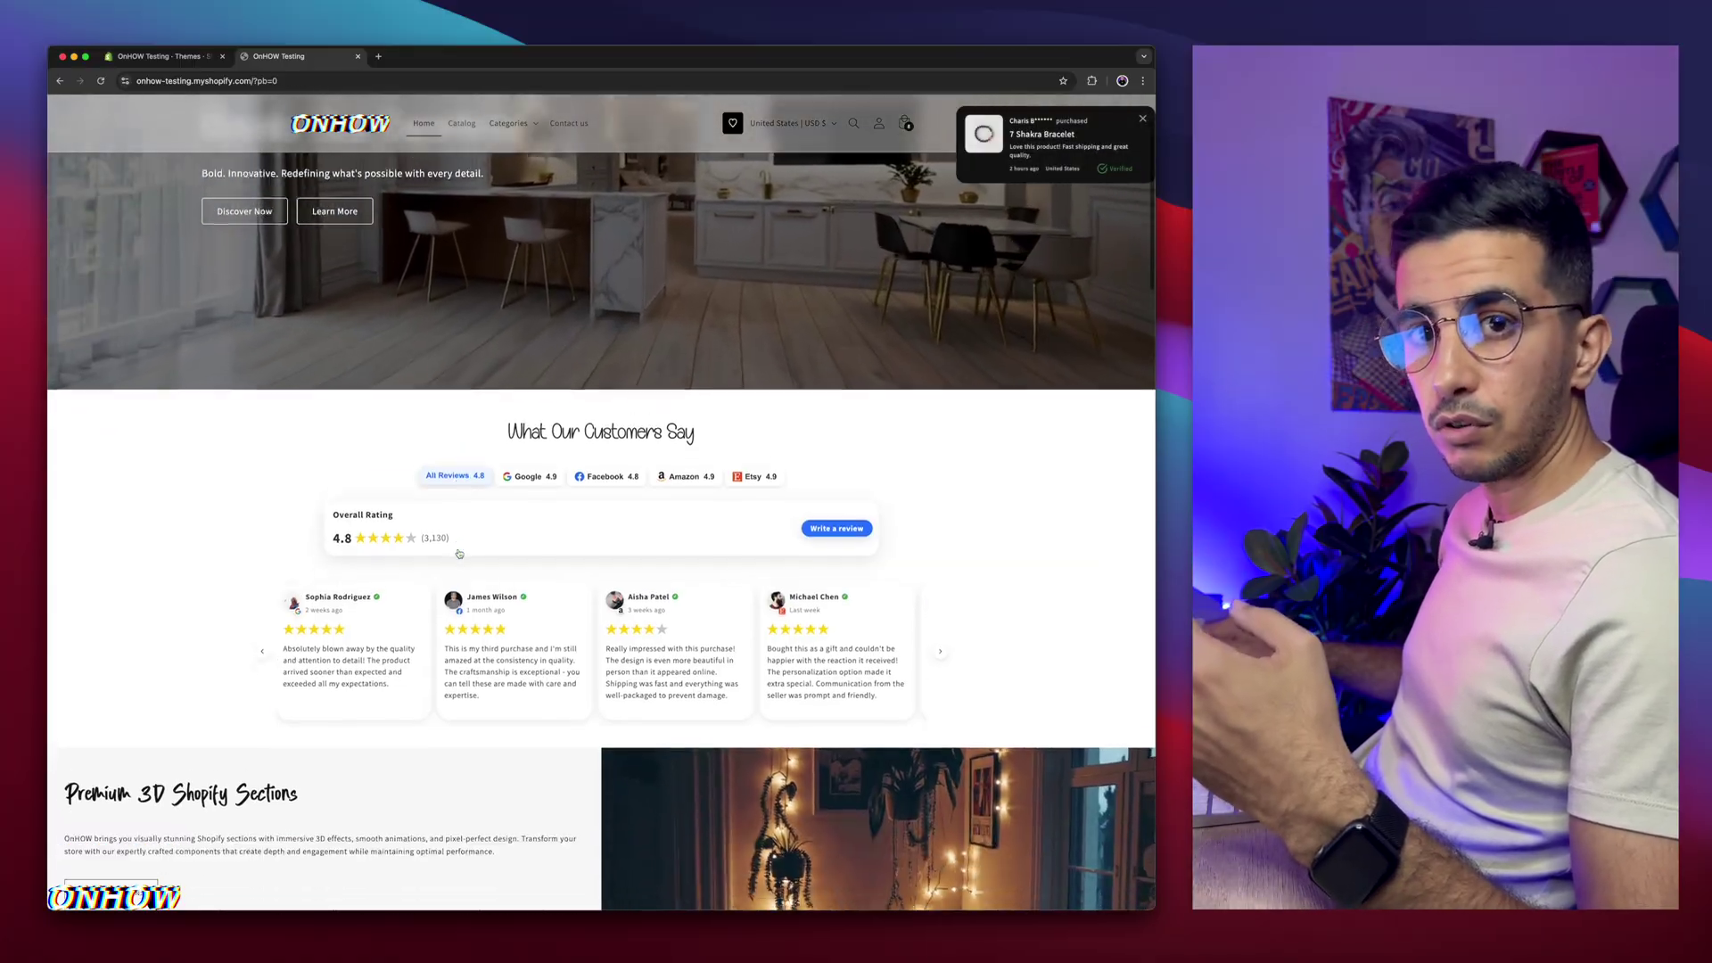
pyautogui.scroll(-10, 459, 553)
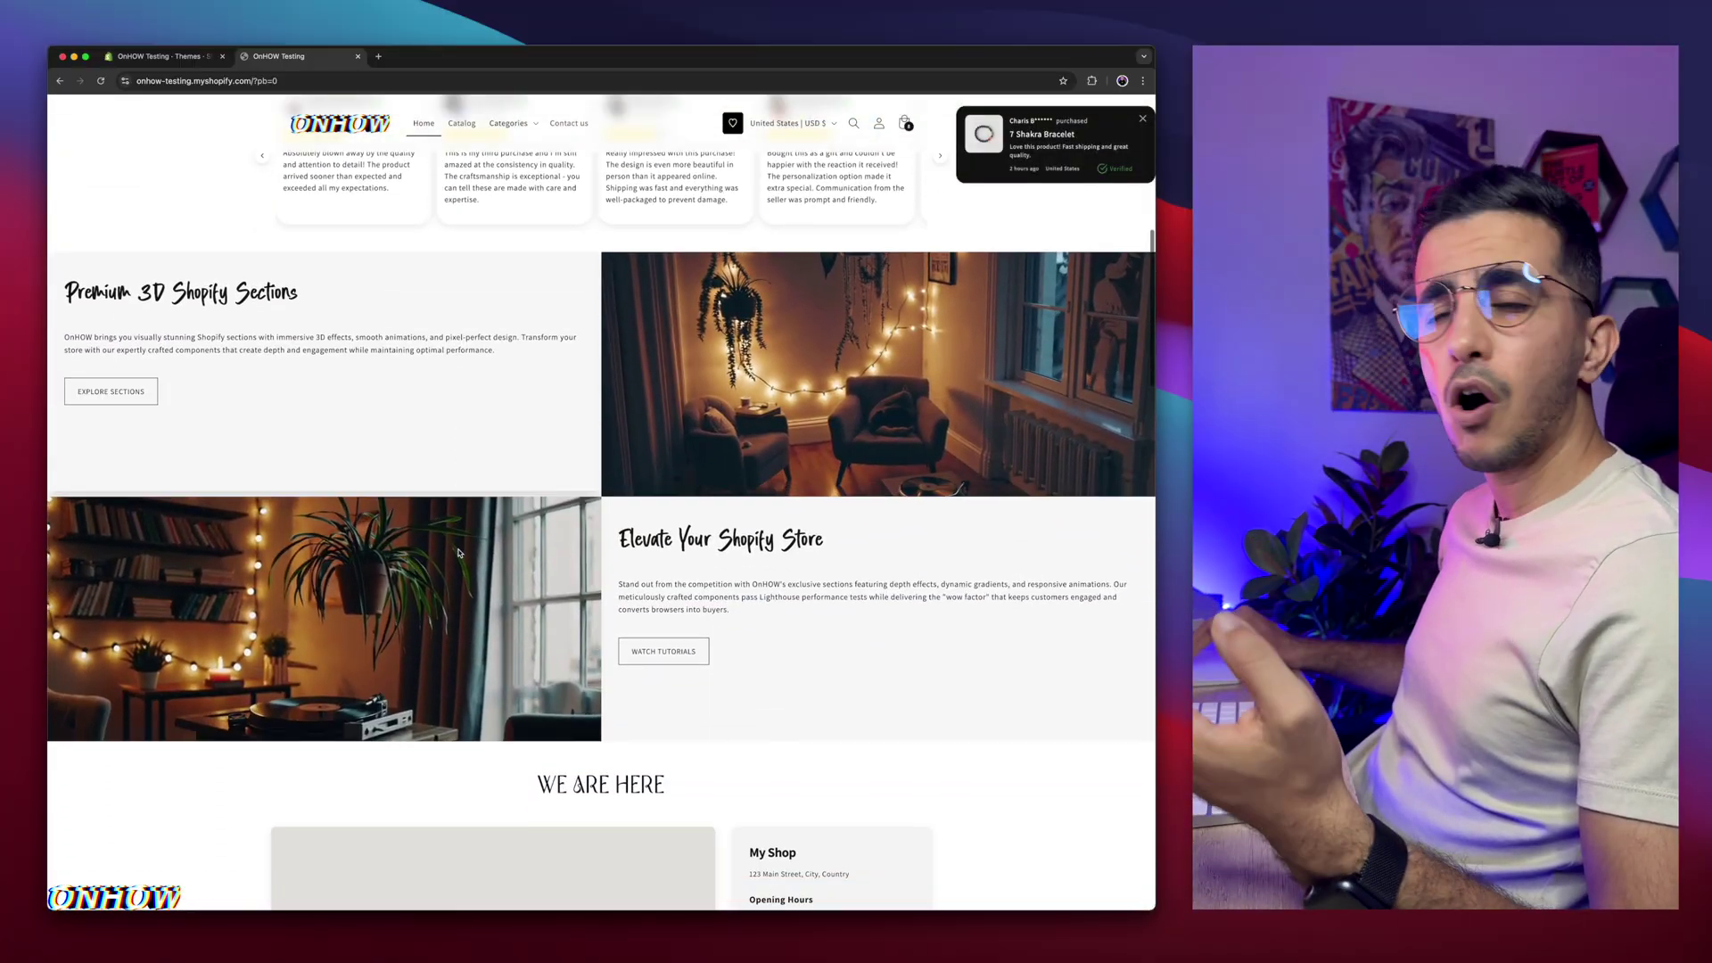
pyautogui.scroll(-8, 459, 552)
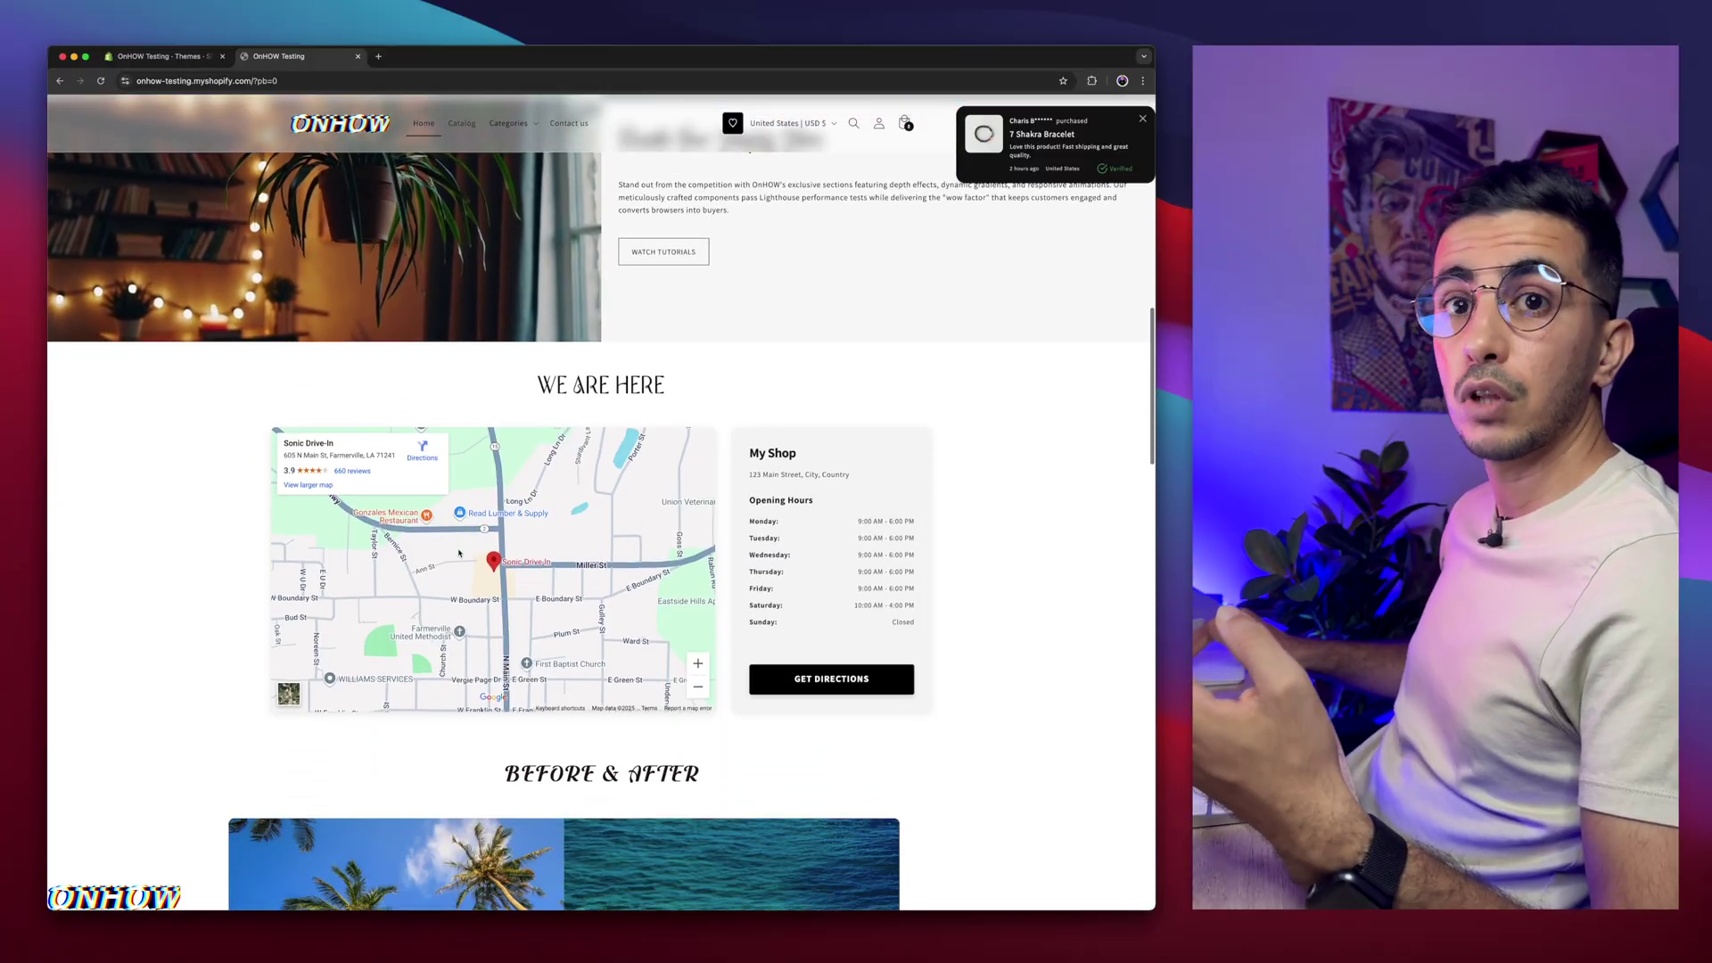
pyautogui.scroll(-5, 459, 553)
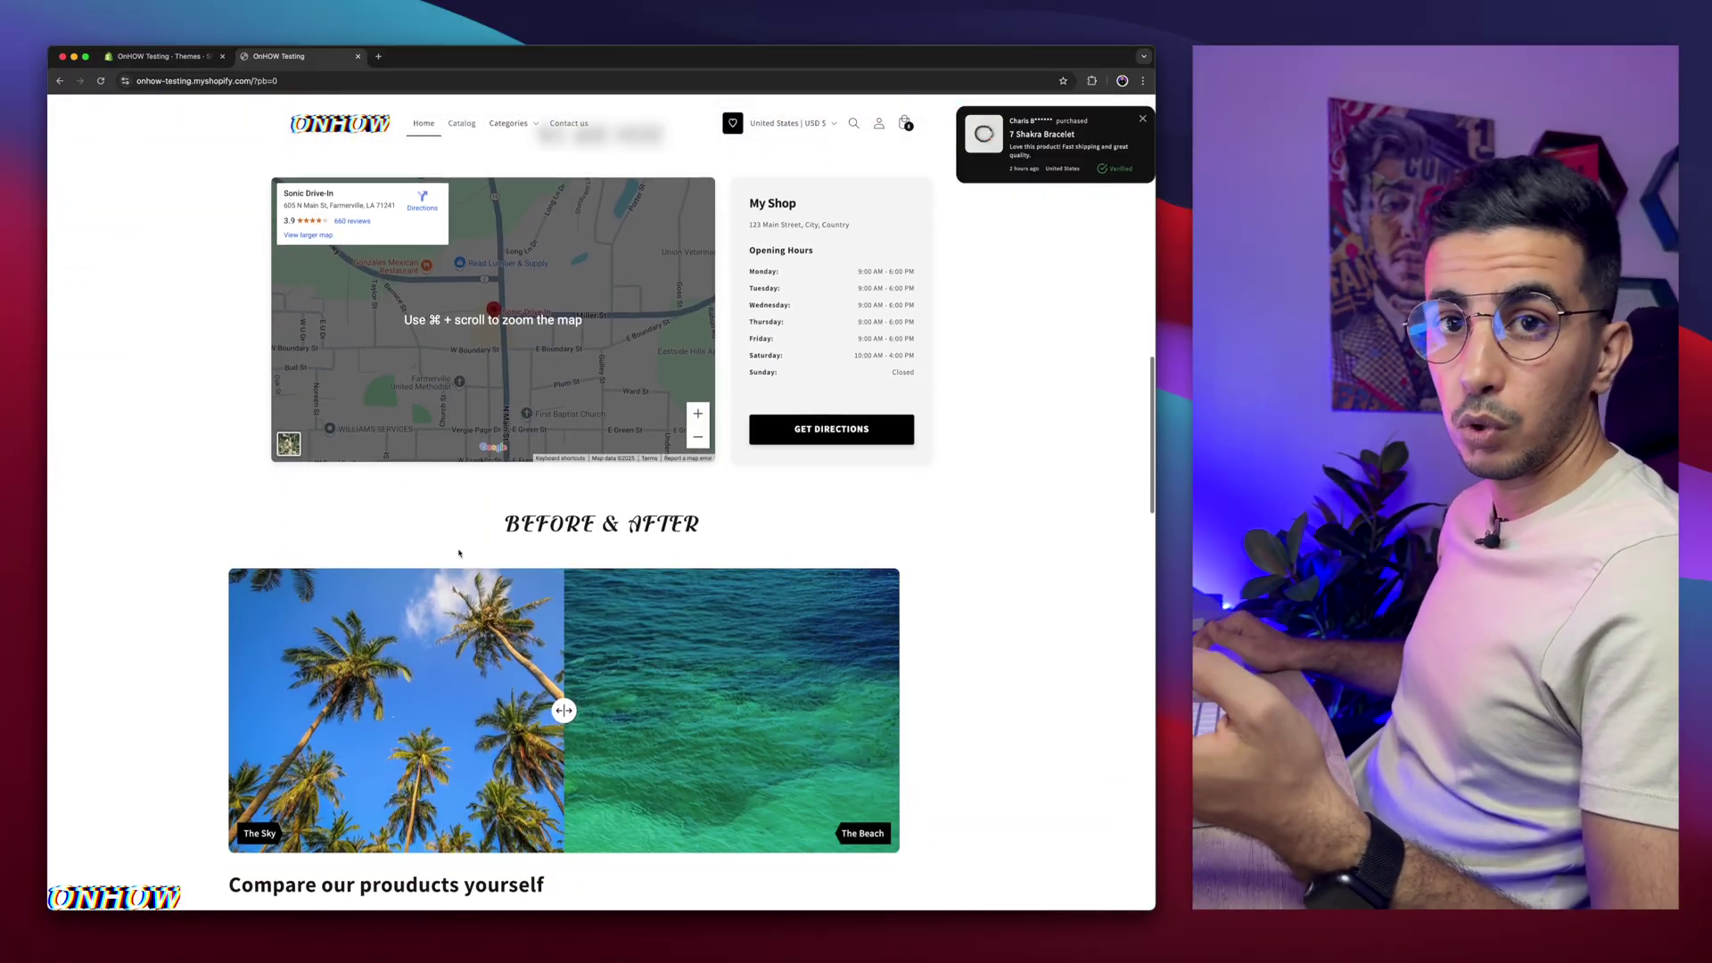
pyautogui.scroll(-3, 460, 553)
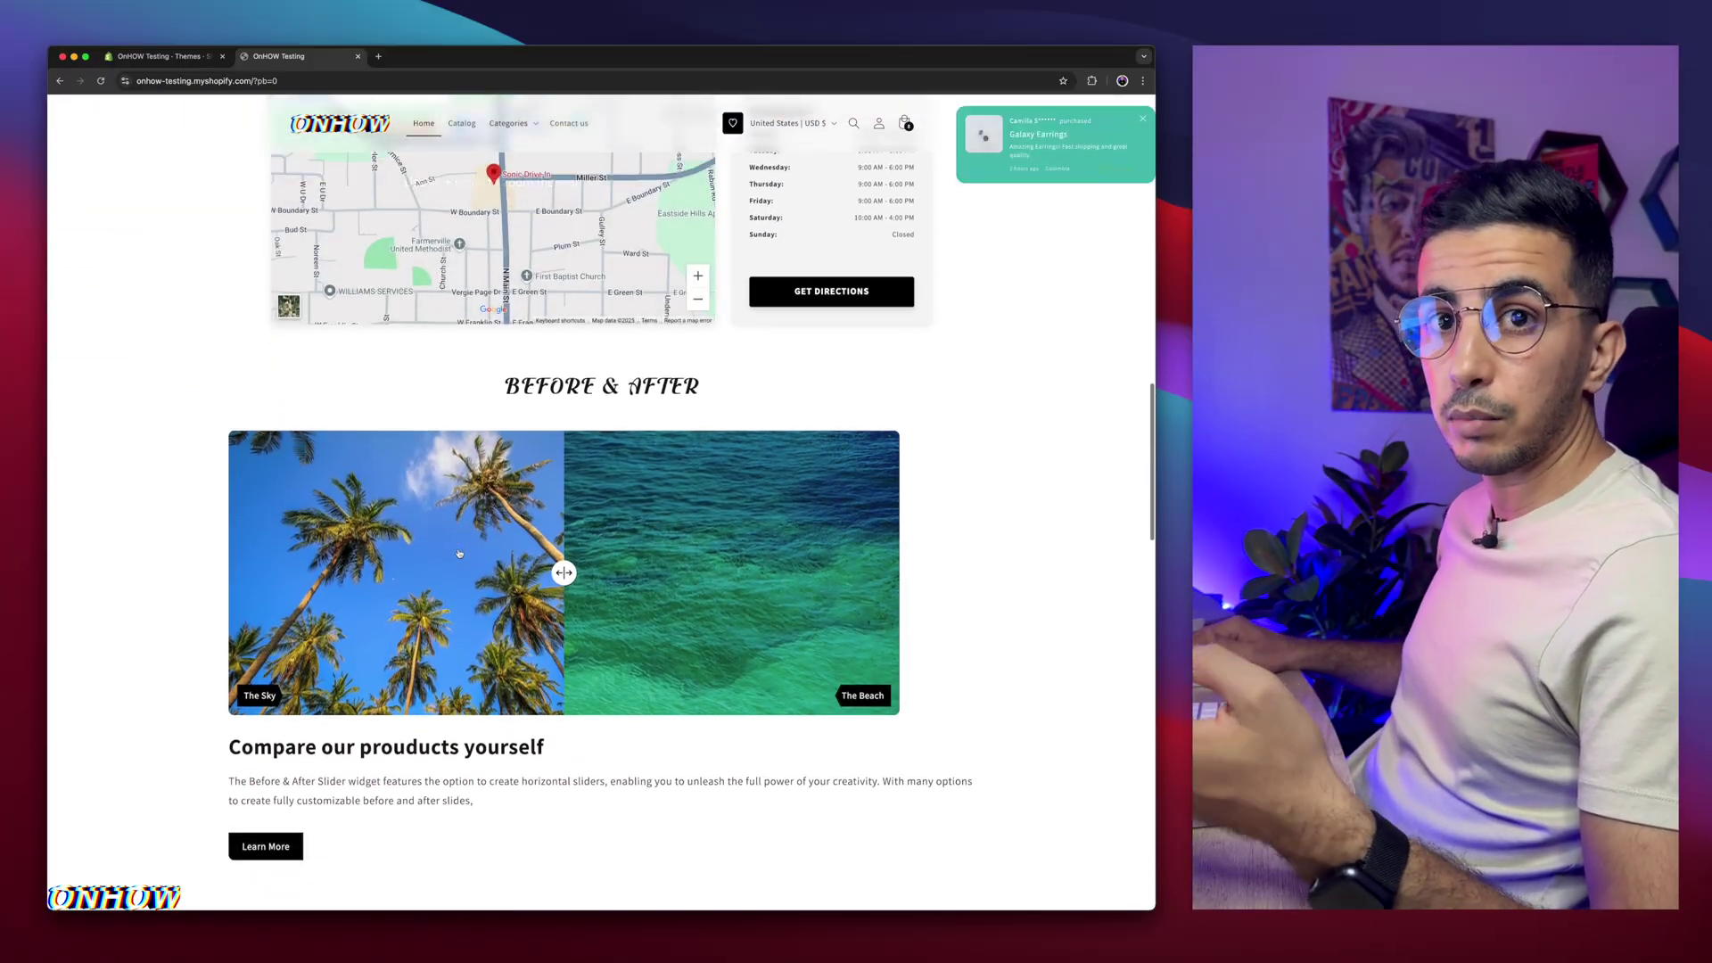
pyautogui.scroll(-2, 459, 552)
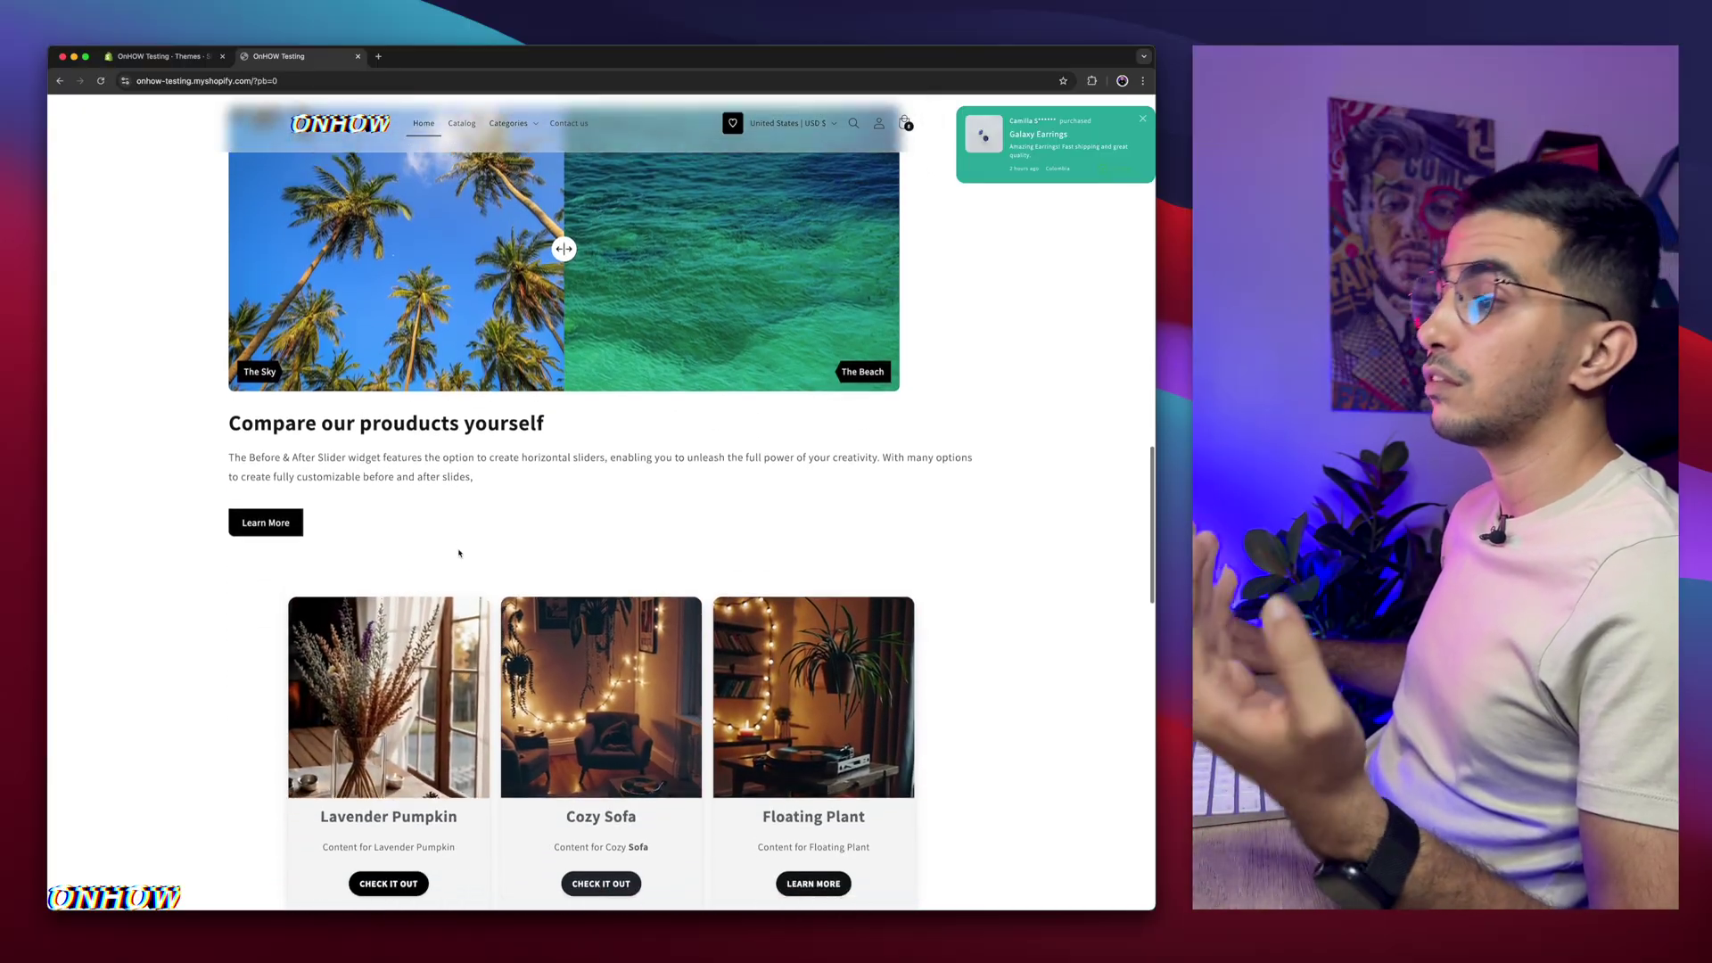
pyautogui.scroll(-5, 459, 553)
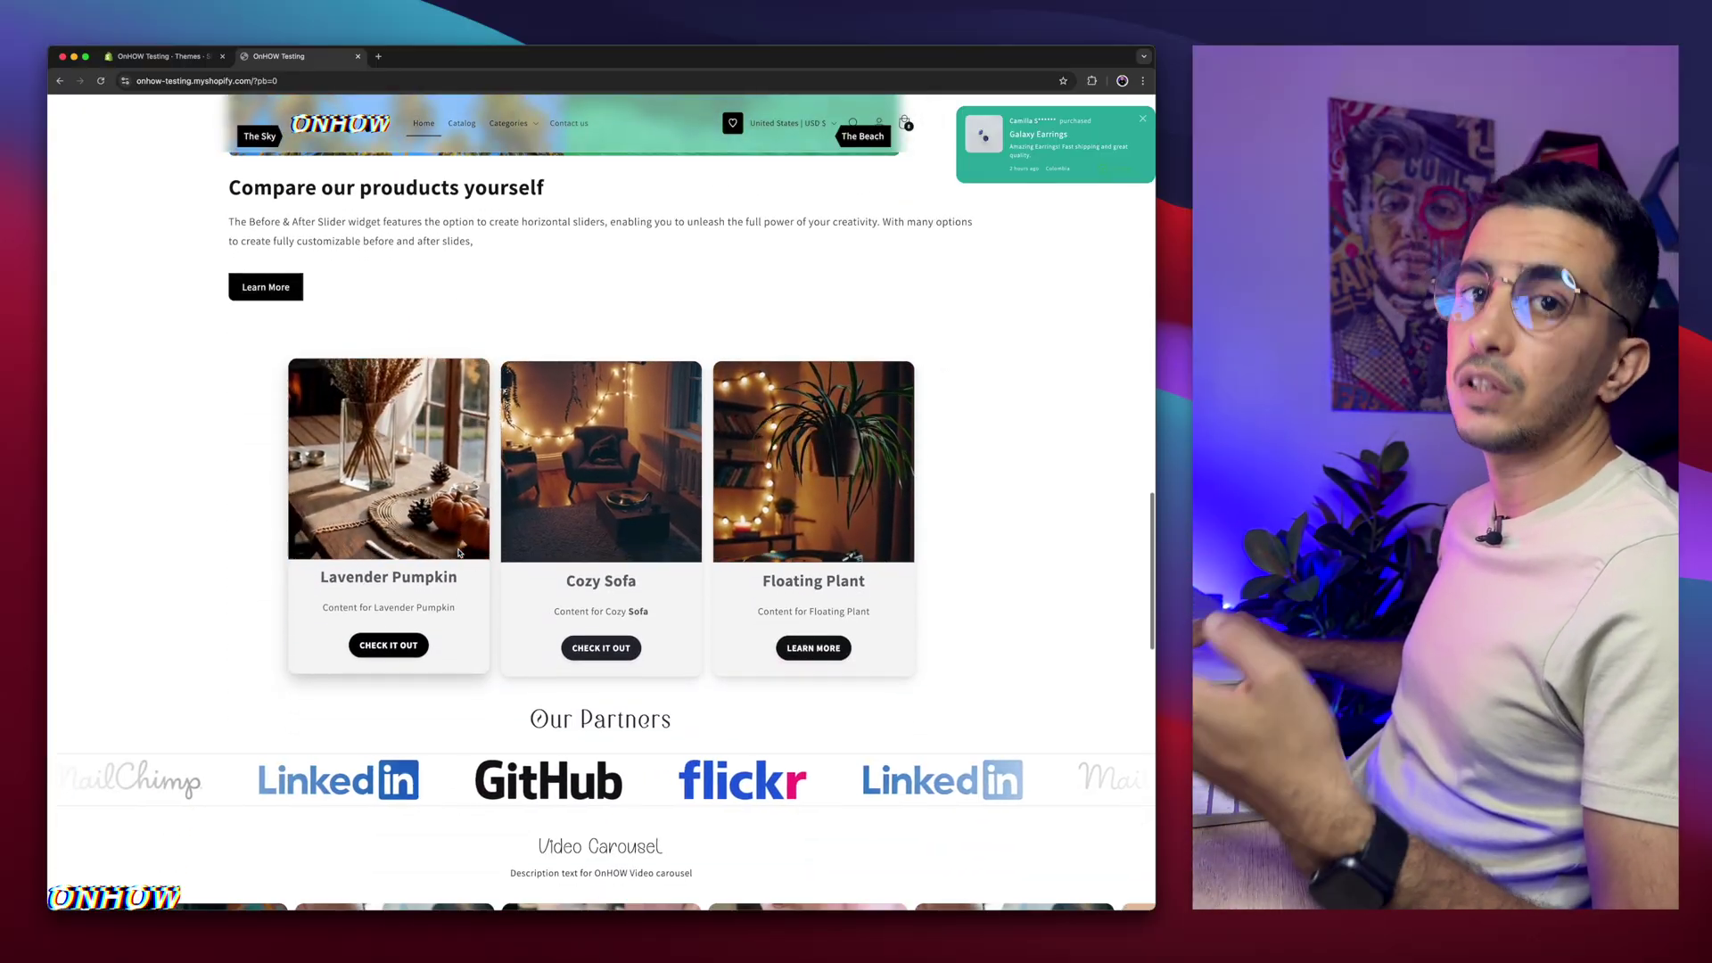
pyautogui.scroll(-3, 459, 553)
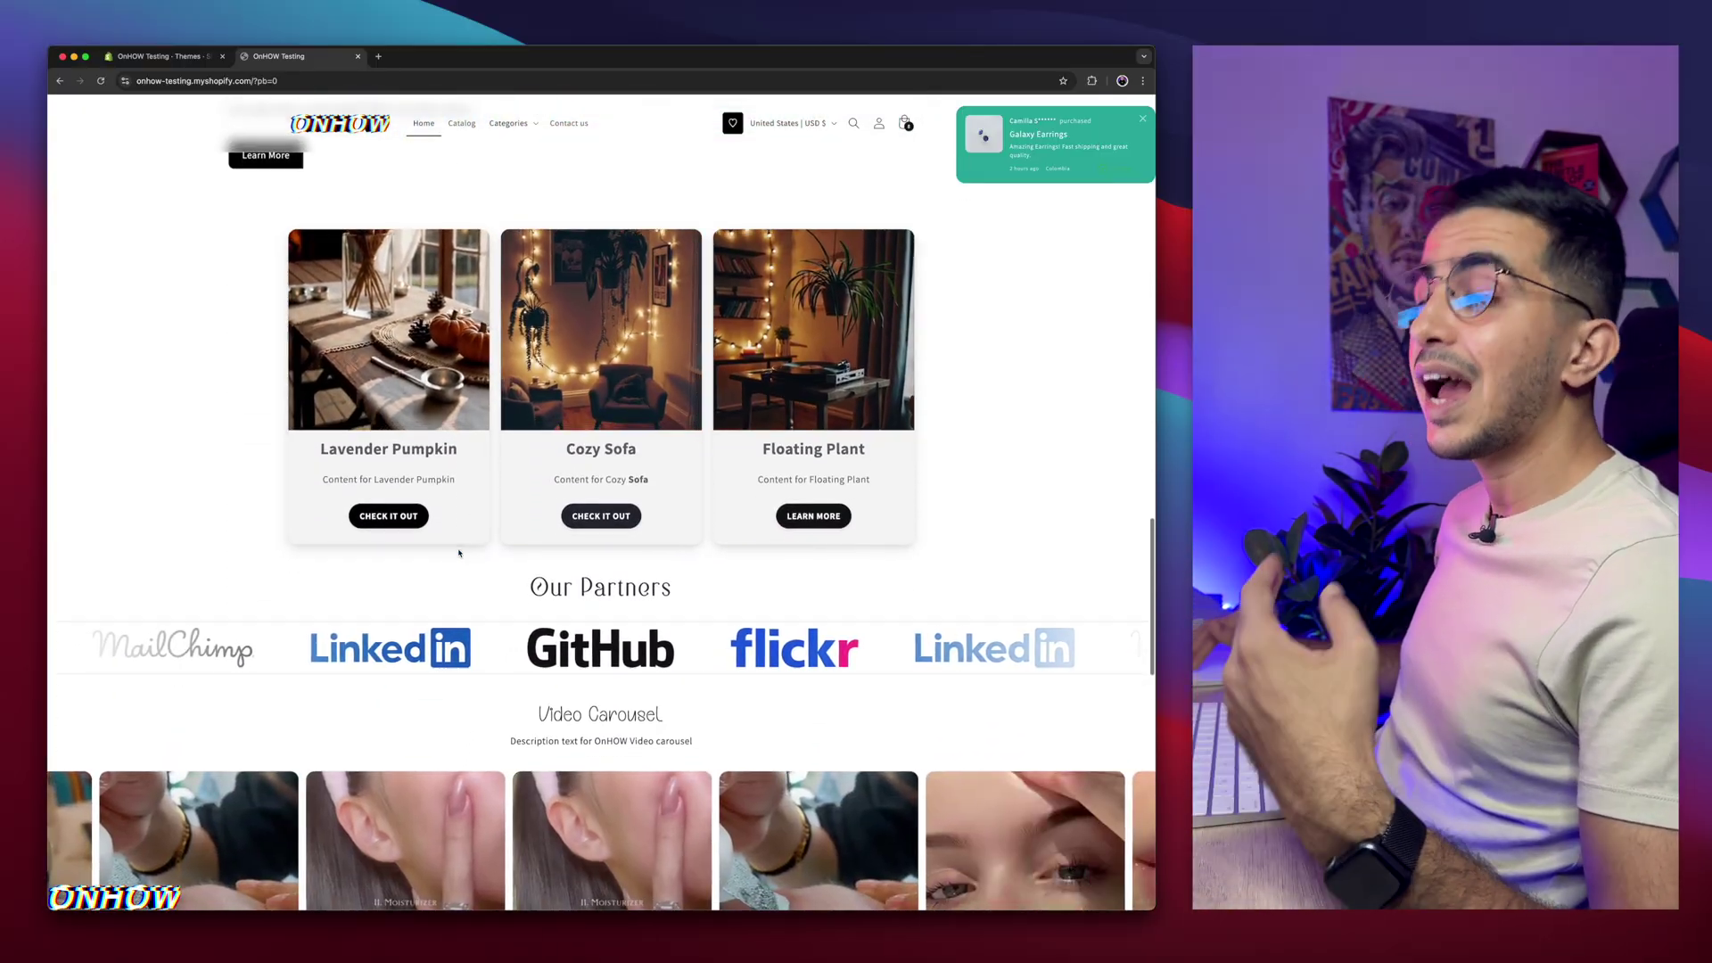
pyautogui.scroll(-2, 459, 553)
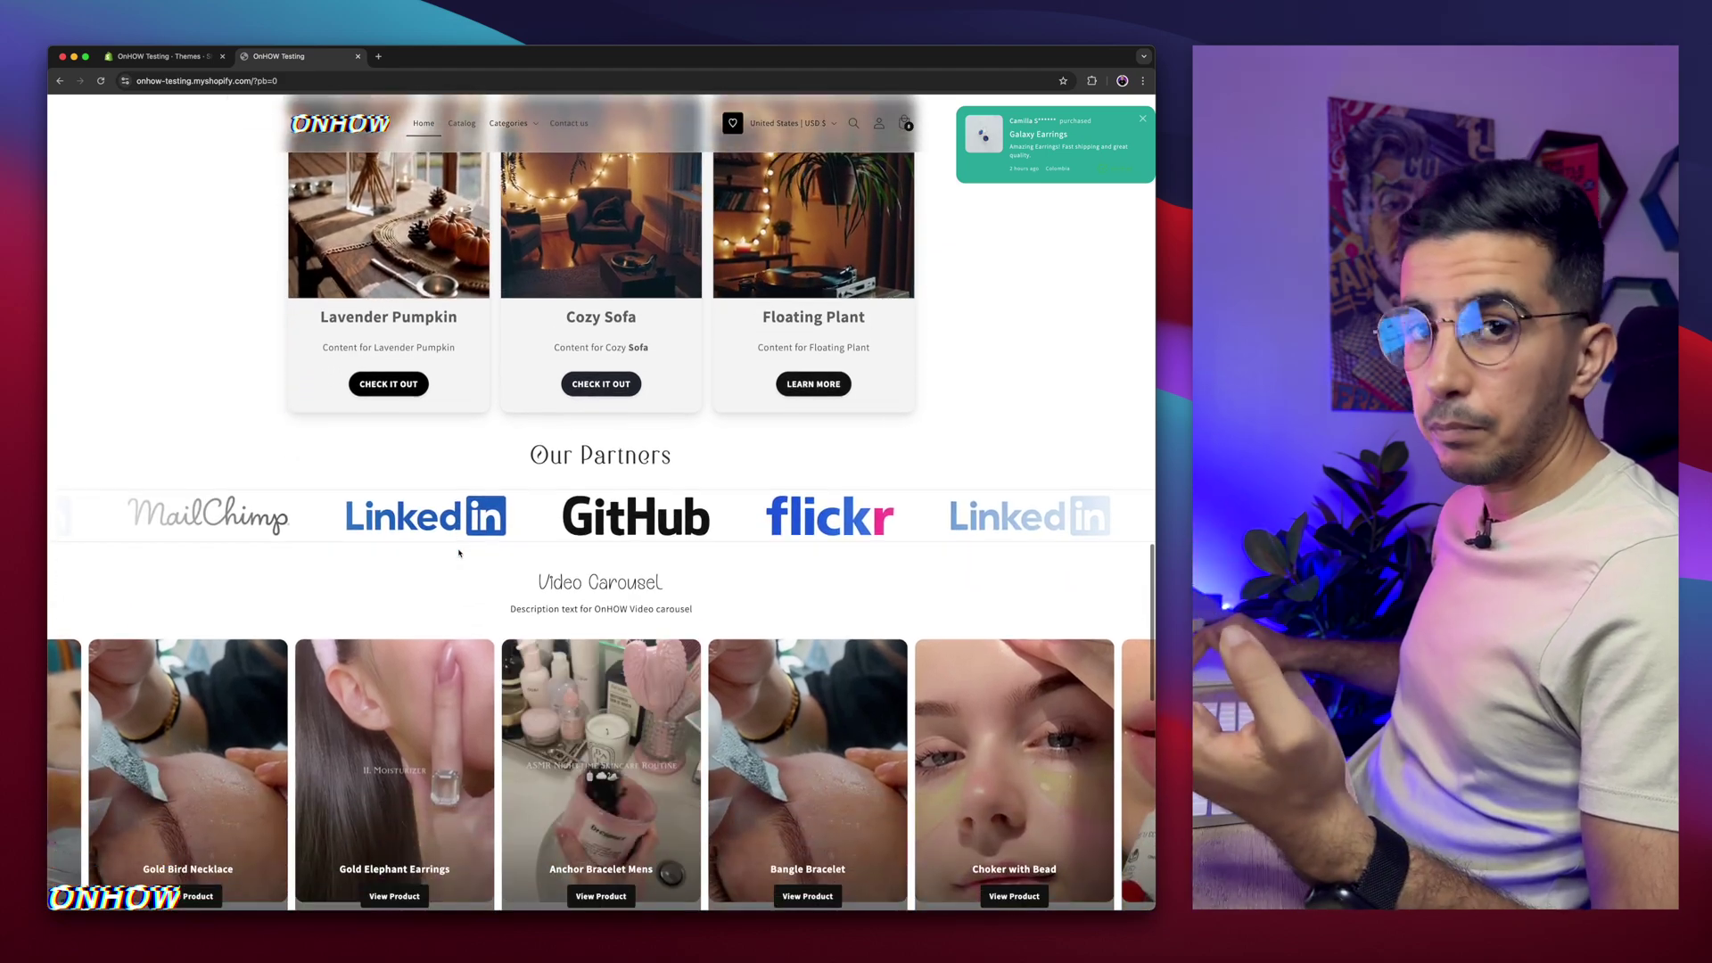
pyautogui.scroll(-3, 460, 553)
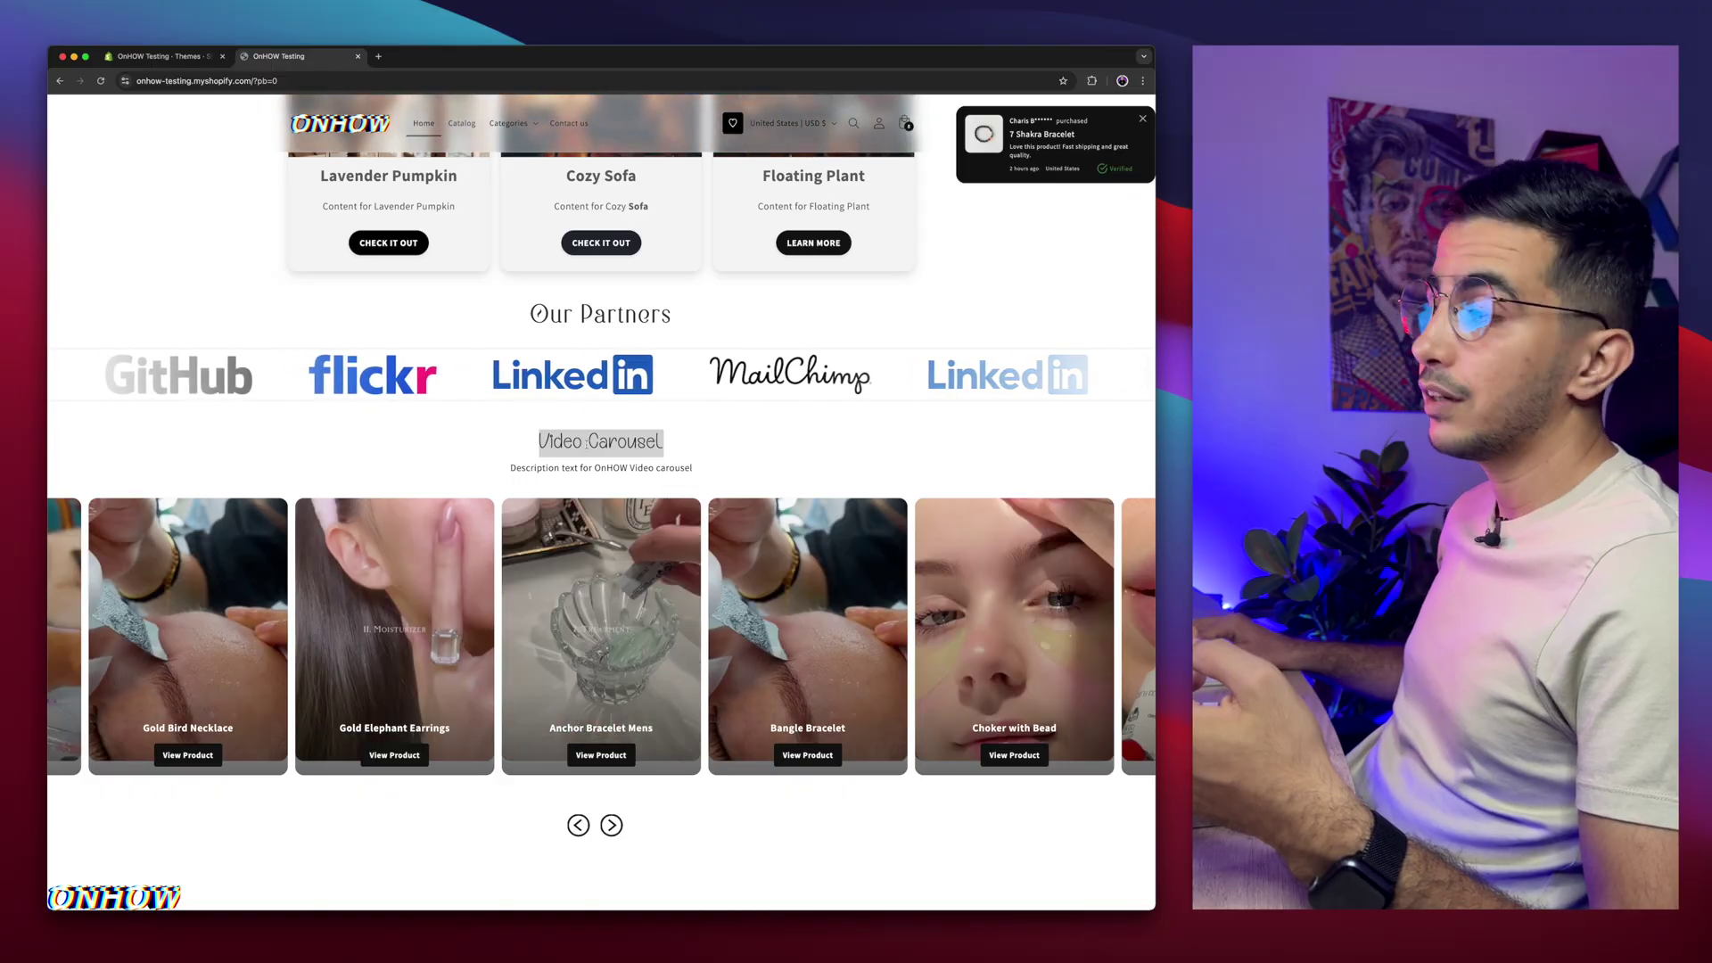
# Highlight the Video Carousel's description line on the home page
pyautogui.moveTo(538, 468); pyautogui.dragTo(722, 478)
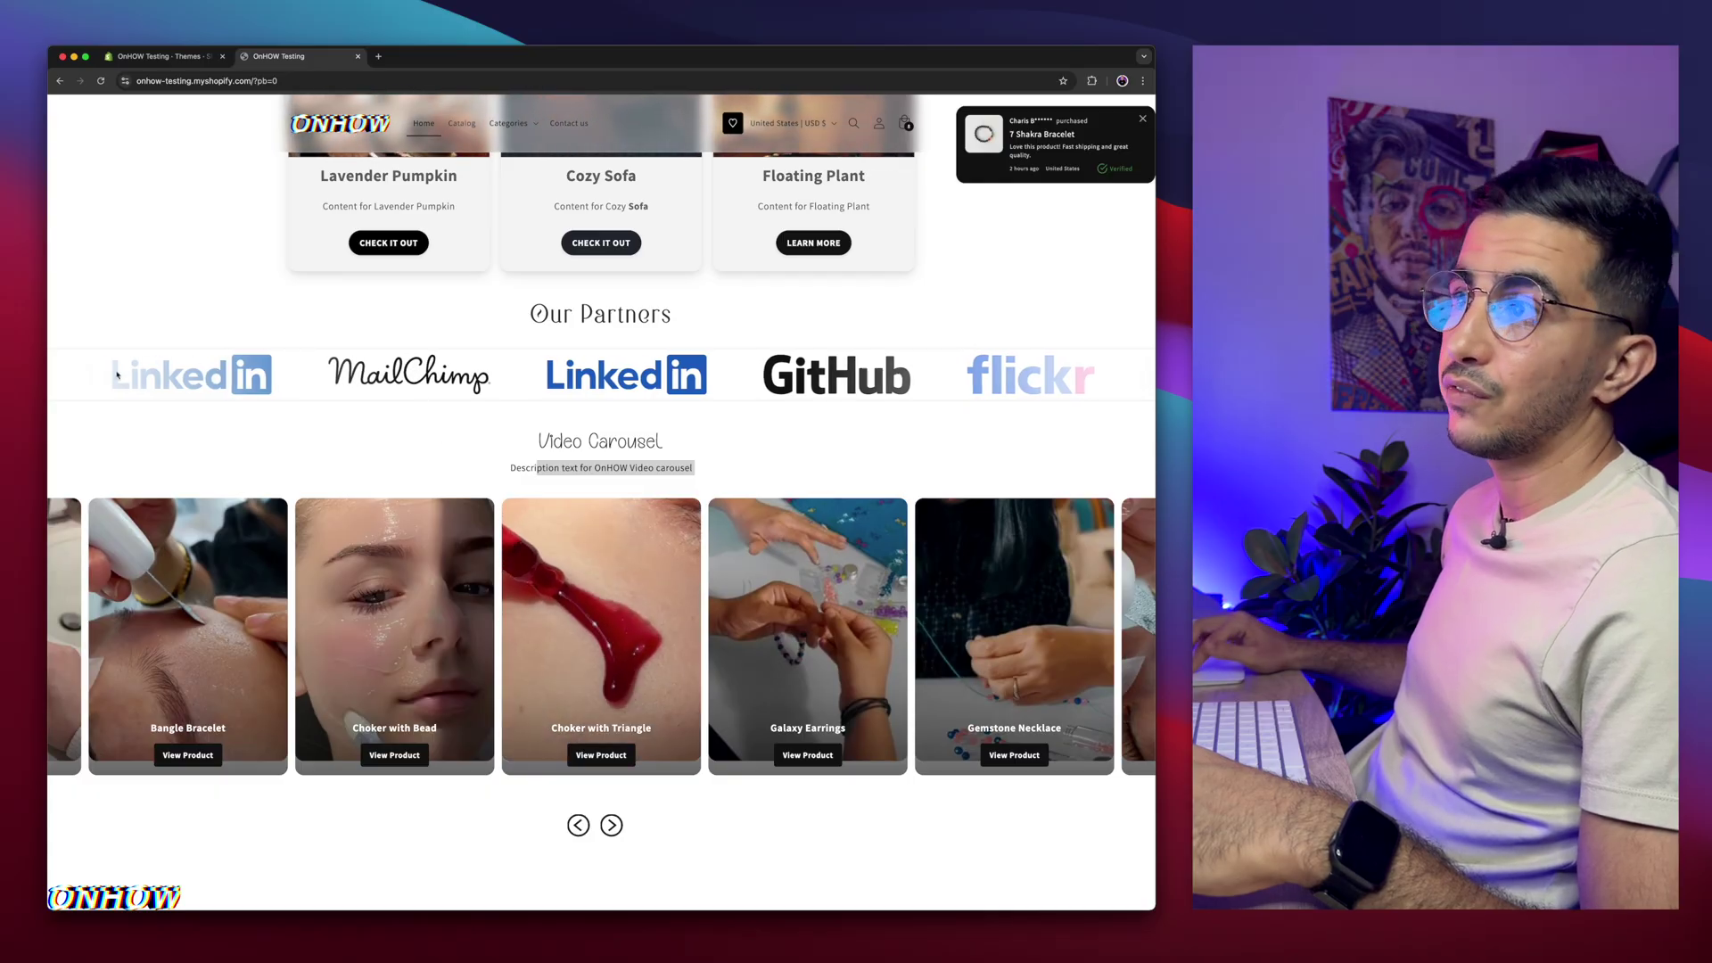
# Inspect the carousel heading in DevTools and dismiss the 8-items cart reminder popup
pyautogui.rightClick(680, 444)
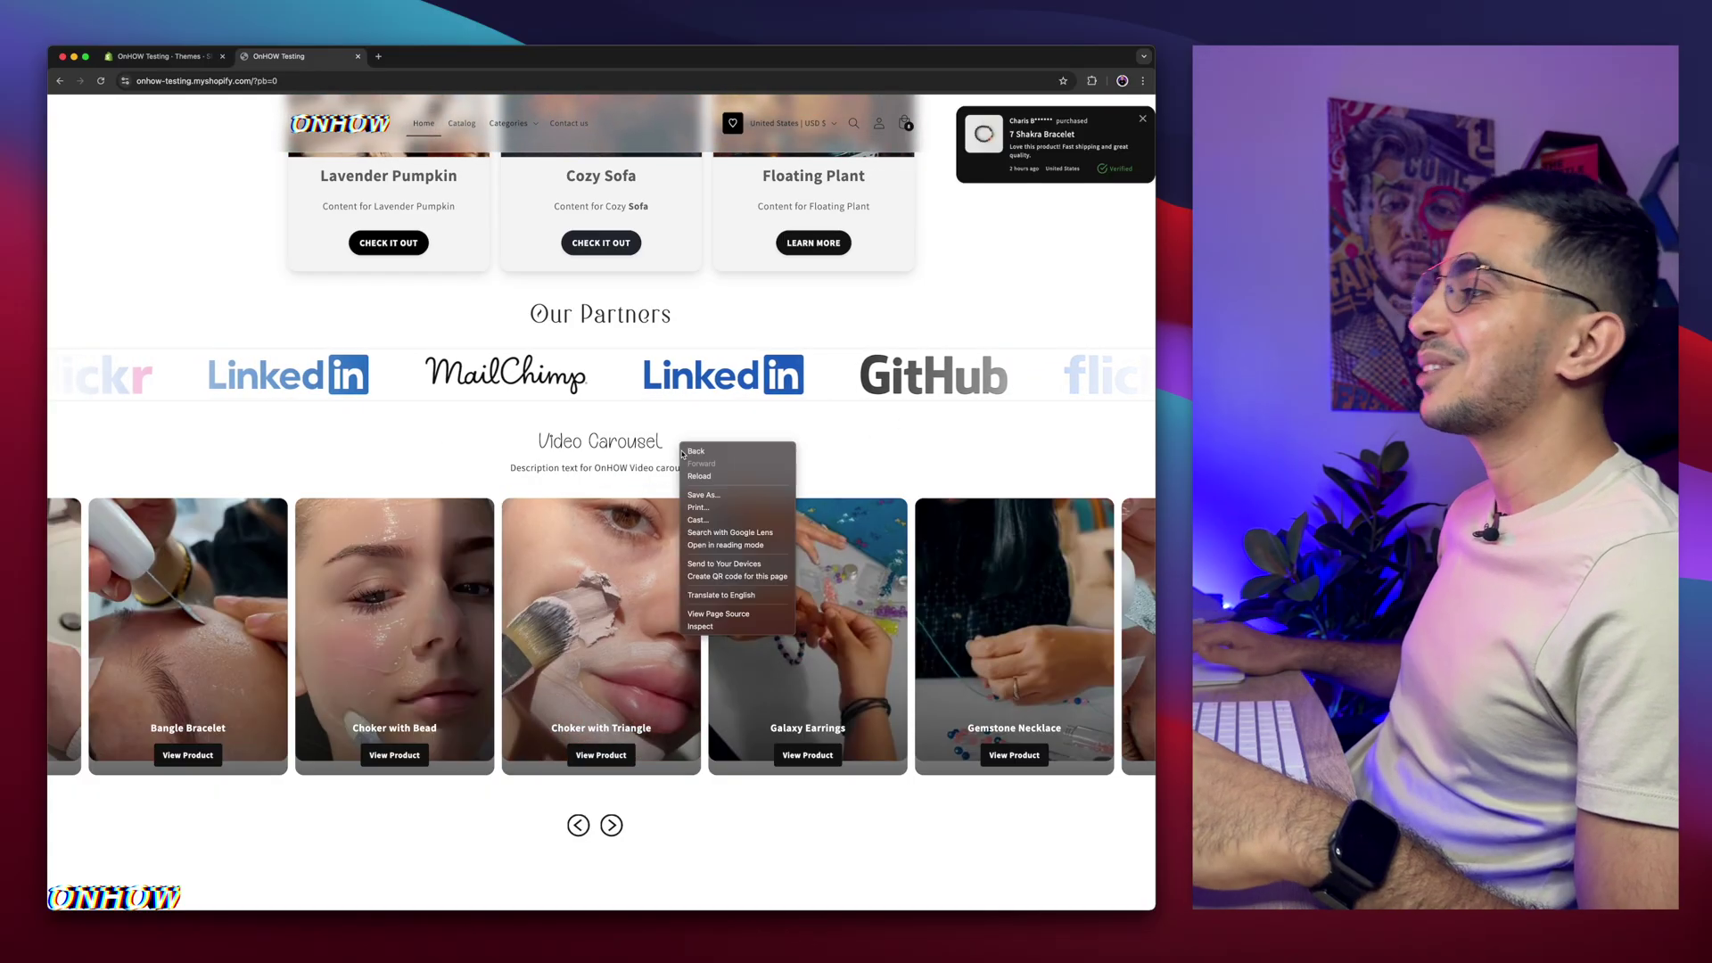
pyautogui.click(699, 626)
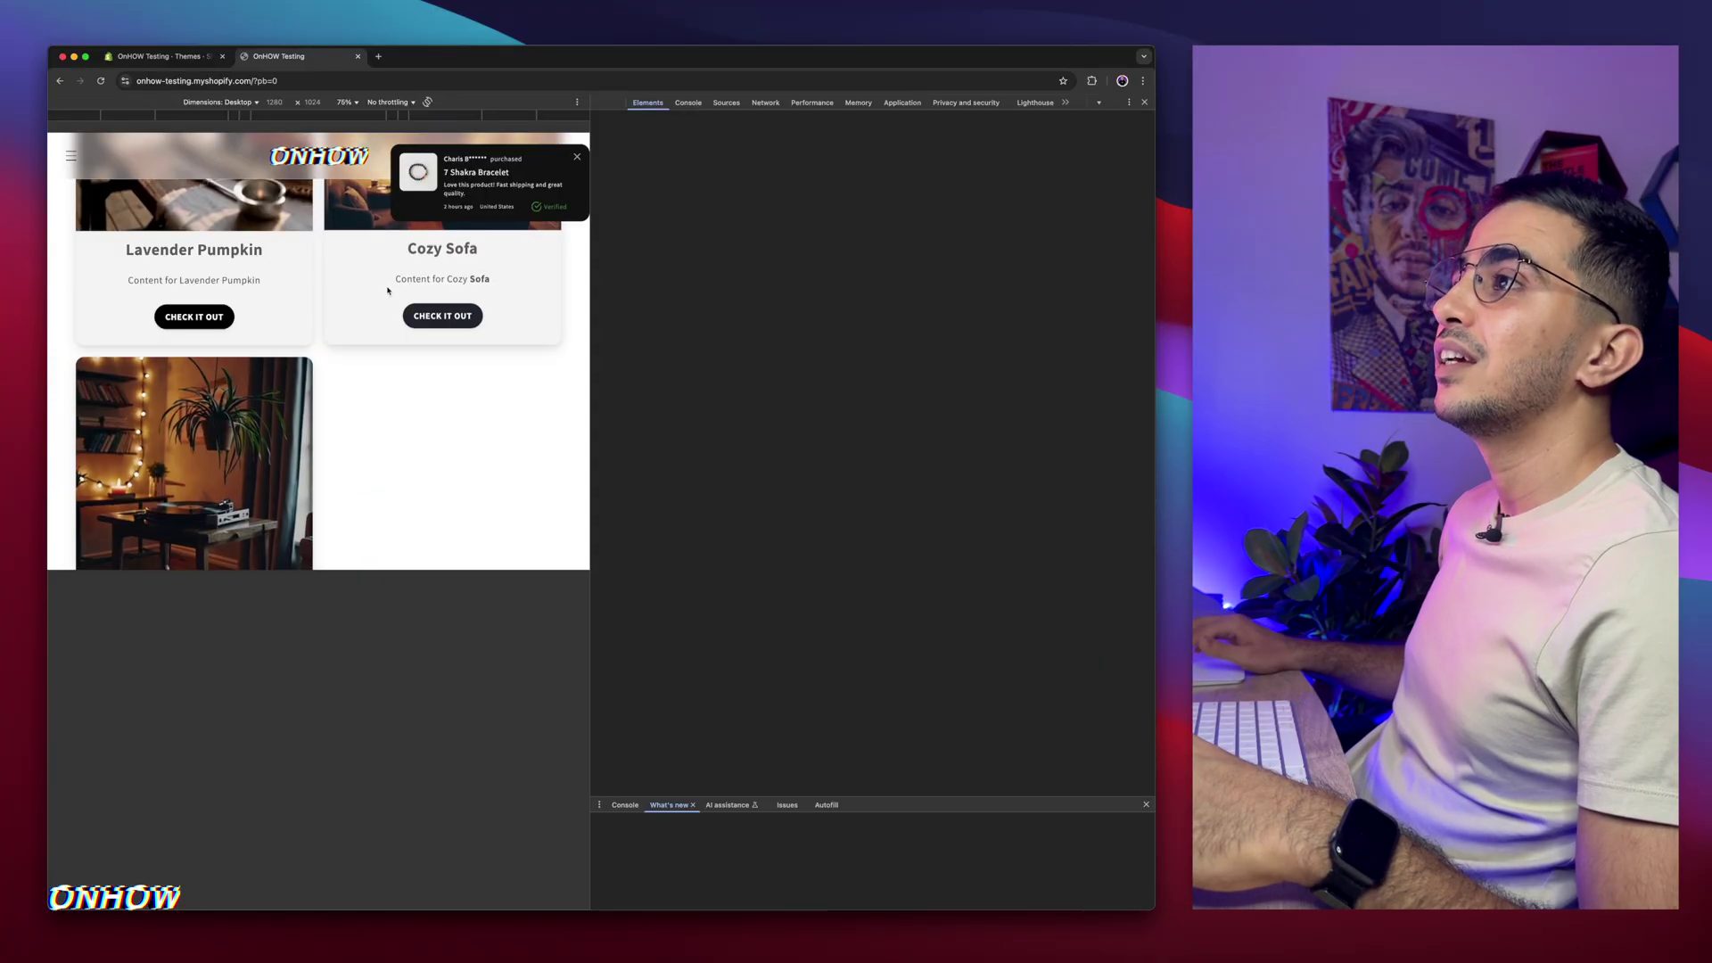
pyautogui.click(237, 103)
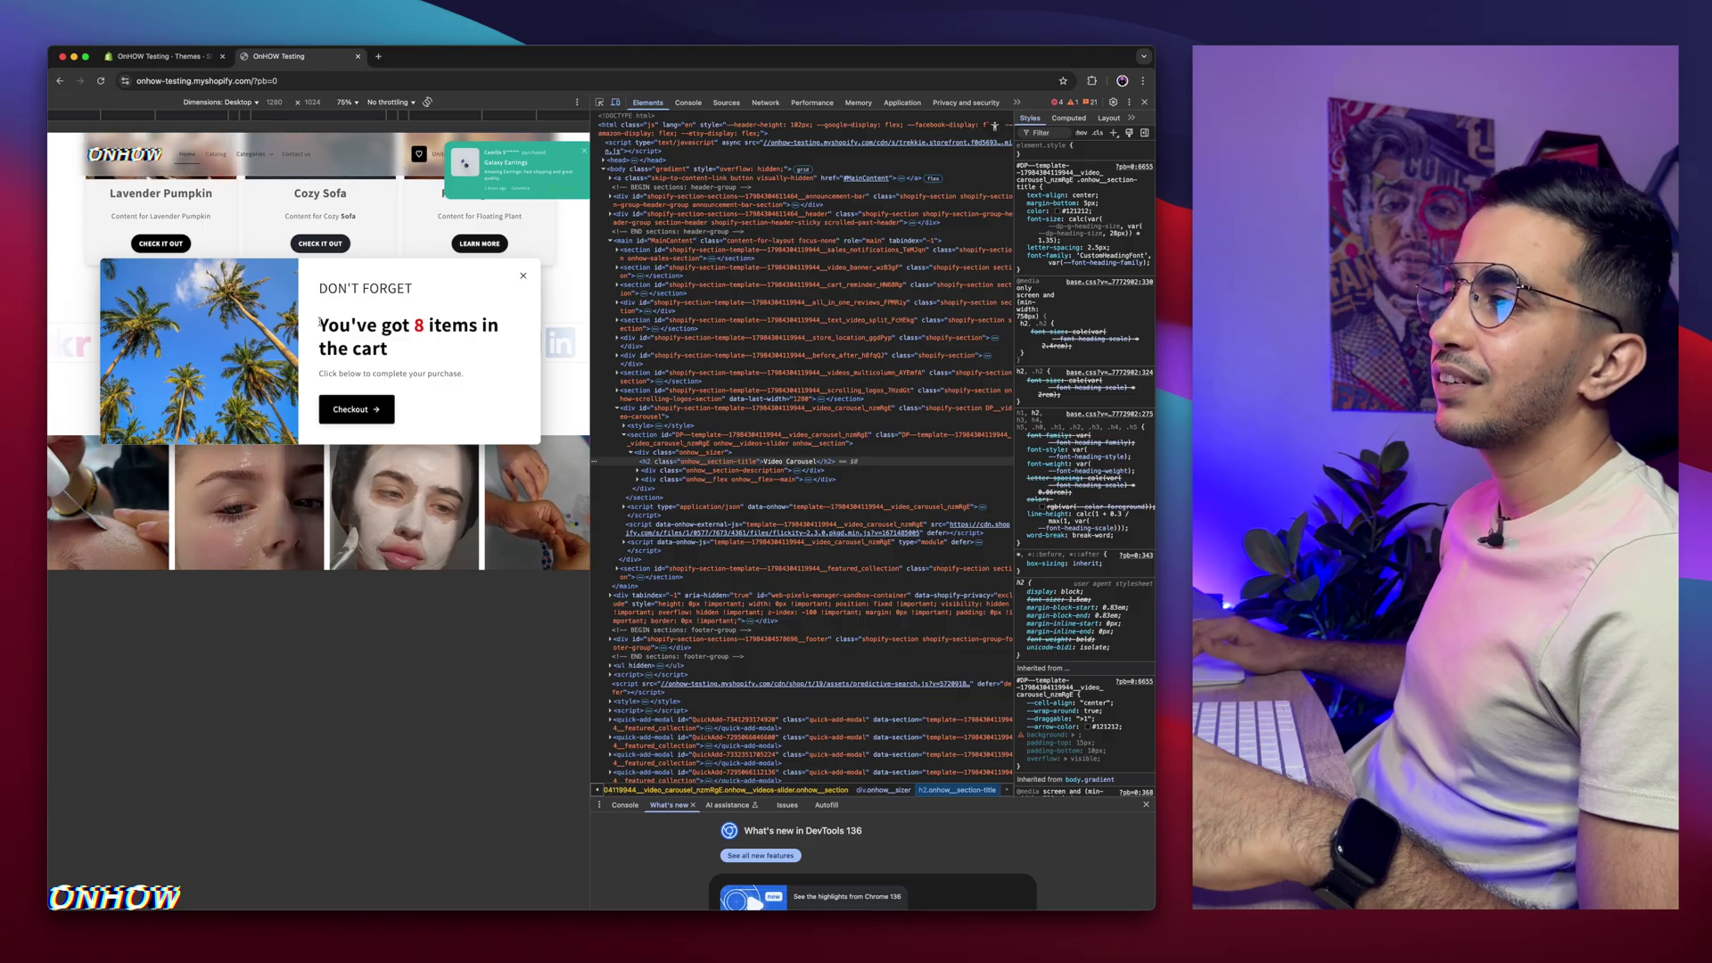
pyautogui.moveTo(319, 323); pyautogui.dragTo(395, 360)
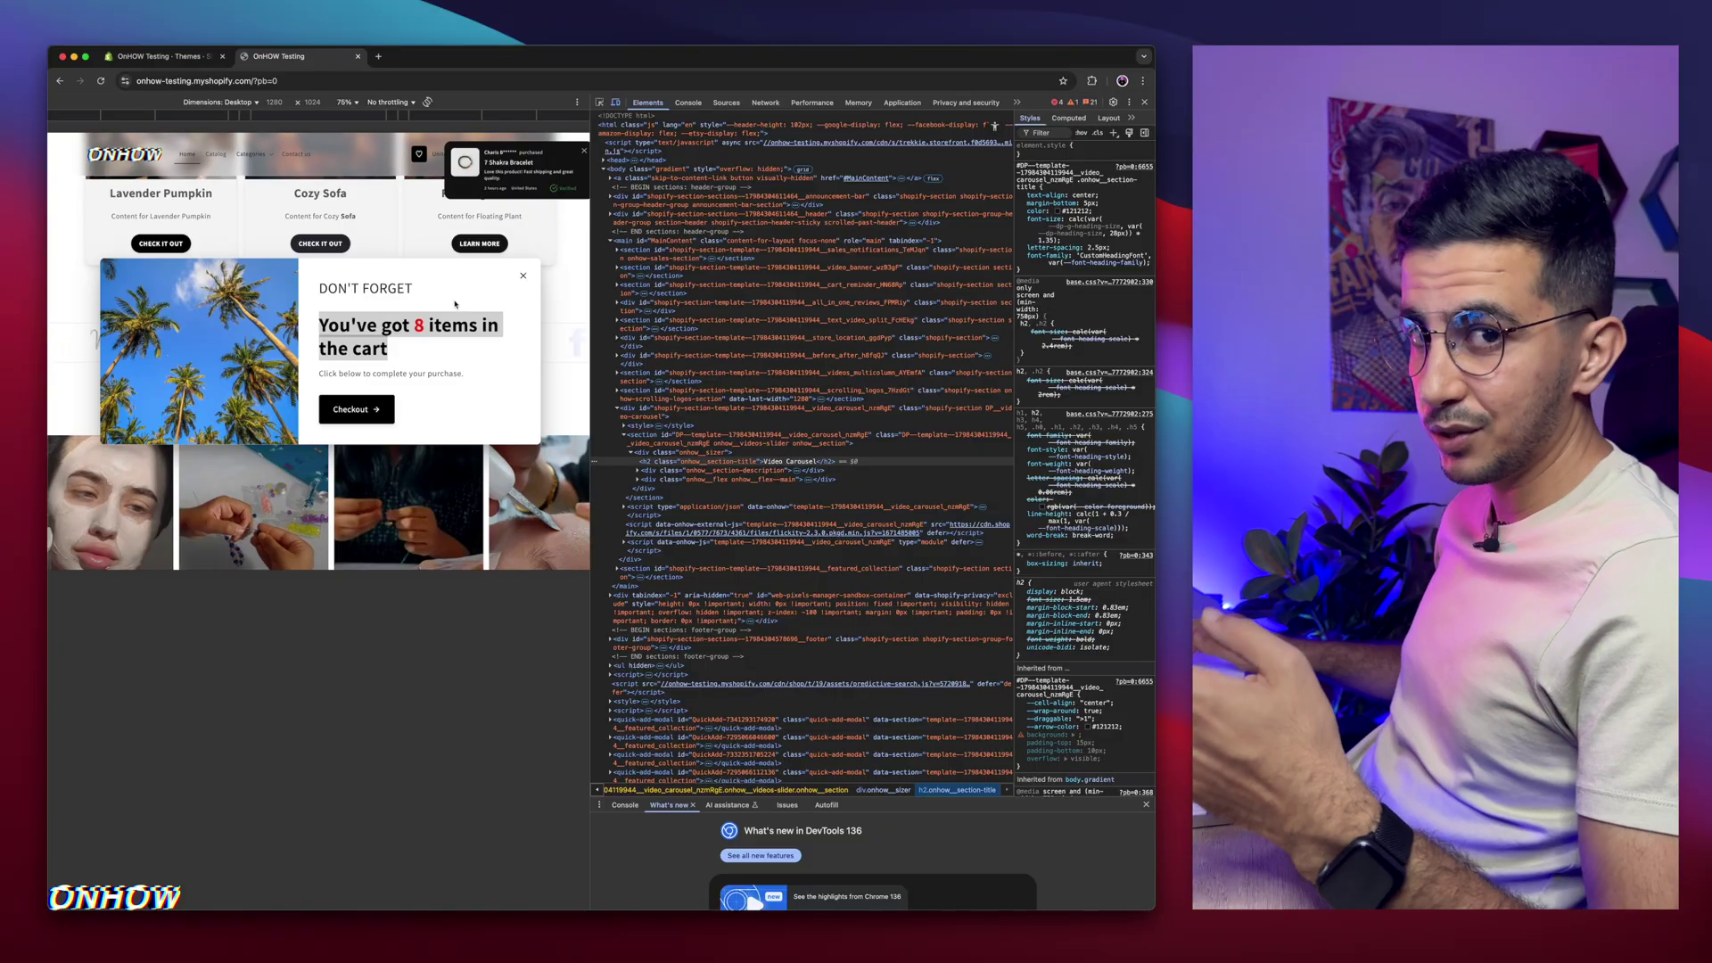
pyautogui.click(524, 276)
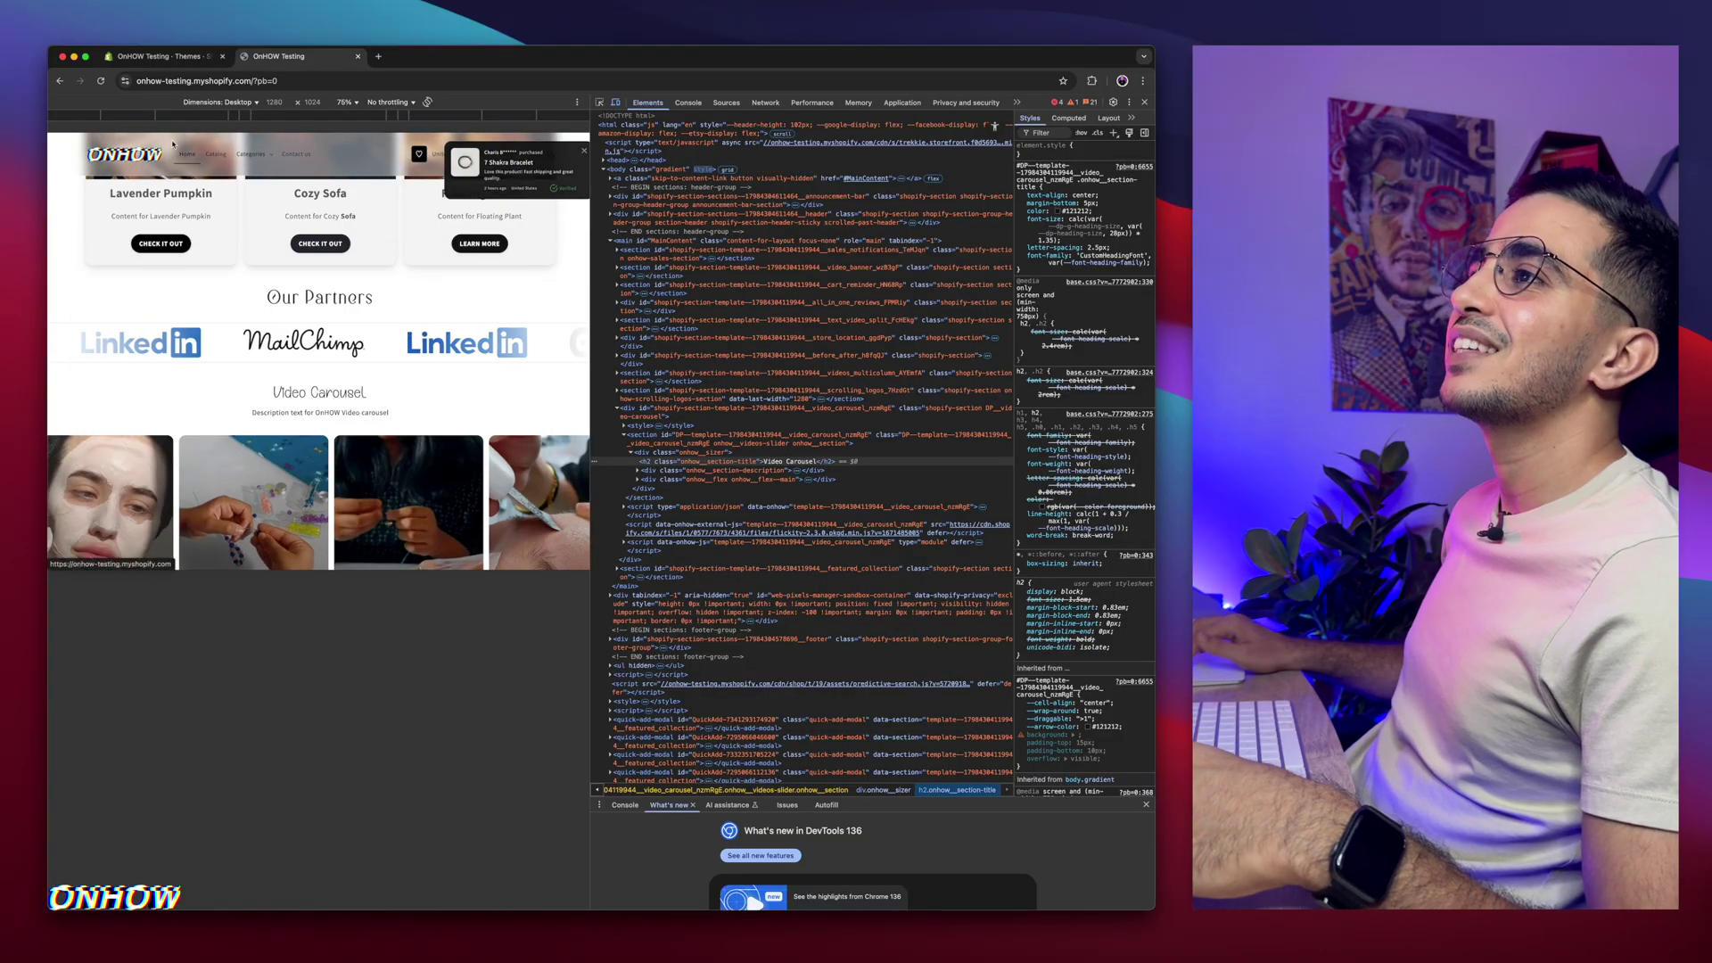
# Set the DevTools device preview to iPhone 14 Pro Max
pyautogui.click(221, 103)
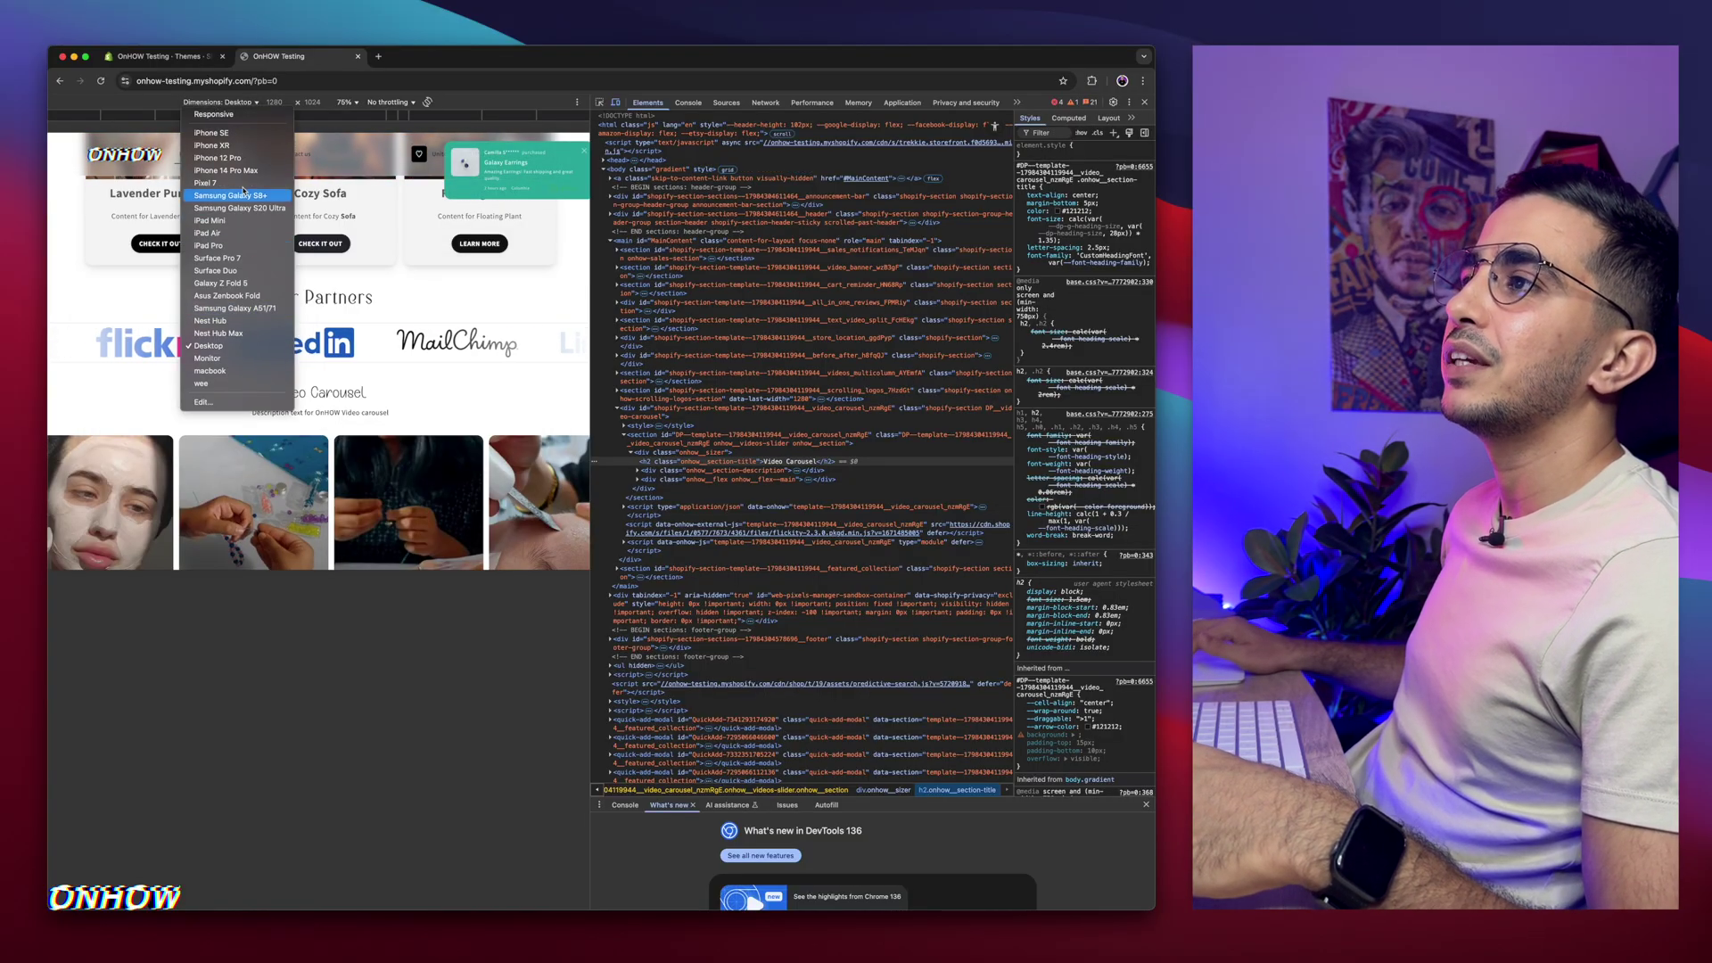
pyautogui.click(238, 168)
pyautogui.click(100, 81)
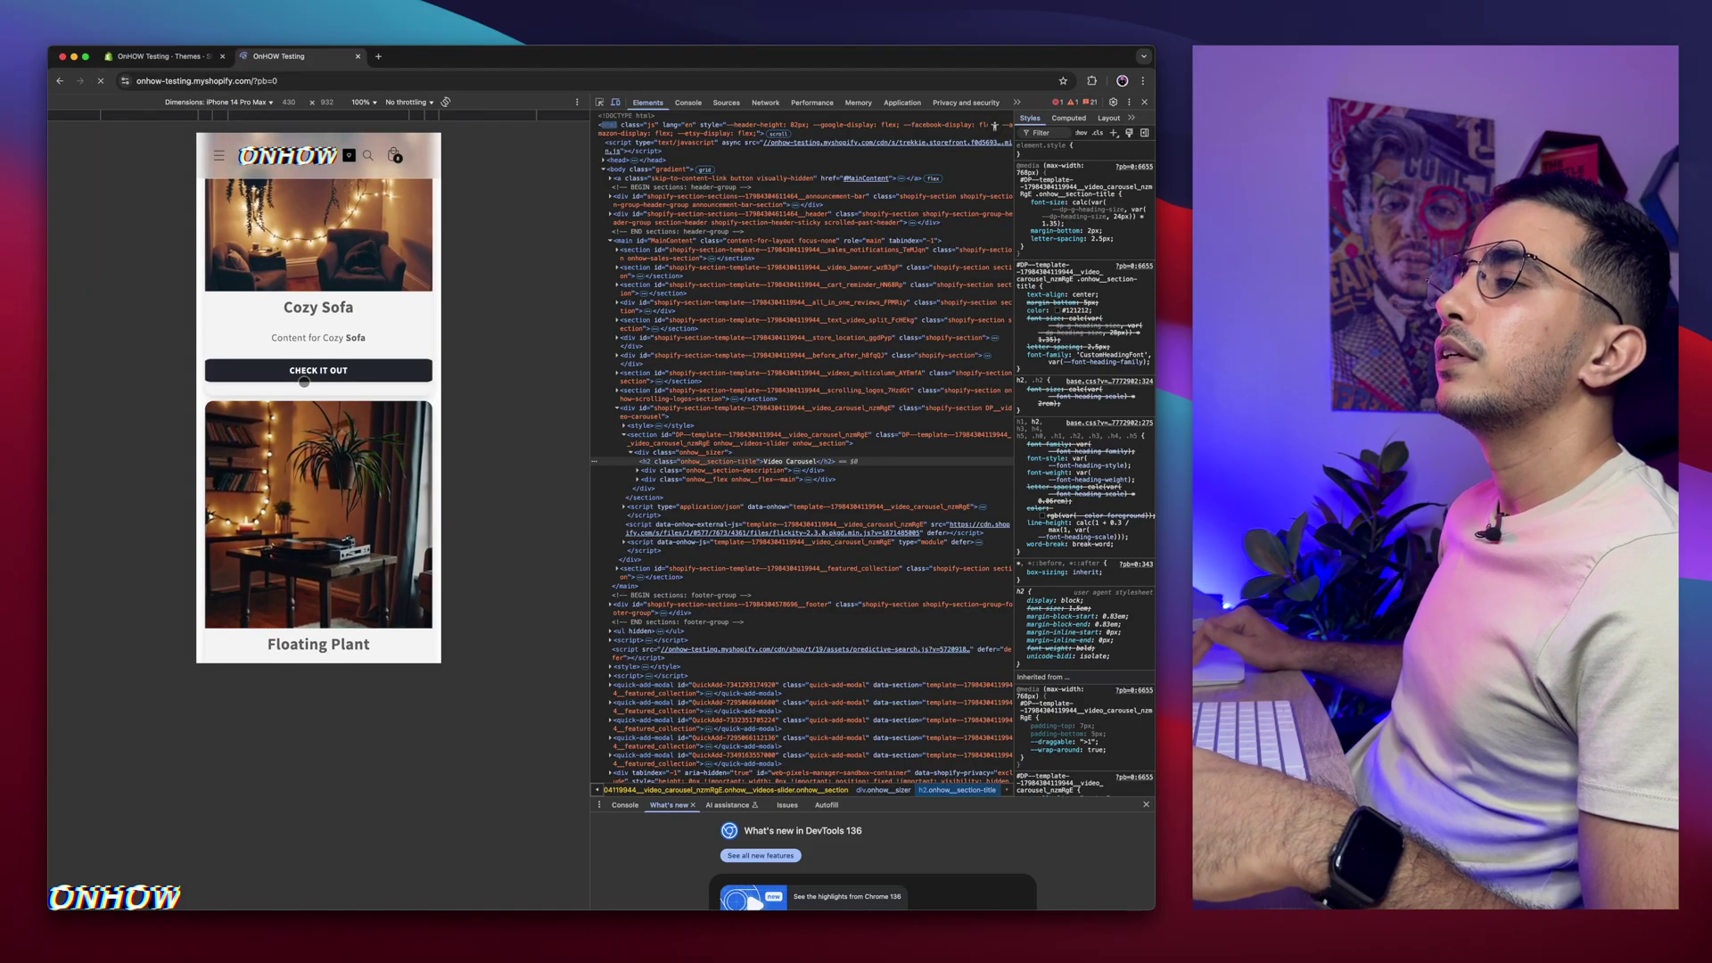
# Open the Choker with Triangle product page, then go back to the home page
pyautogui.scroll(-10, 304, 382)
pyautogui.scroll(1, 304, 381)
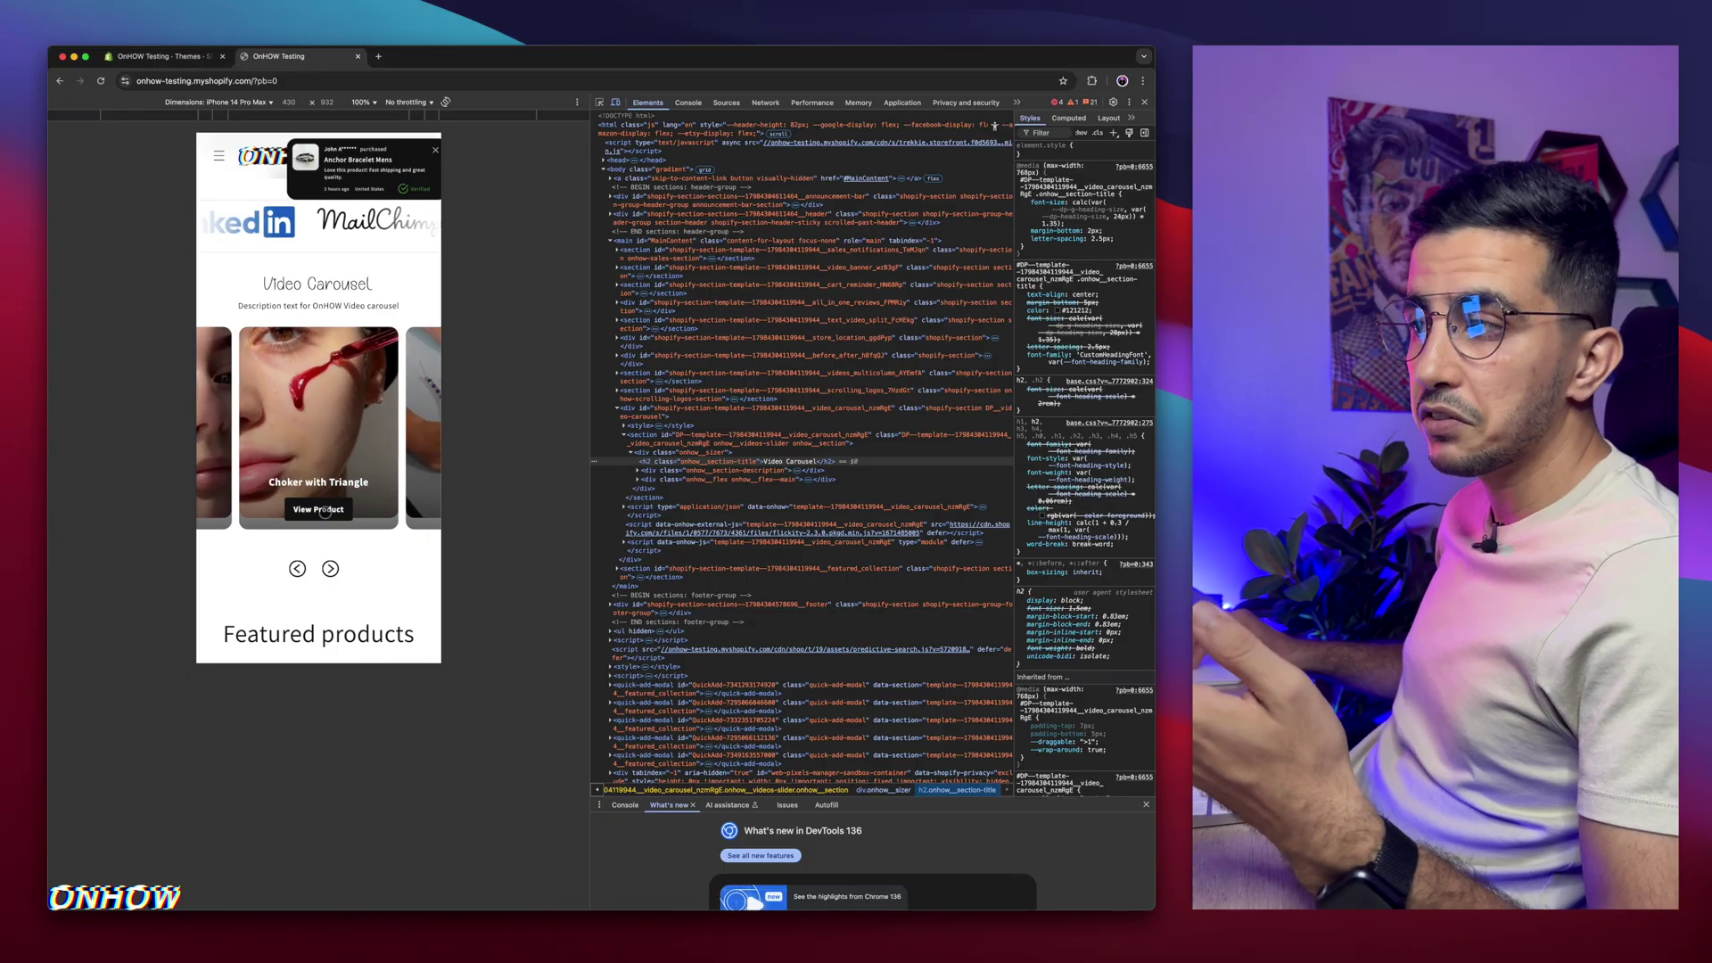
pyautogui.click(325, 511)
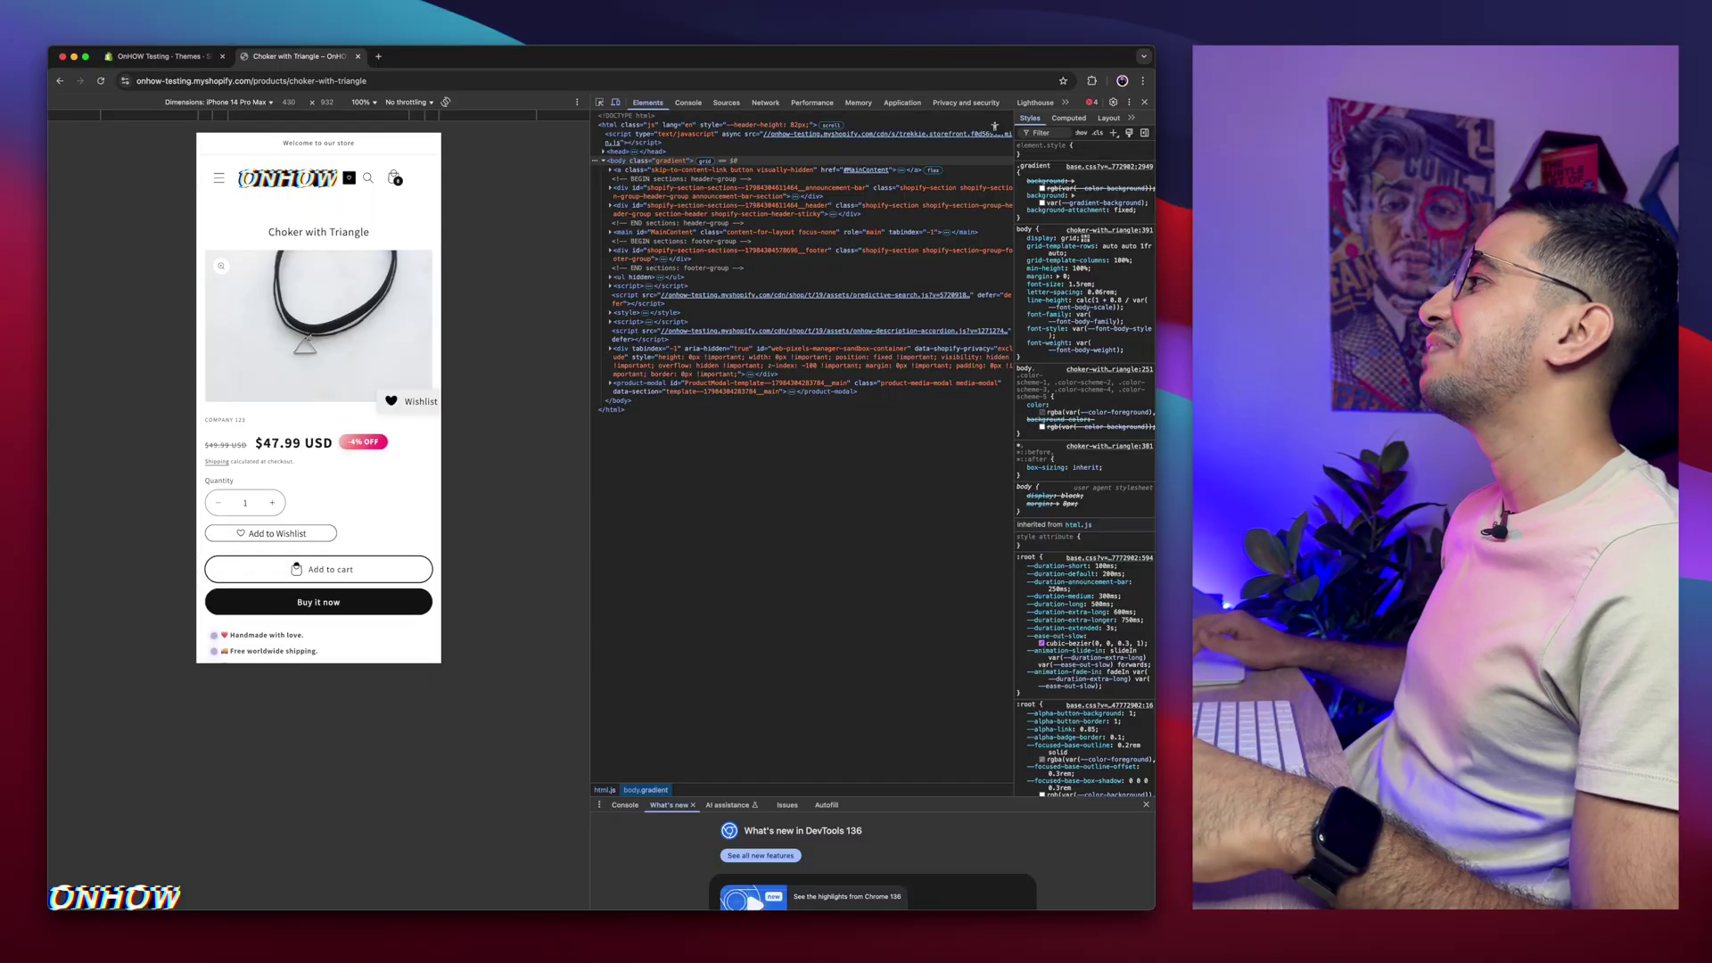
pyautogui.click(59, 81)
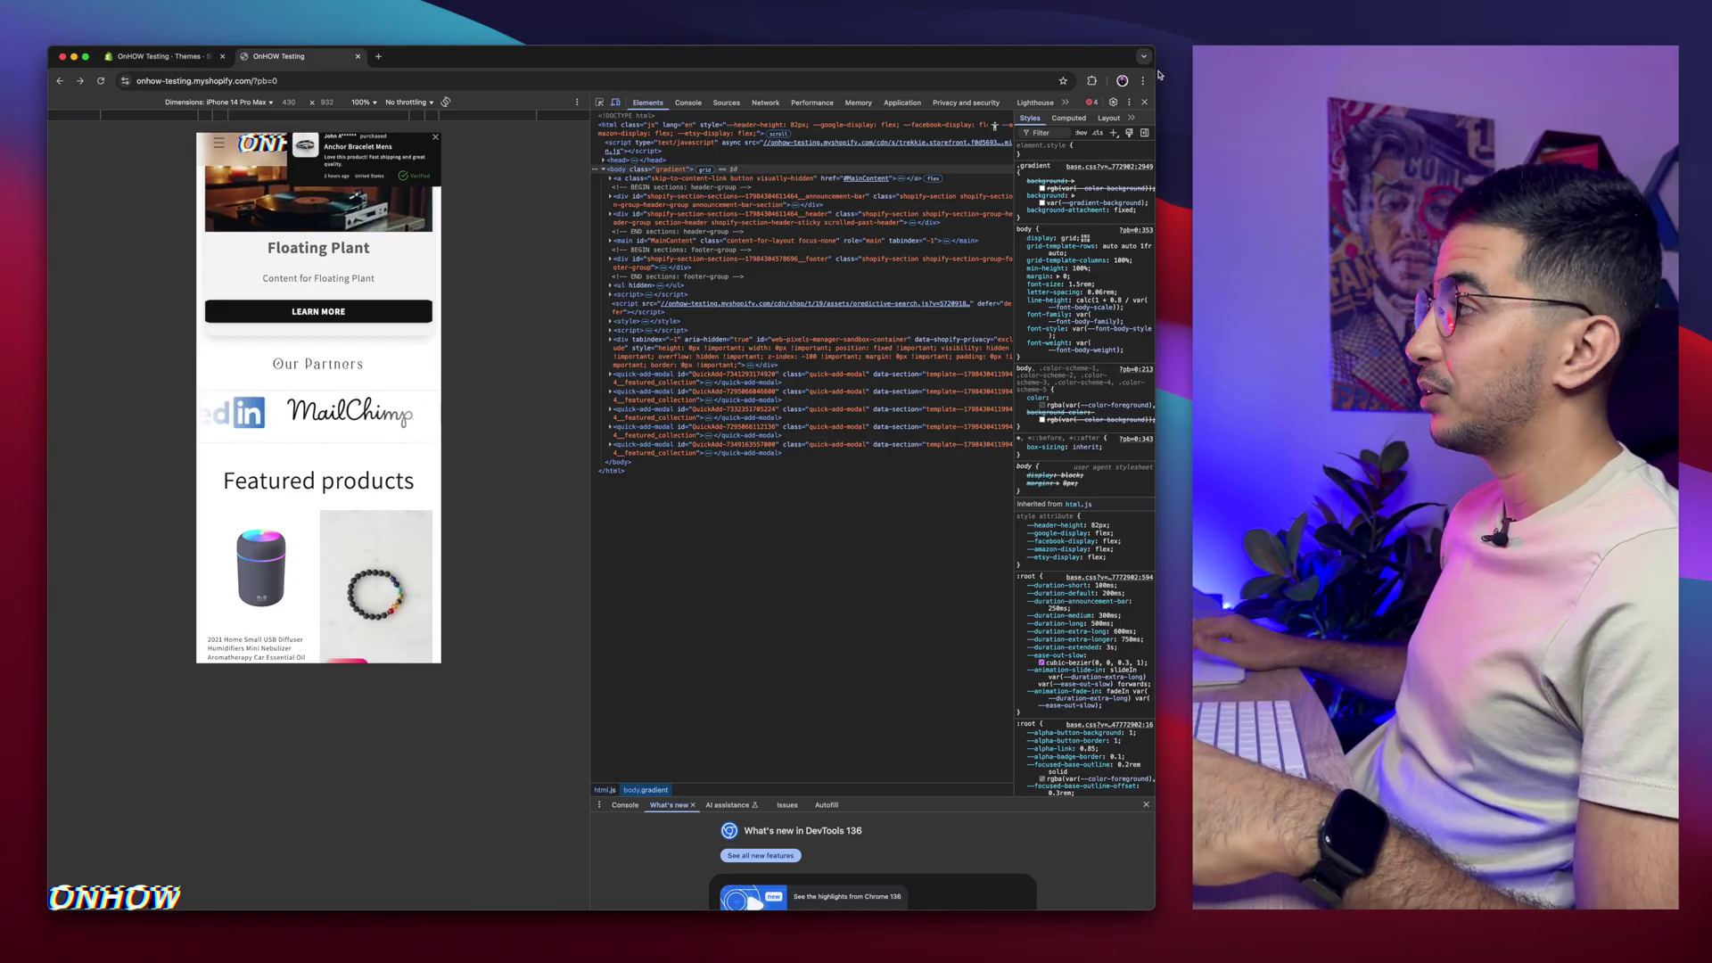
# Close DevTools, return to the Themes admin and choose Edit code for the Dawn theme
pyautogui.click(1144, 102)
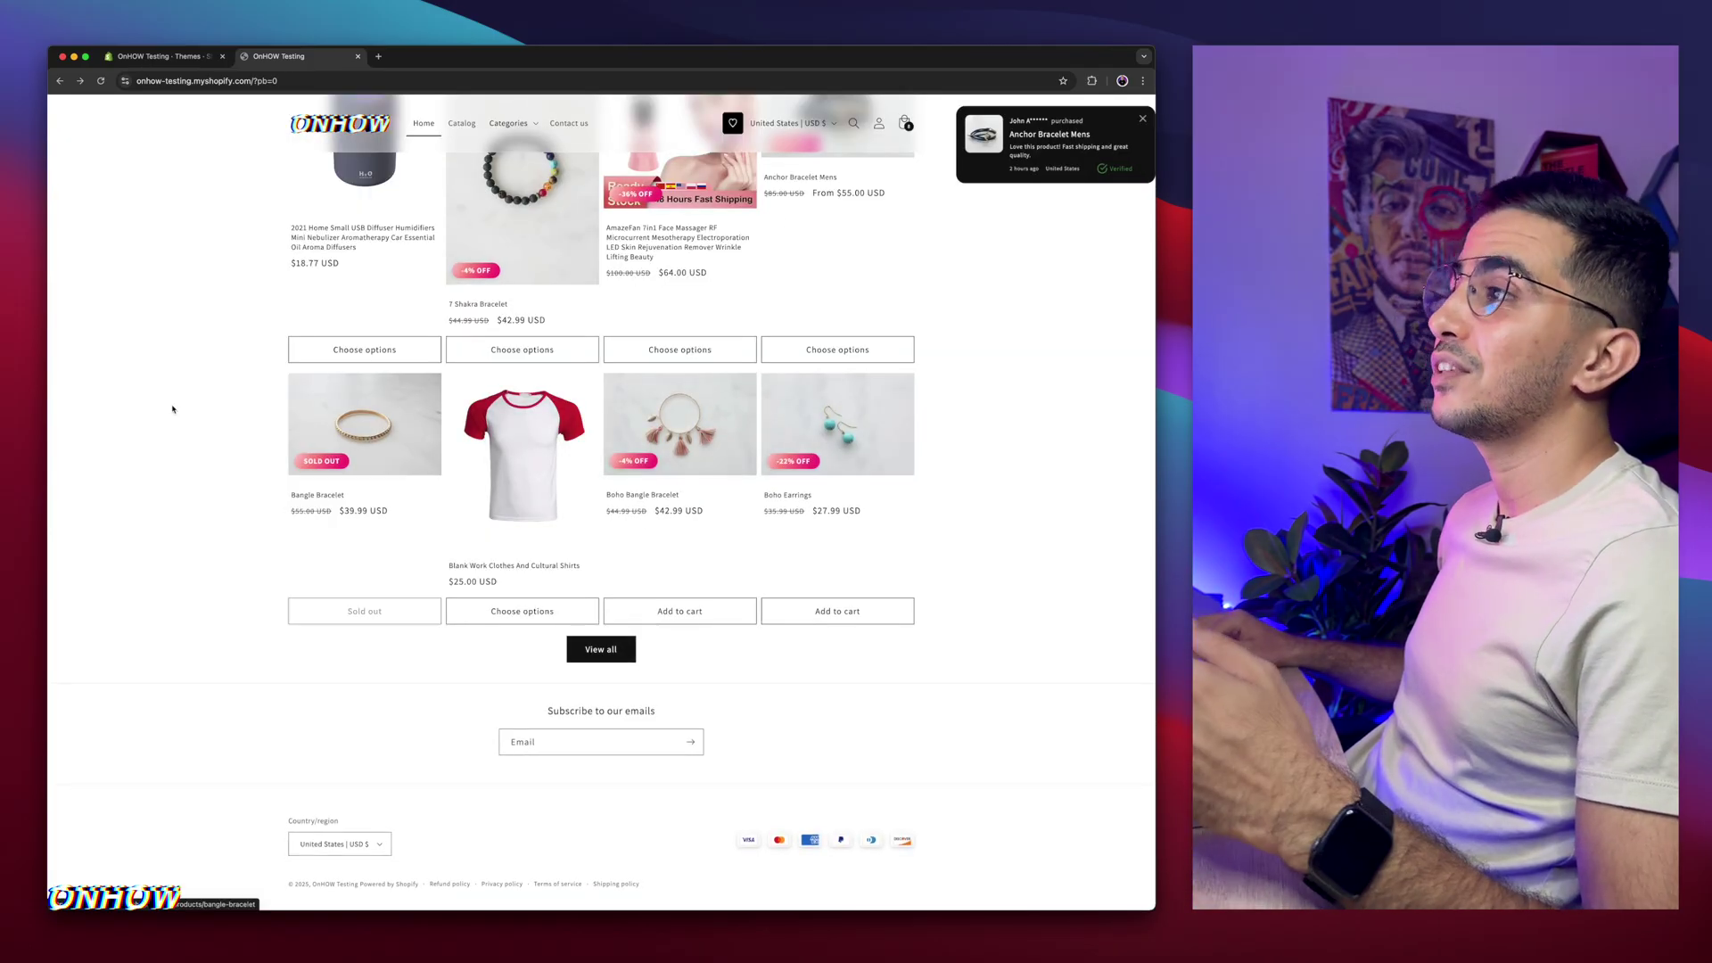
pyautogui.scroll(6, 173, 408)
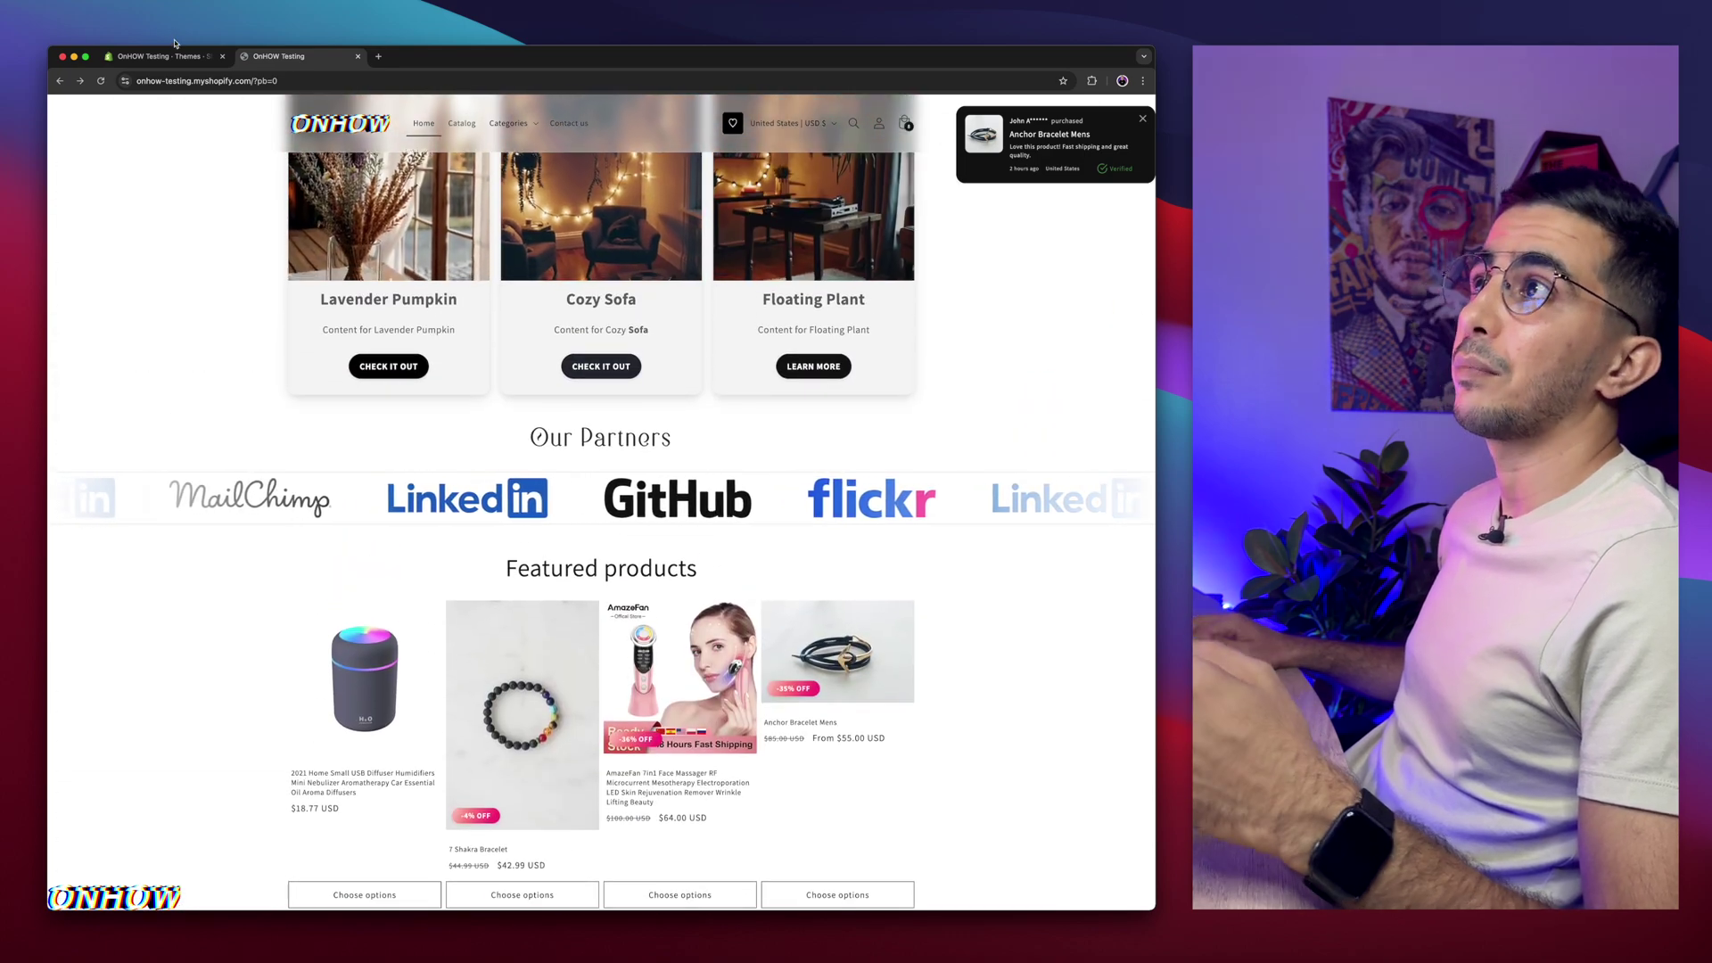
pyautogui.hotkey('ctrl', 'shift', 'Tab')
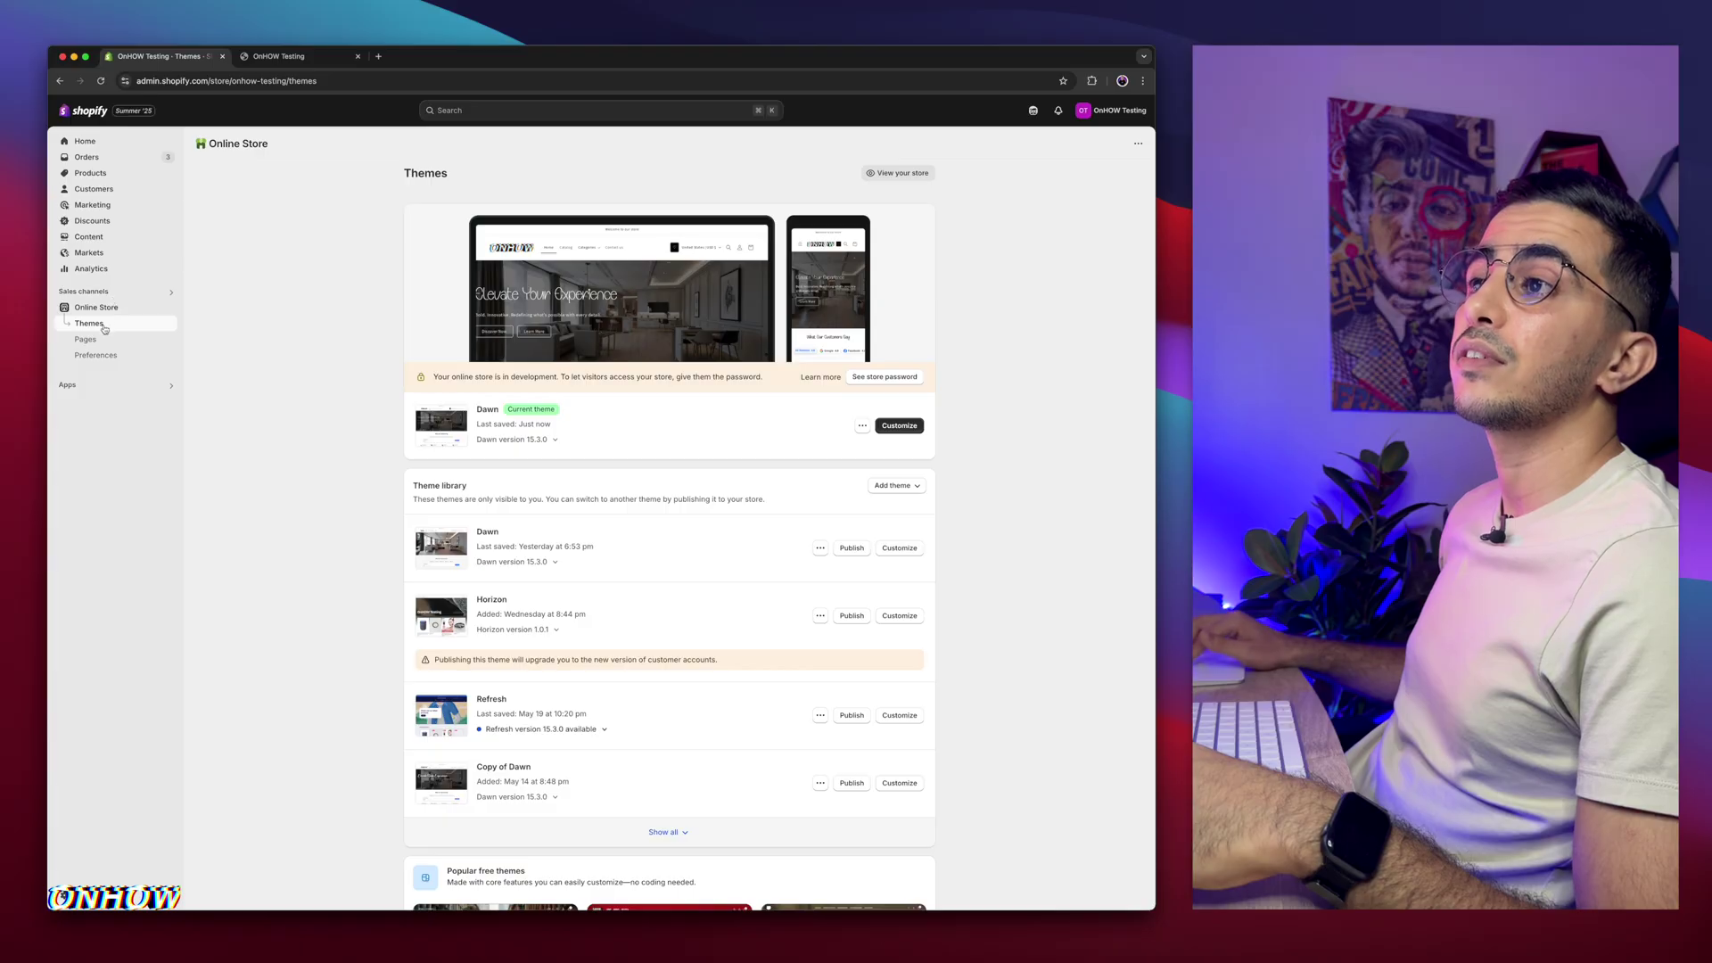
pyautogui.click(862, 425)
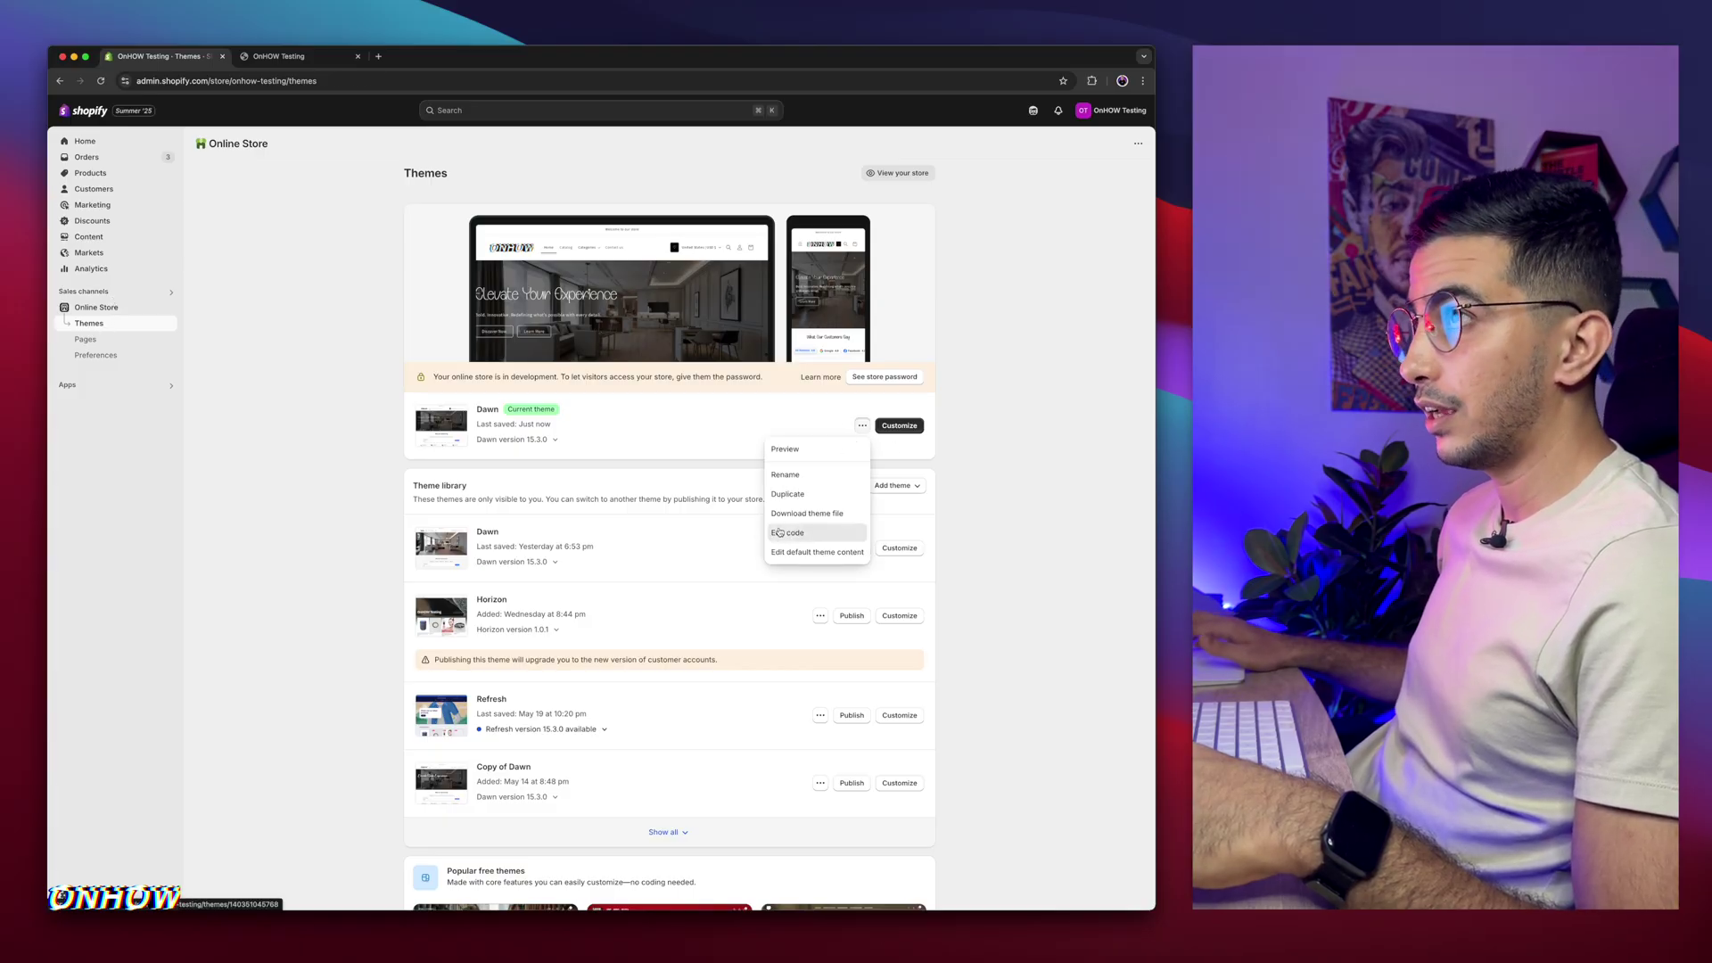
pyautogui.click(780, 532)
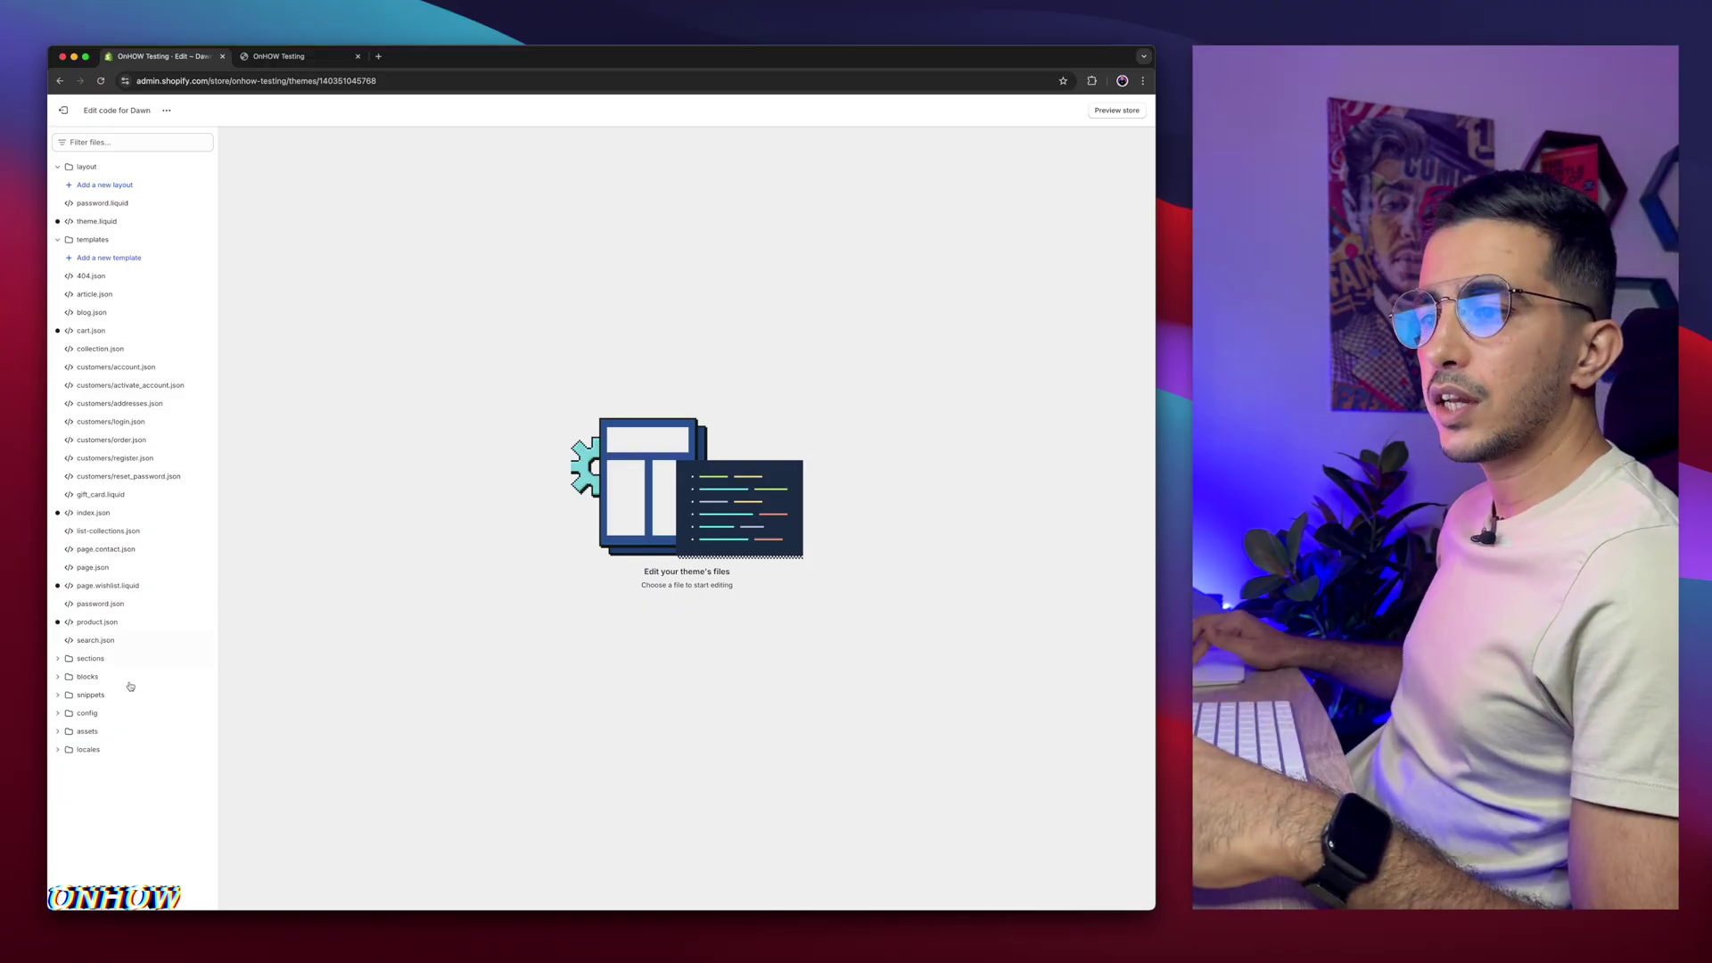
pyautogui.scroll(3, 80, 692)
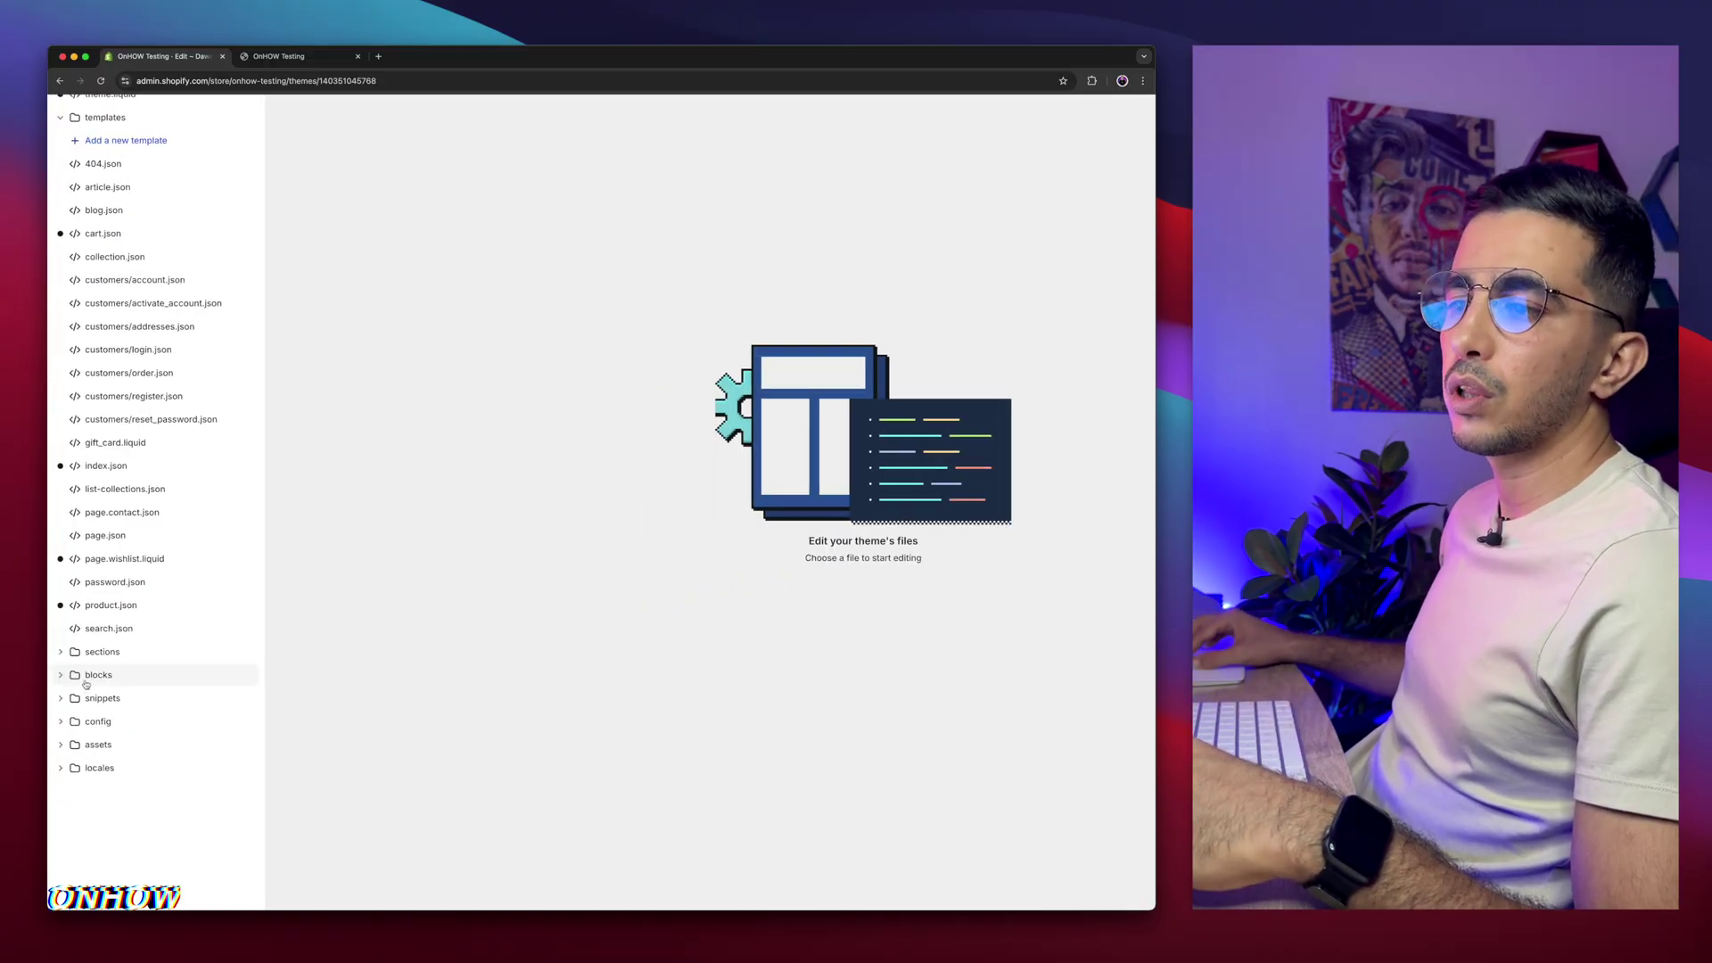
pyautogui.scroll(5, 82, 685)
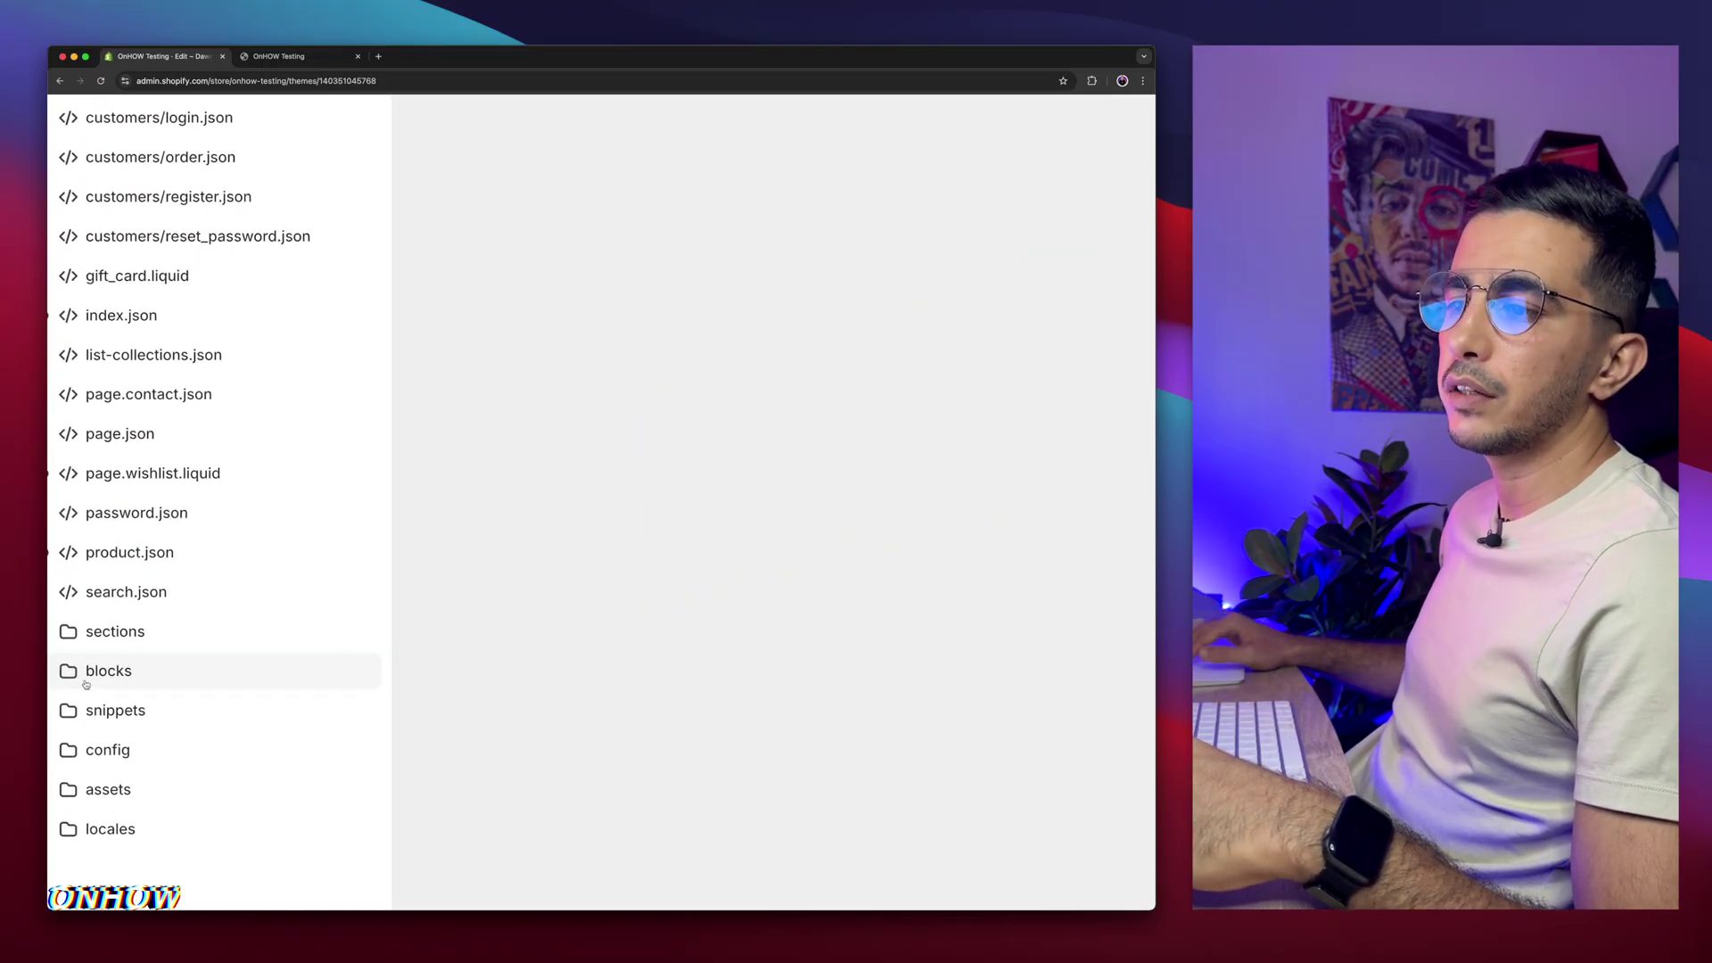
# Add a new Liquid section file named video-carousel in the sections folder
pyautogui.click(137, 634)
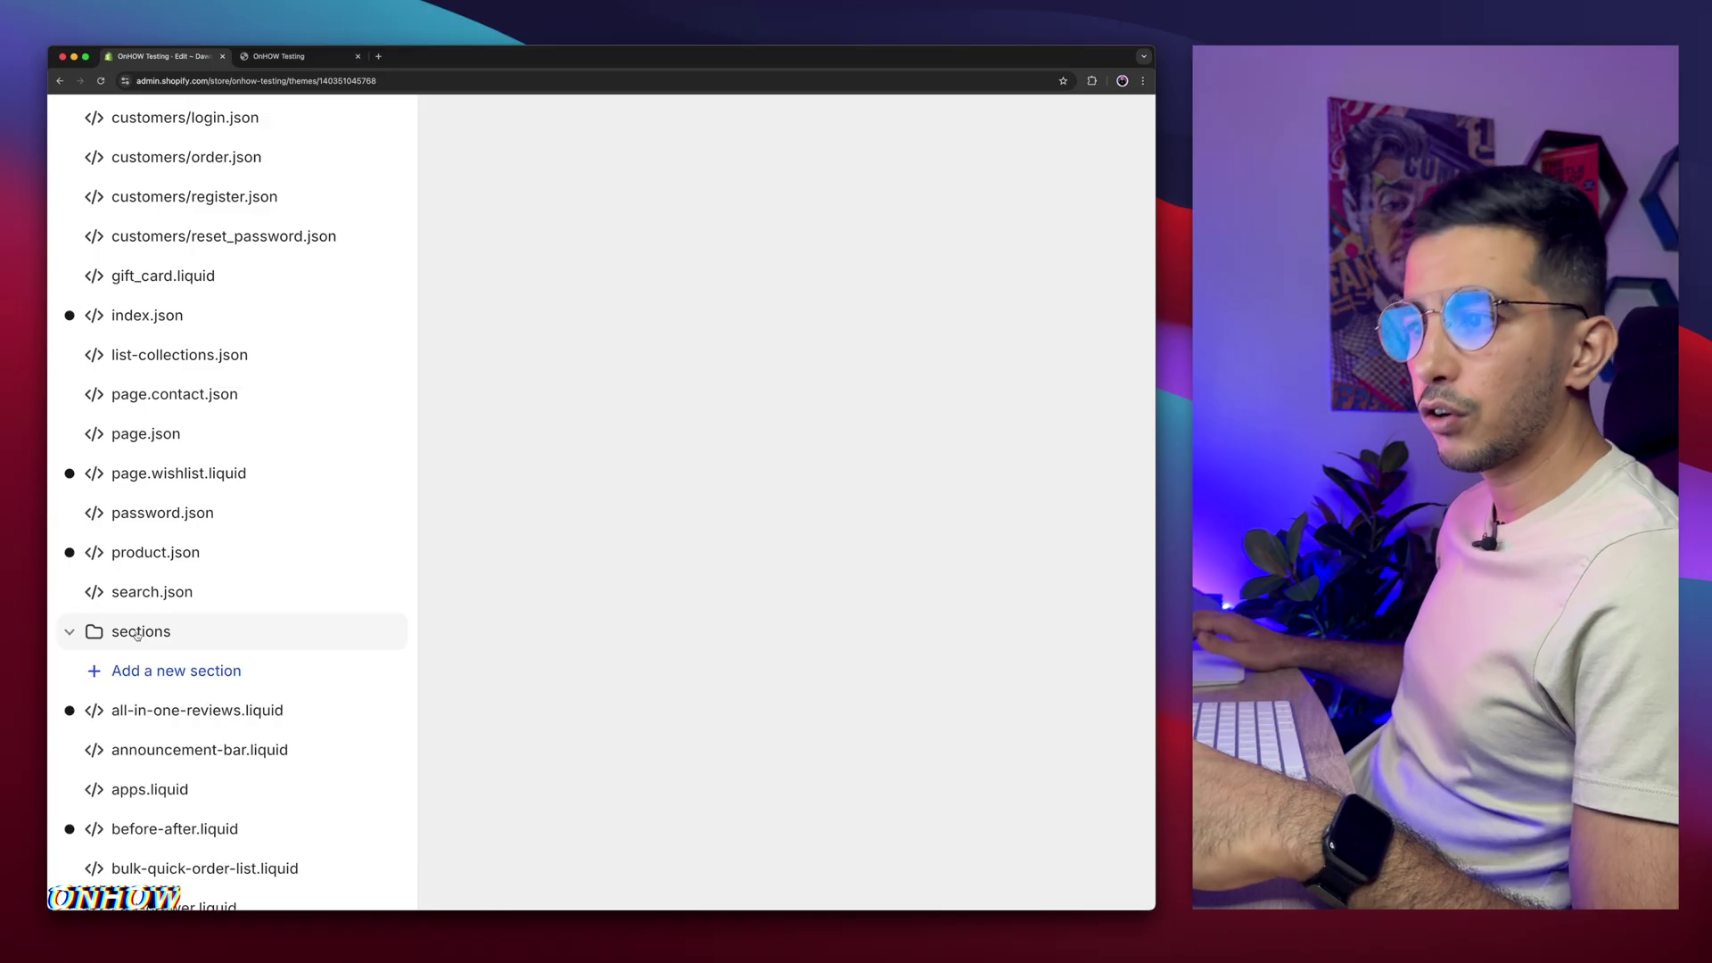
pyautogui.click(160, 676)
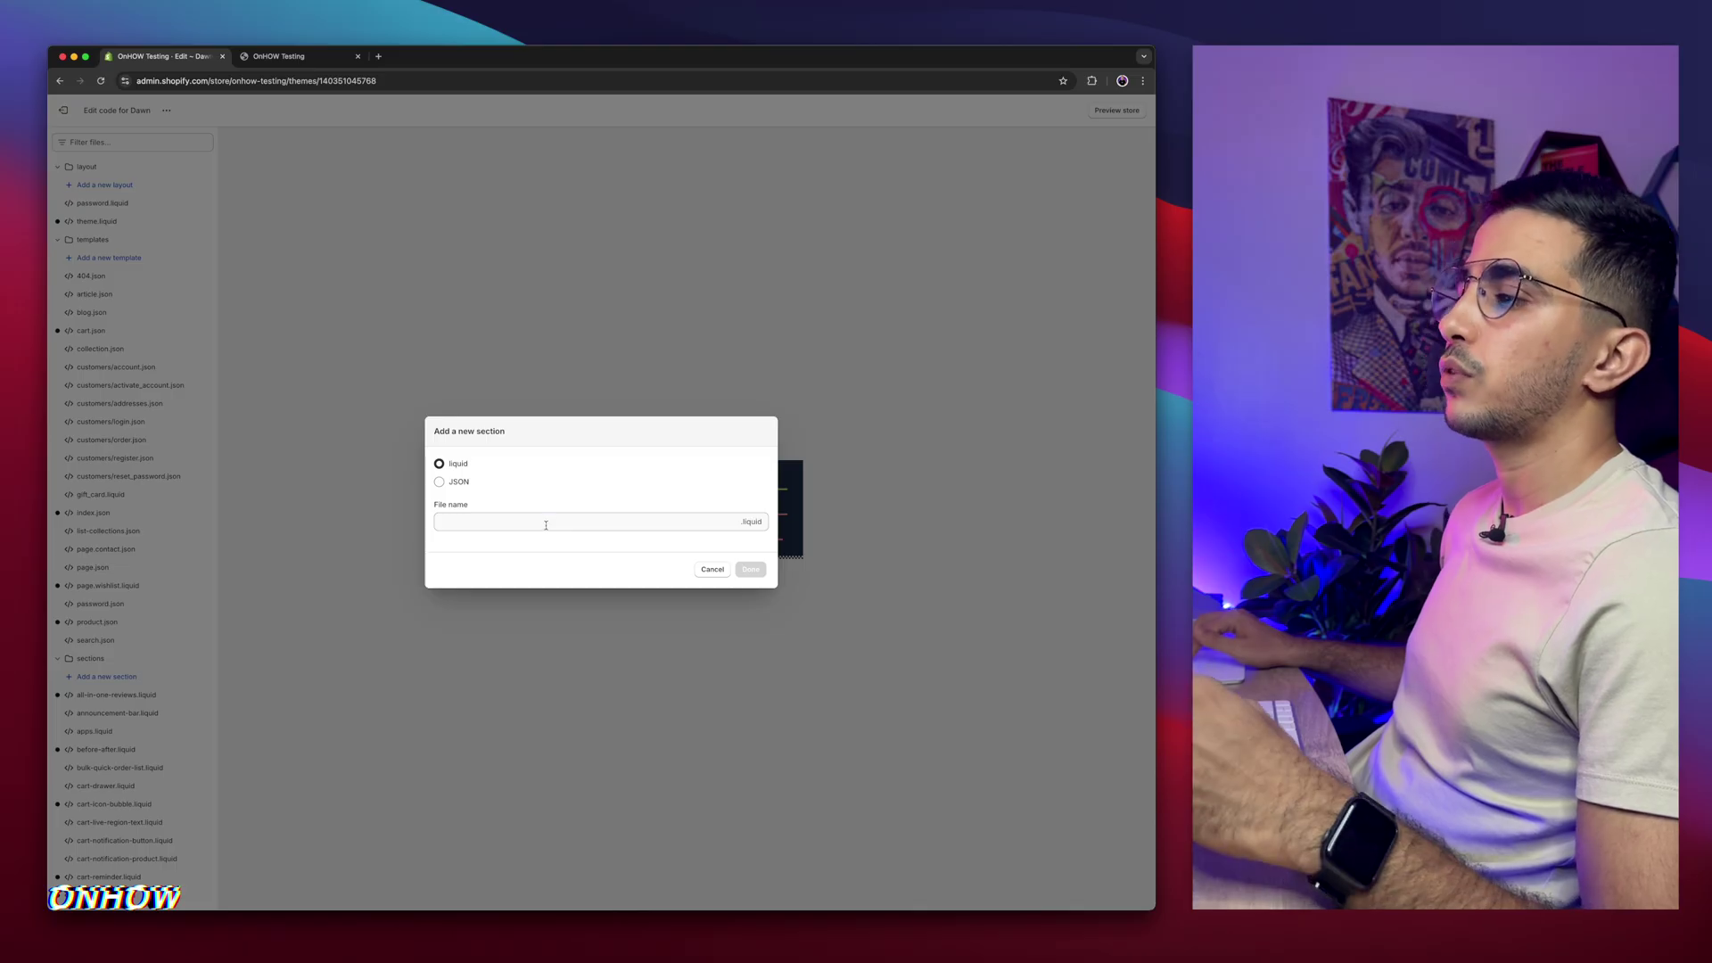
pyautogui.click(545, 525)
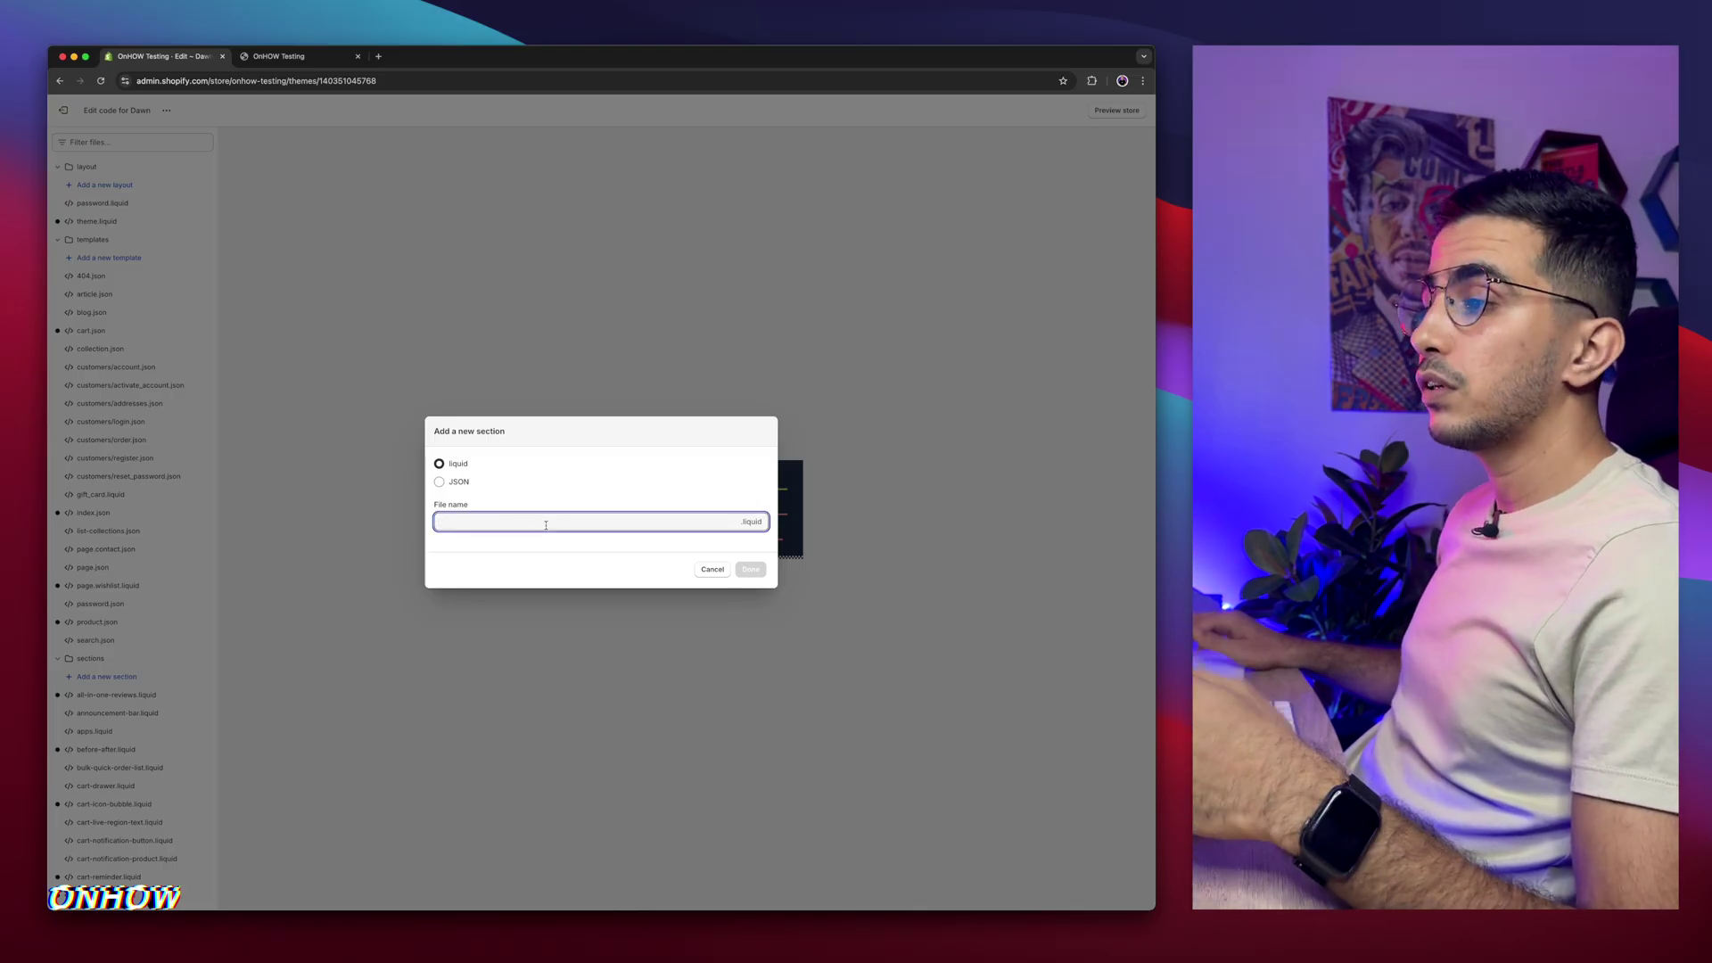
pyautogui.write('vid')
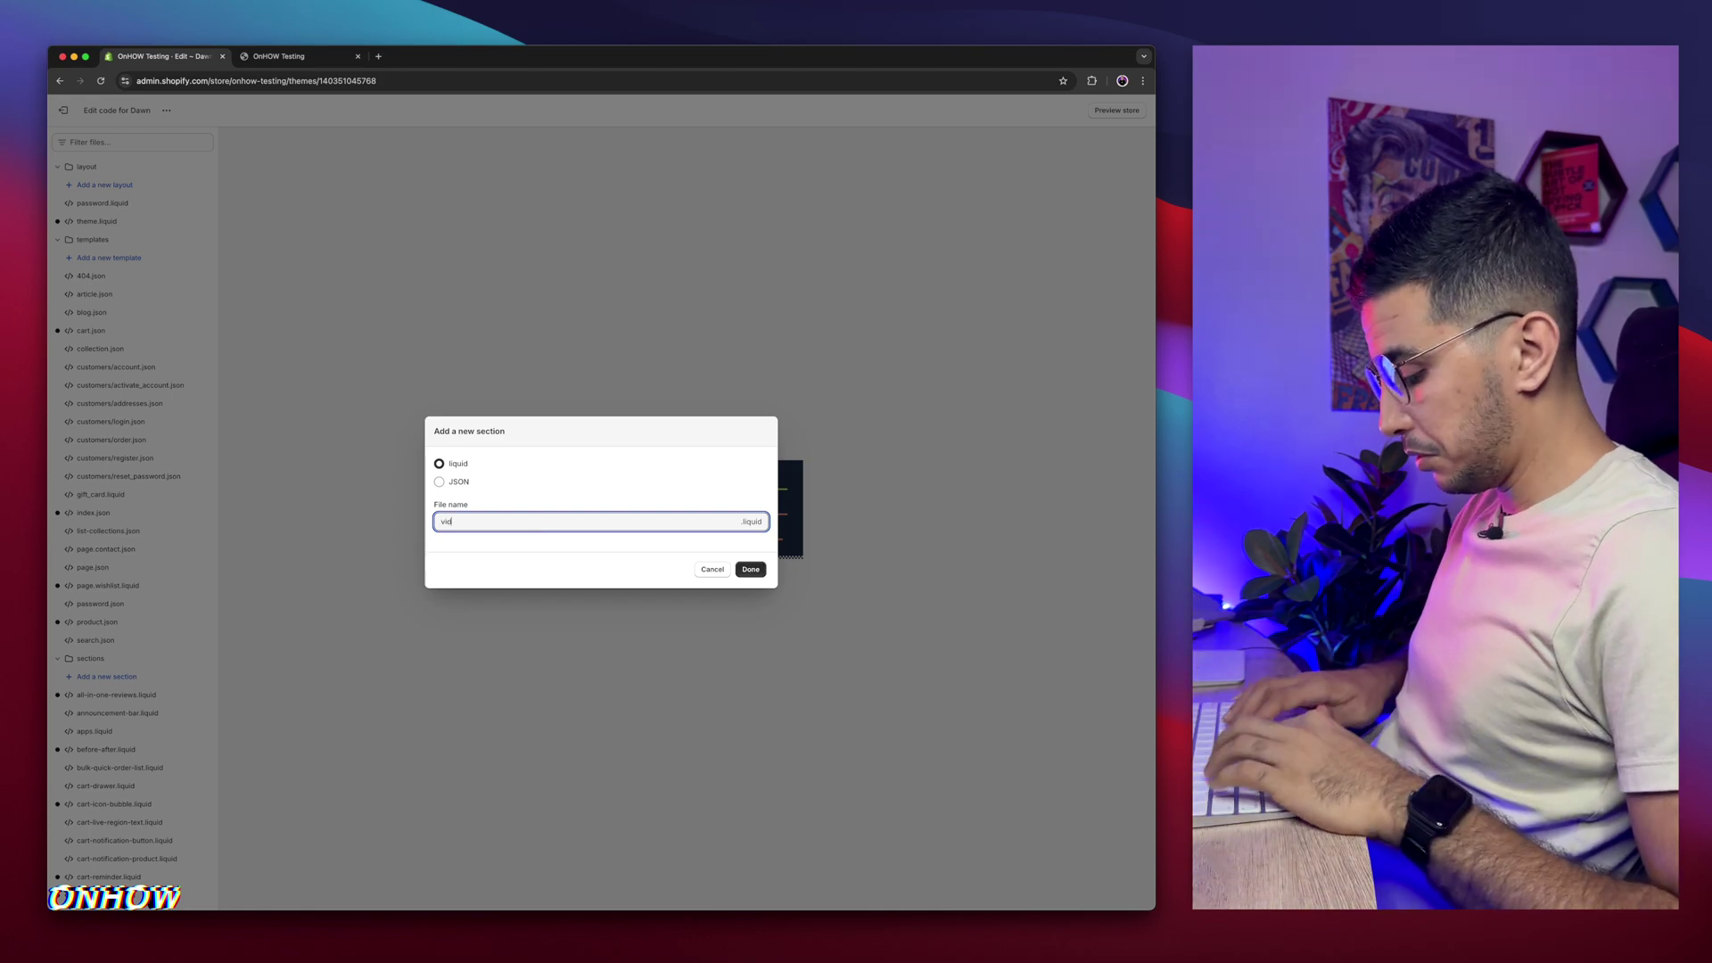
pyautogui.write('eo-carousel')
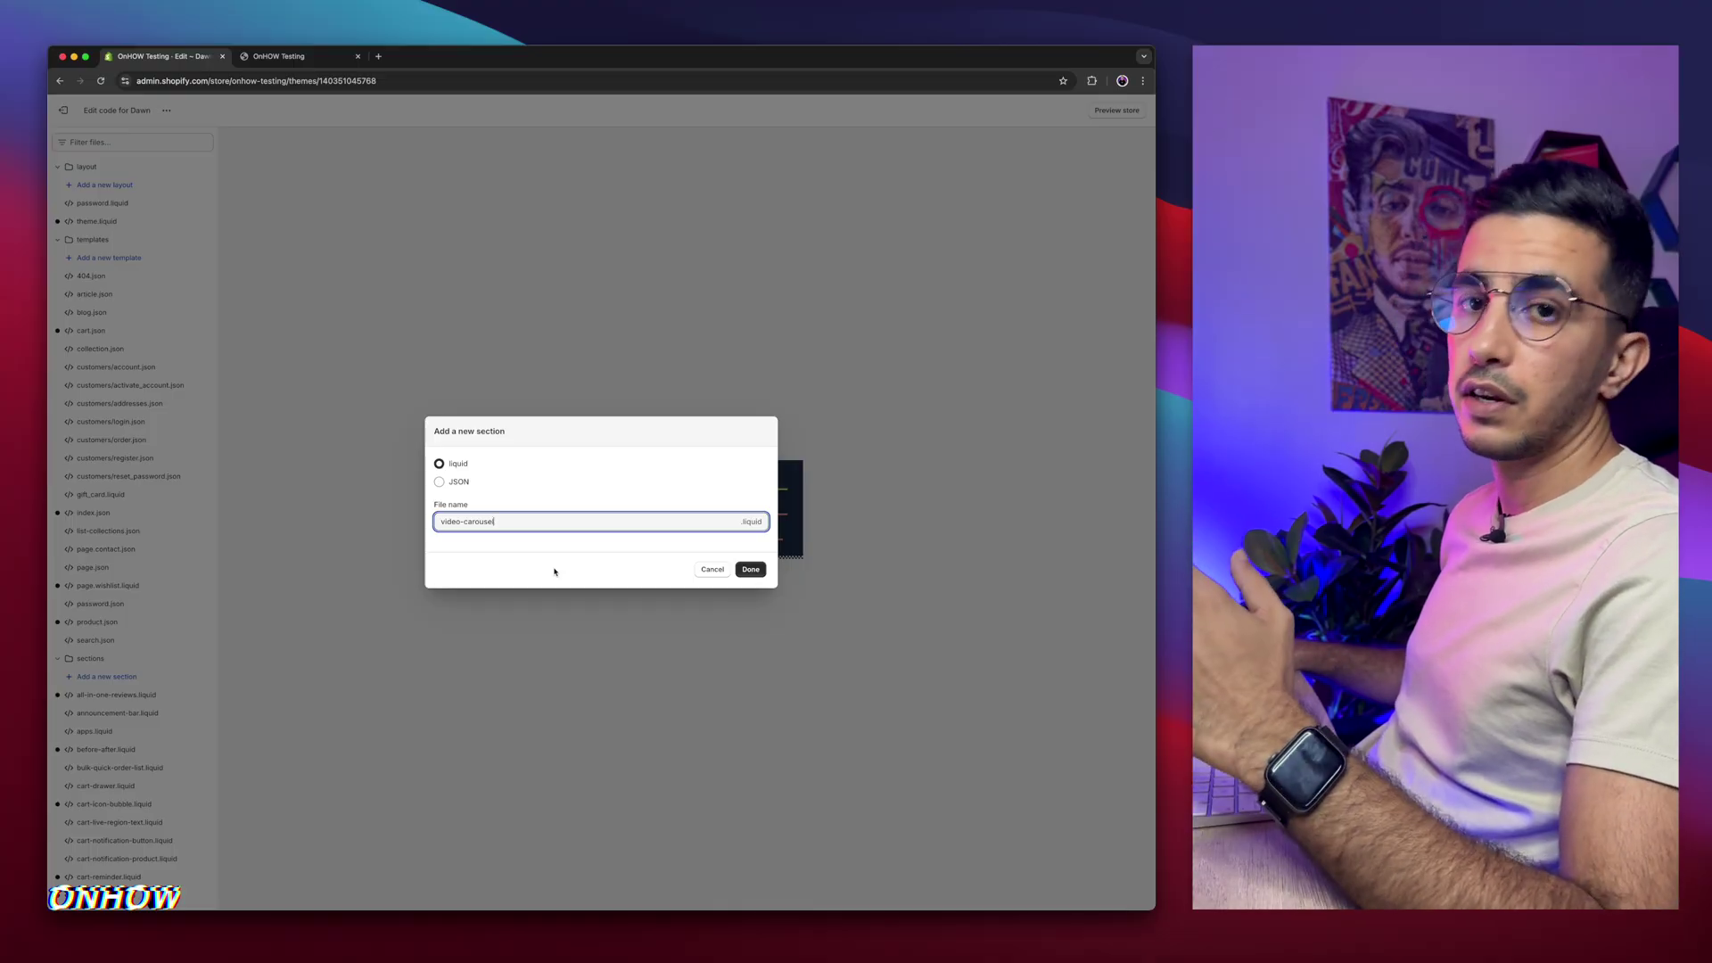
pyautogui.click(758, 569)
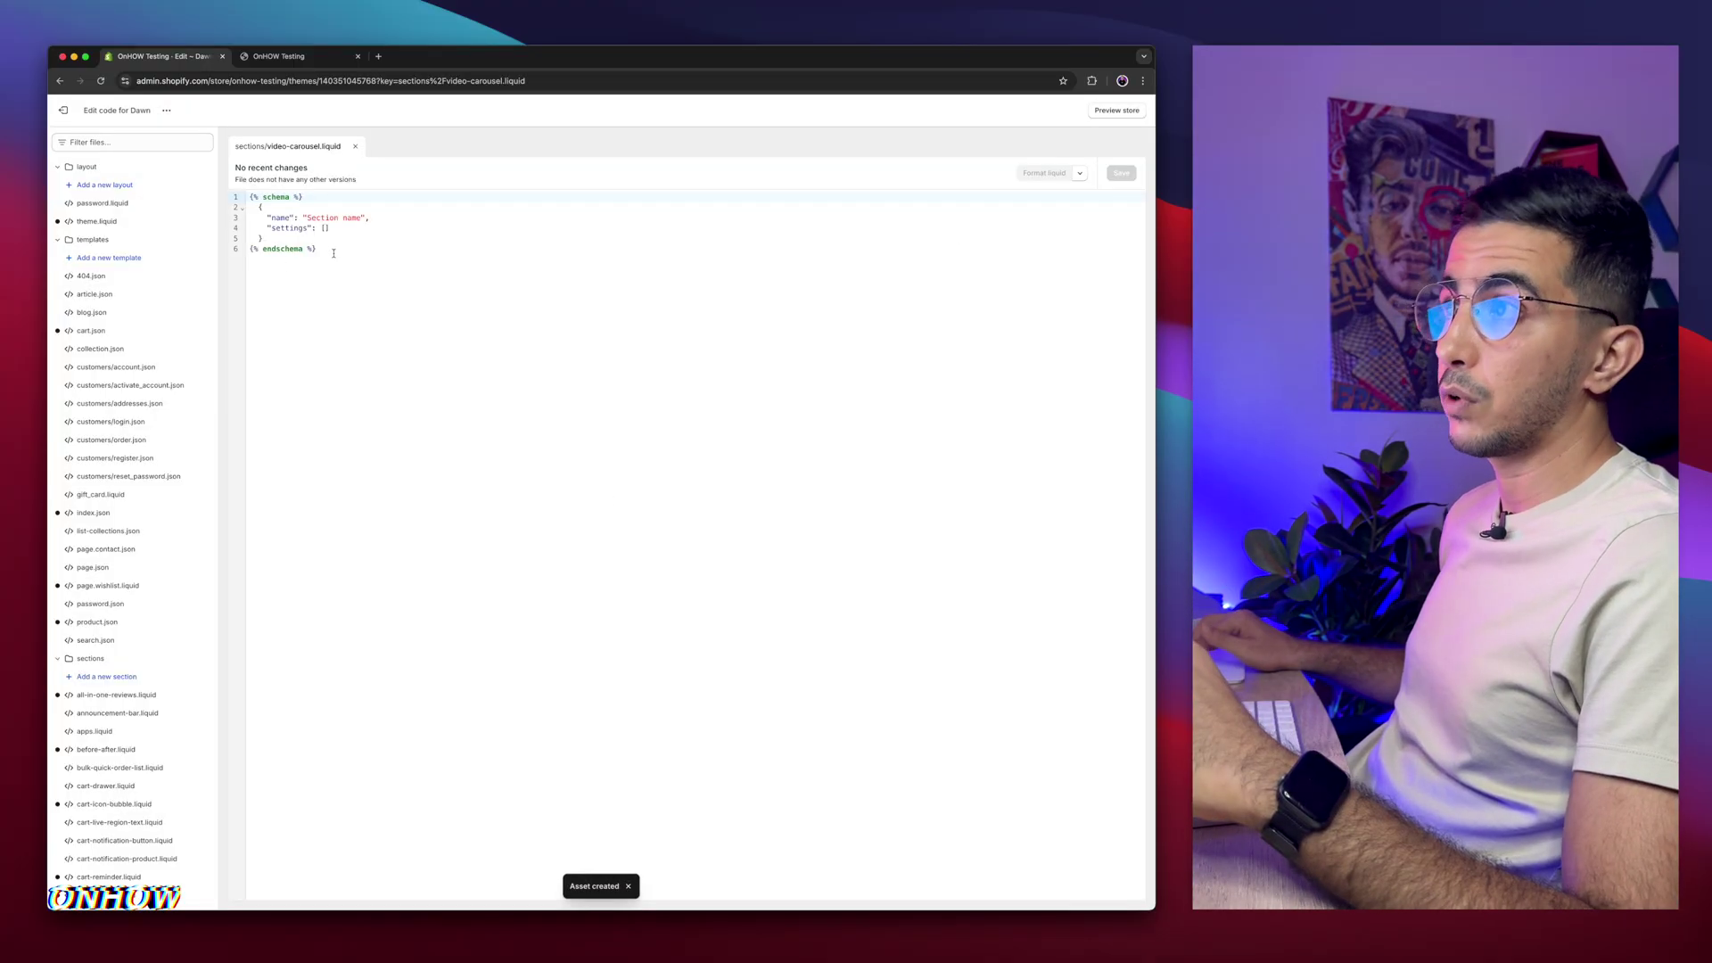
# Replace video-carousel.liquid's default schema with the pasted video carousel code
pyautogui.click(334, 253)
pyautogui.press('super+a')
pyautogui.press('BackSpace')
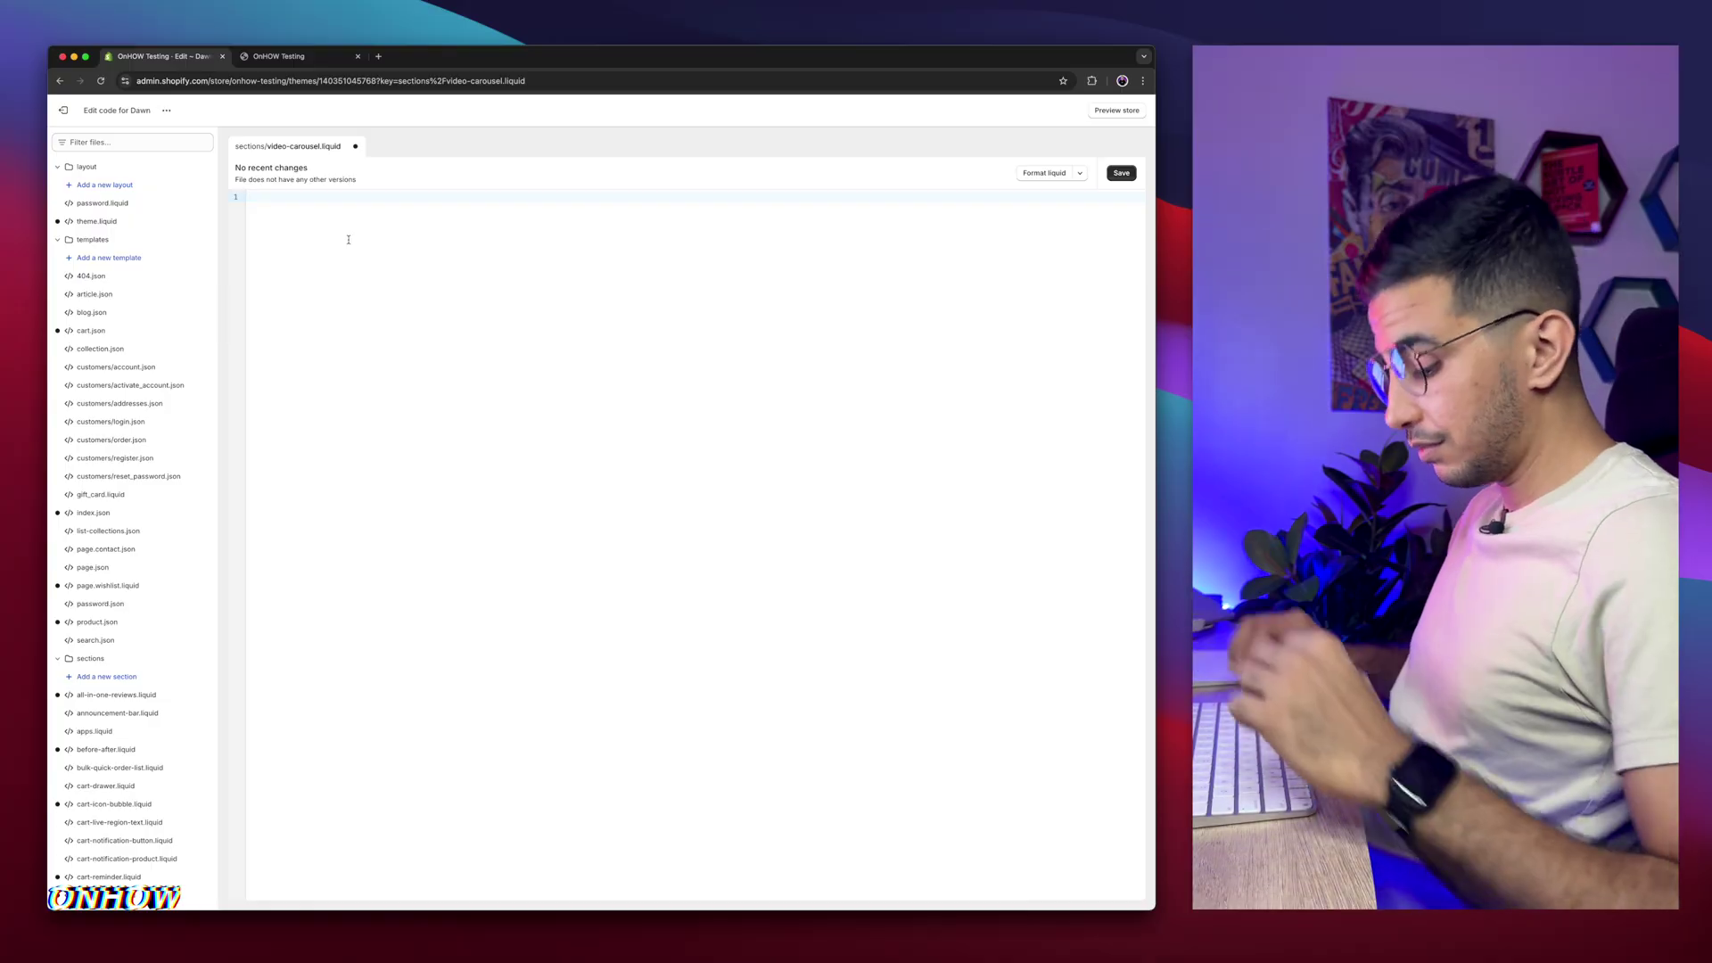
pyautogui.press('super+v')
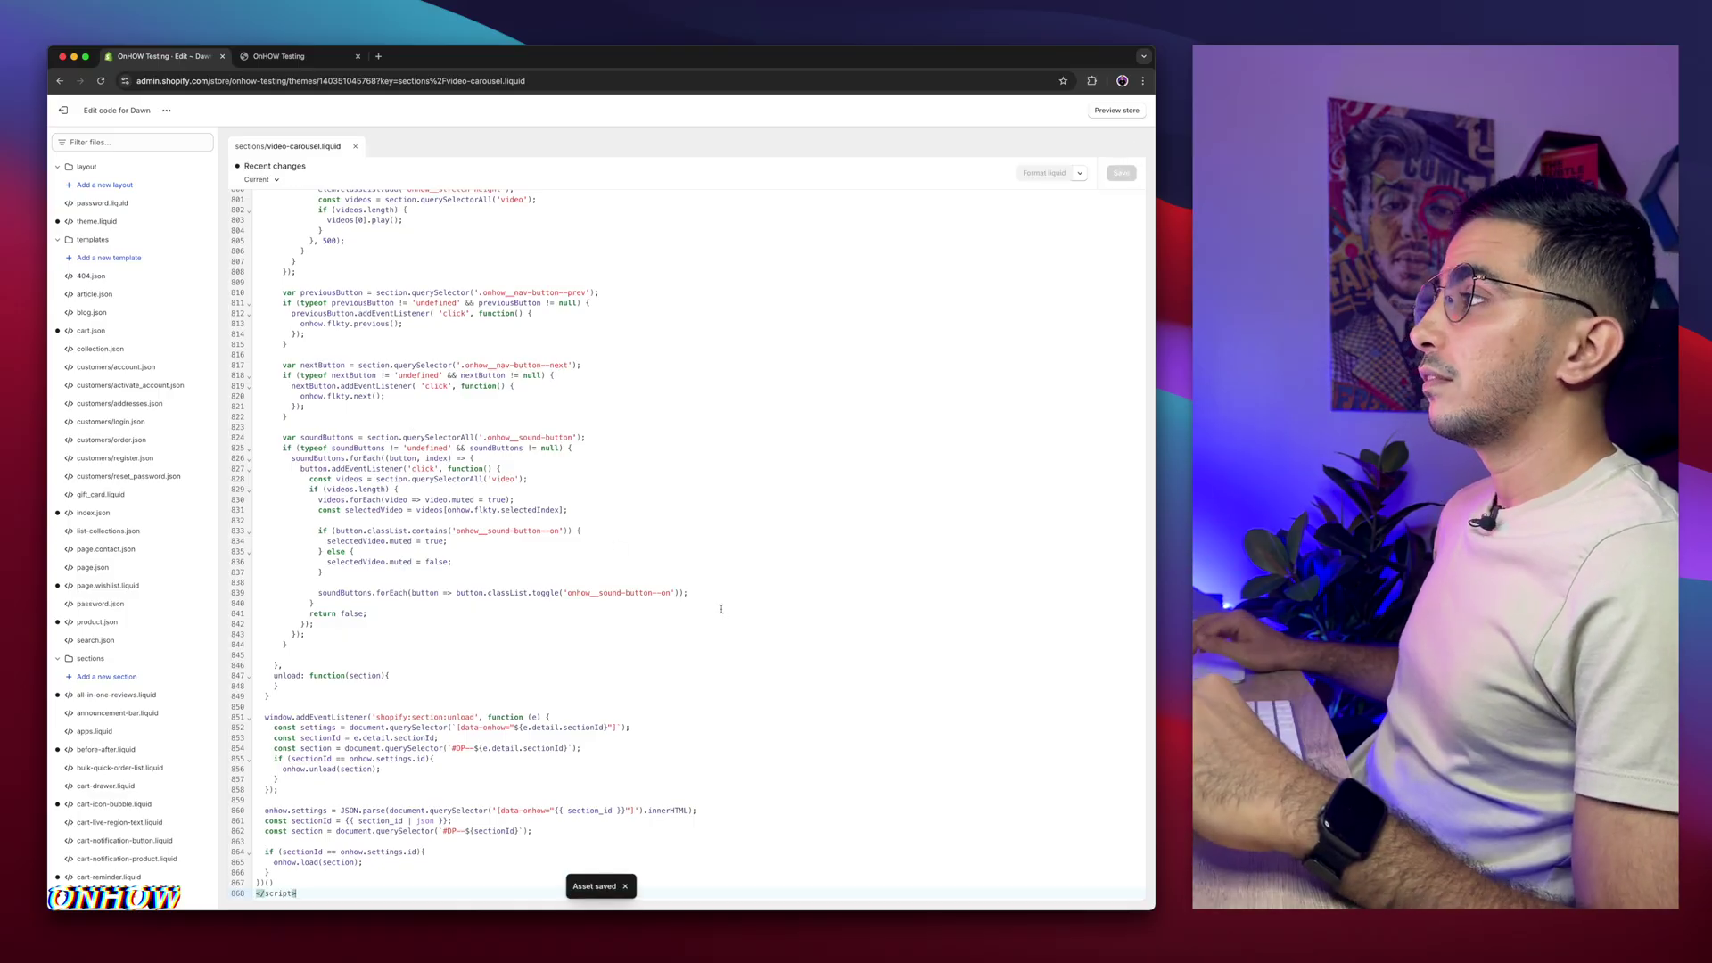
# Exit the code editor and open the Dawn theme customizer
pyautogui.click(64, 118)
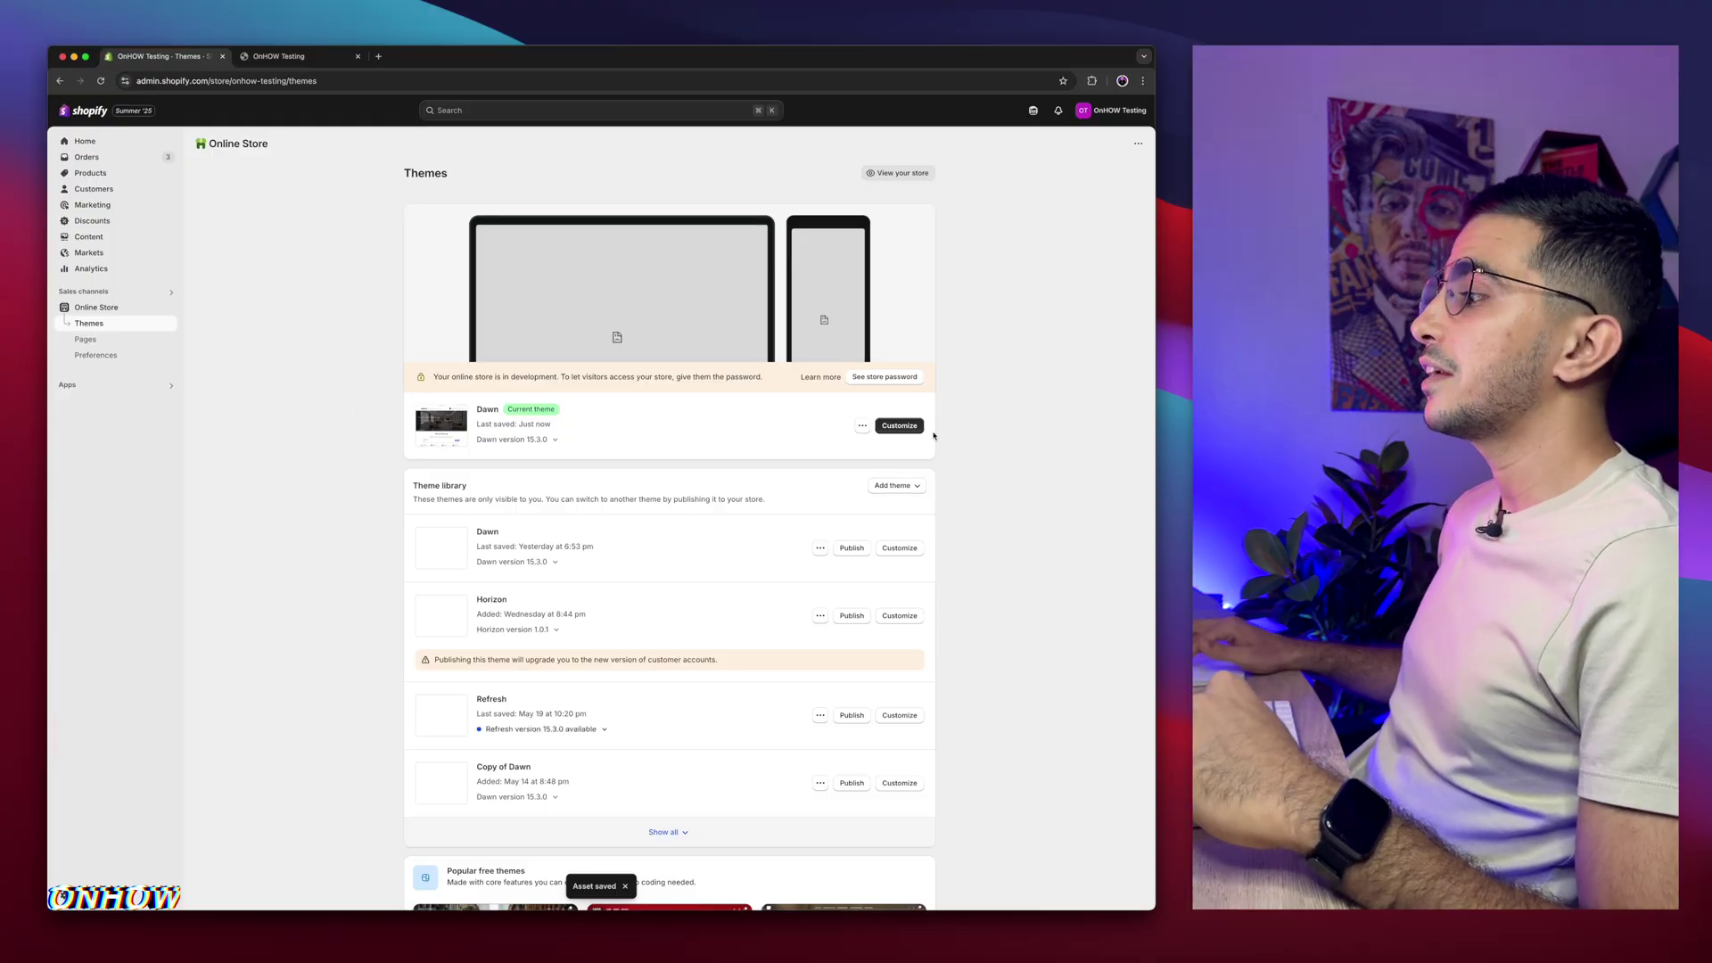
pyautogui.click(898, 426)
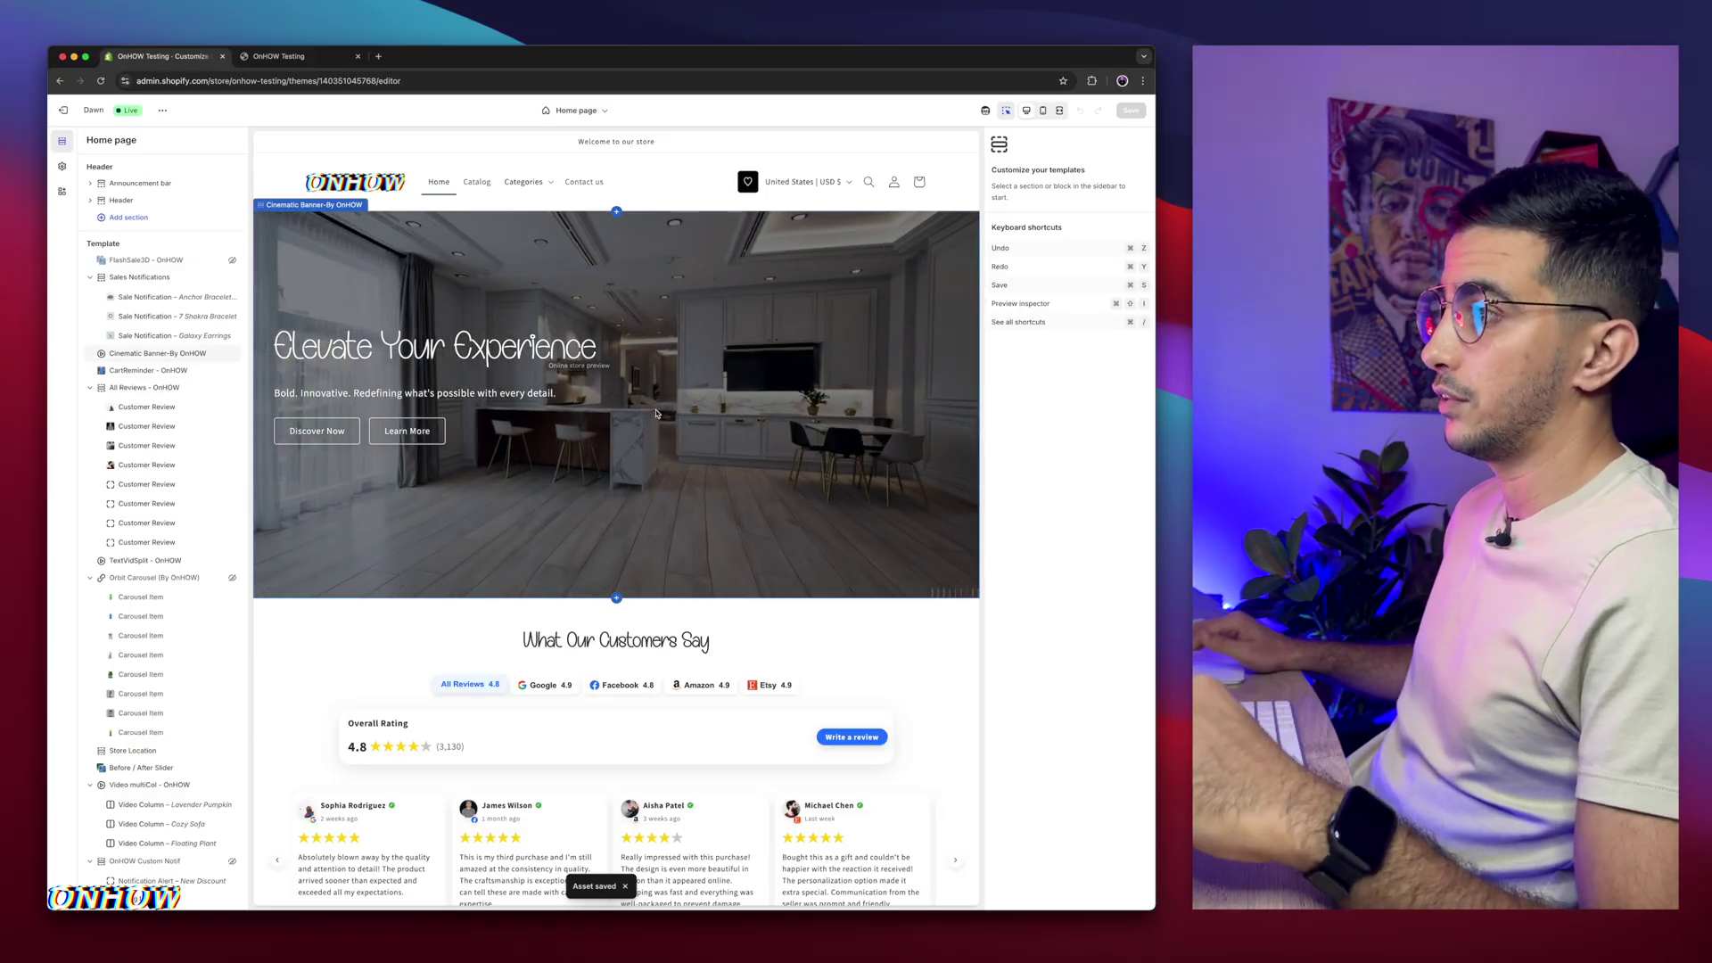
pyautogui.scroll(-4, 656, 413)
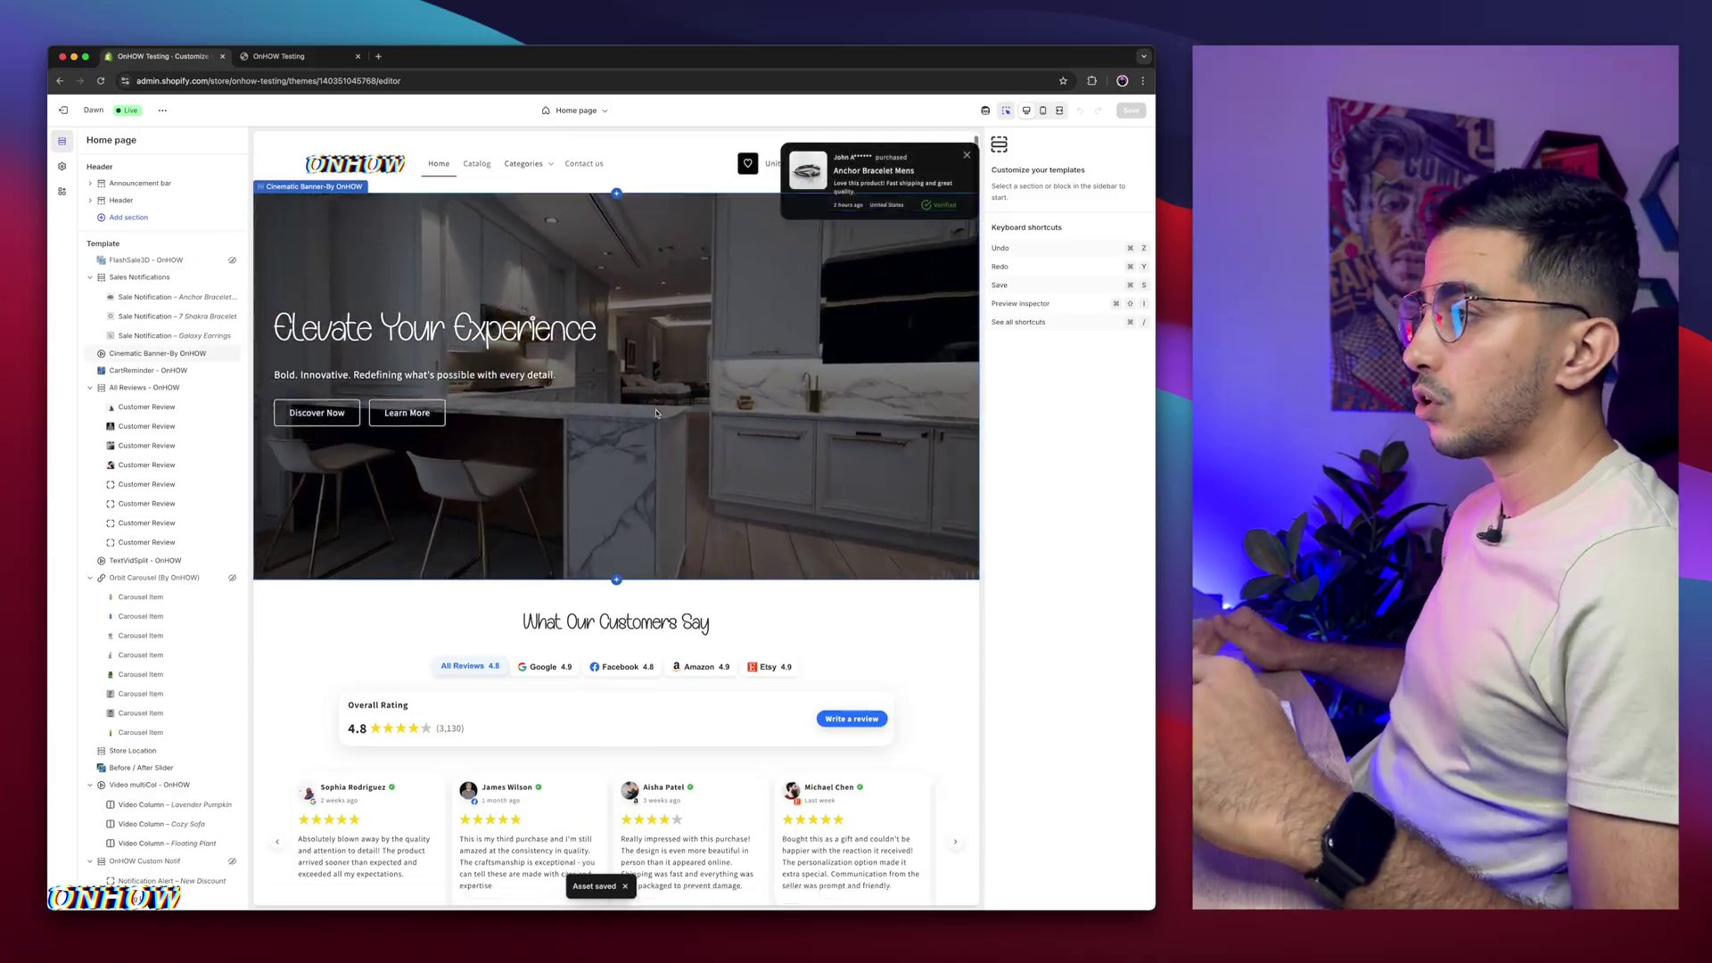
pyautogui.scroll(-3, 657, 413)
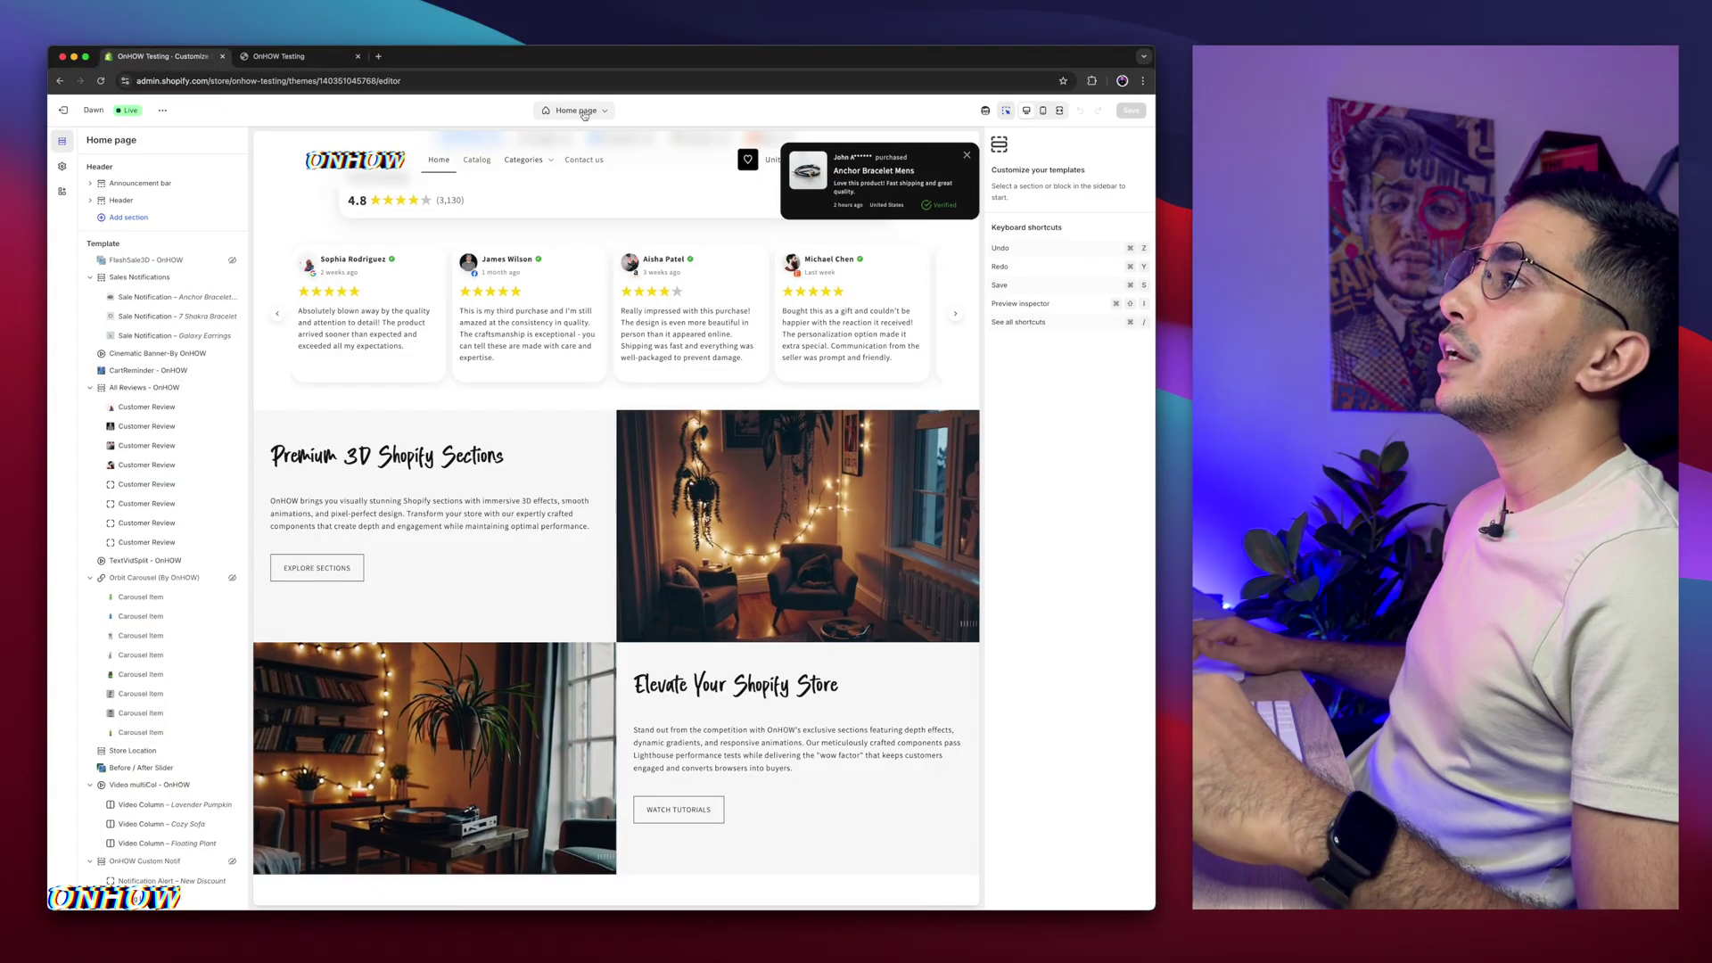
# Open the template list and the TextVidSplit section's settings
pyautogui.click(576, 110)
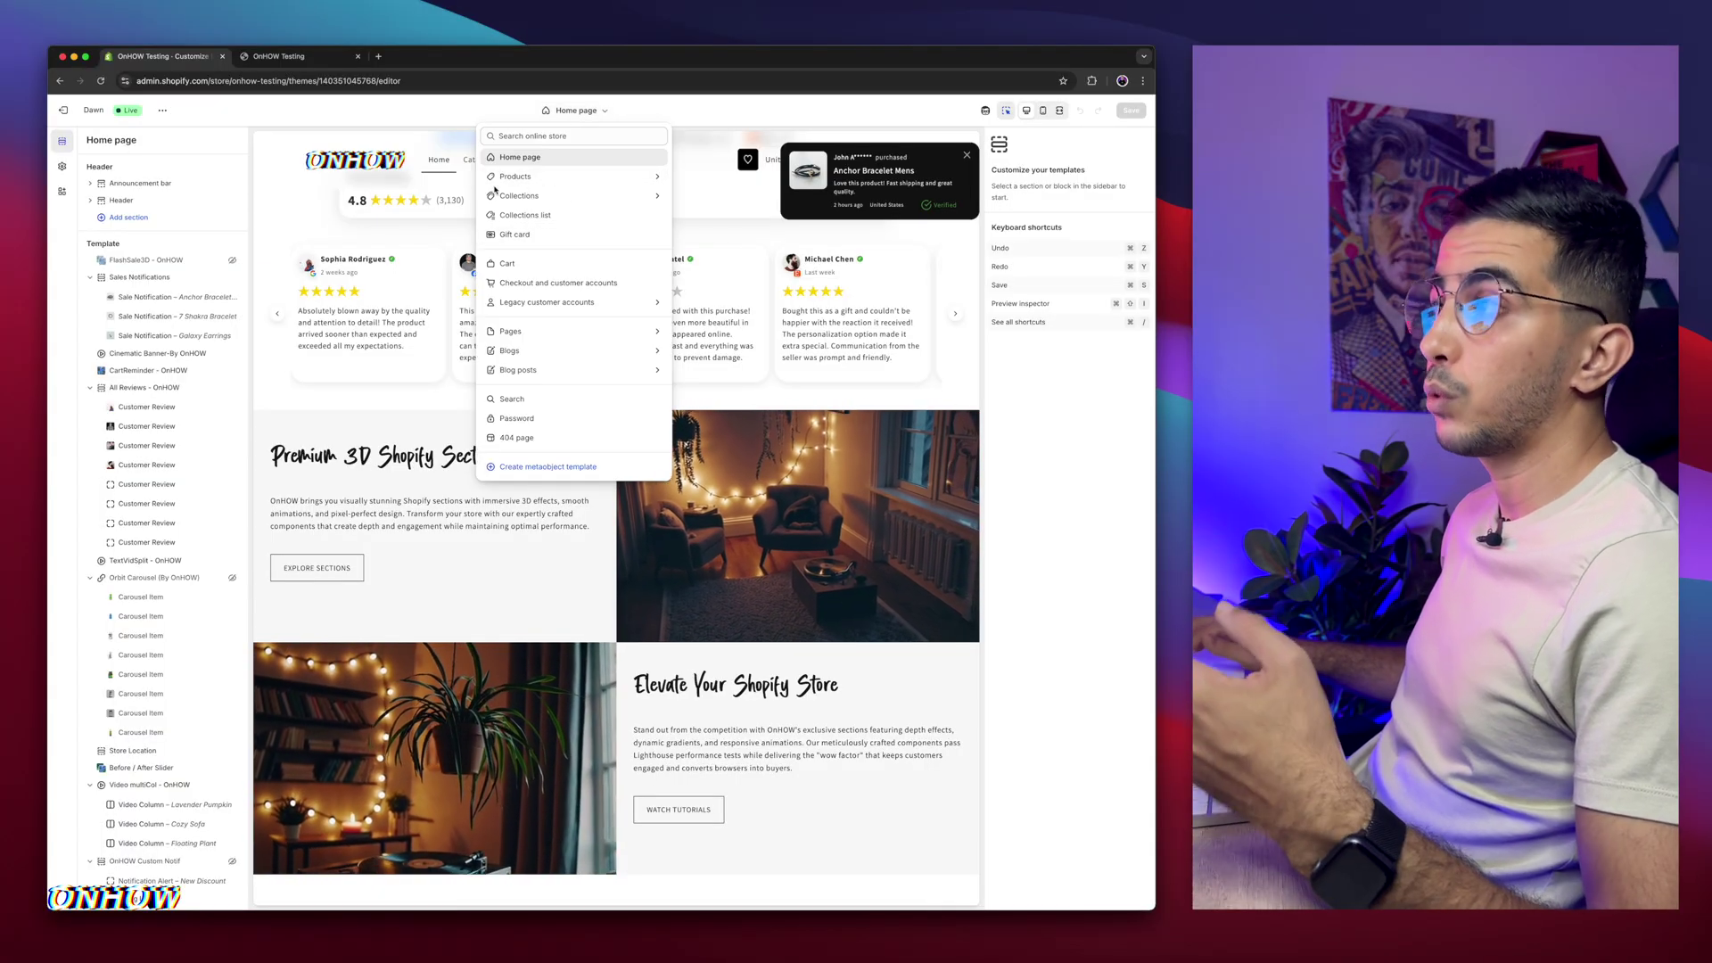
pyautogui.click(396, 436)
pyautogui.scroll(-15, 607, 520)
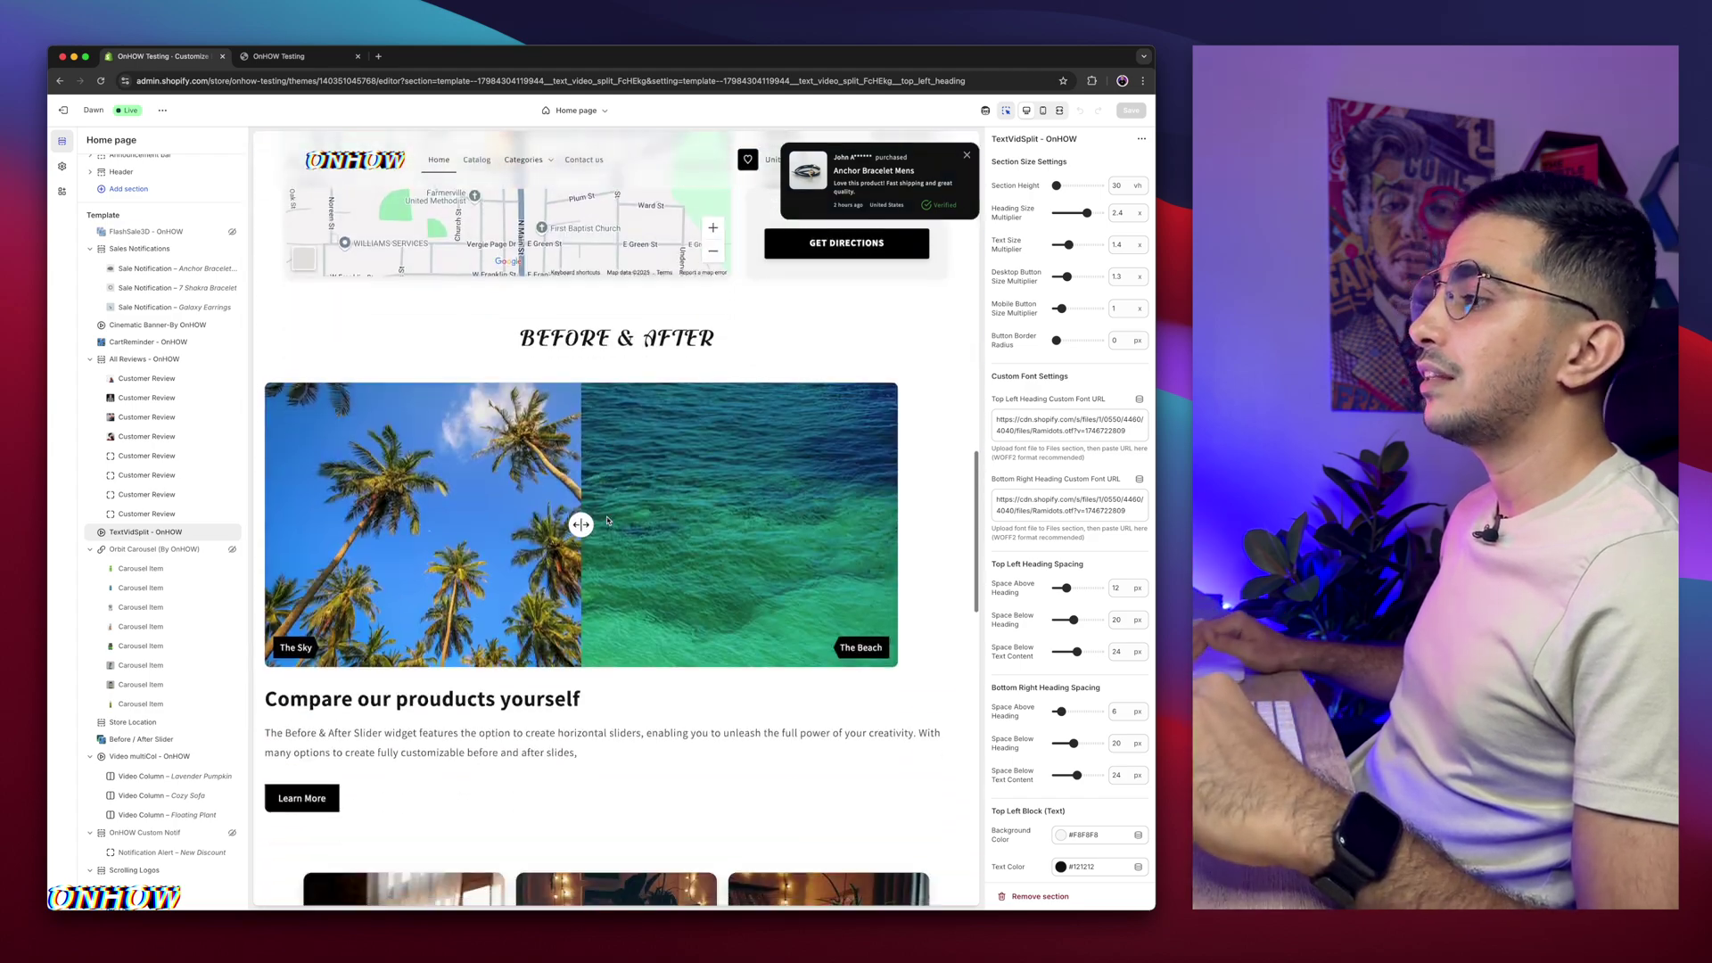
pyautogui.scroll(-5, 606, 520)
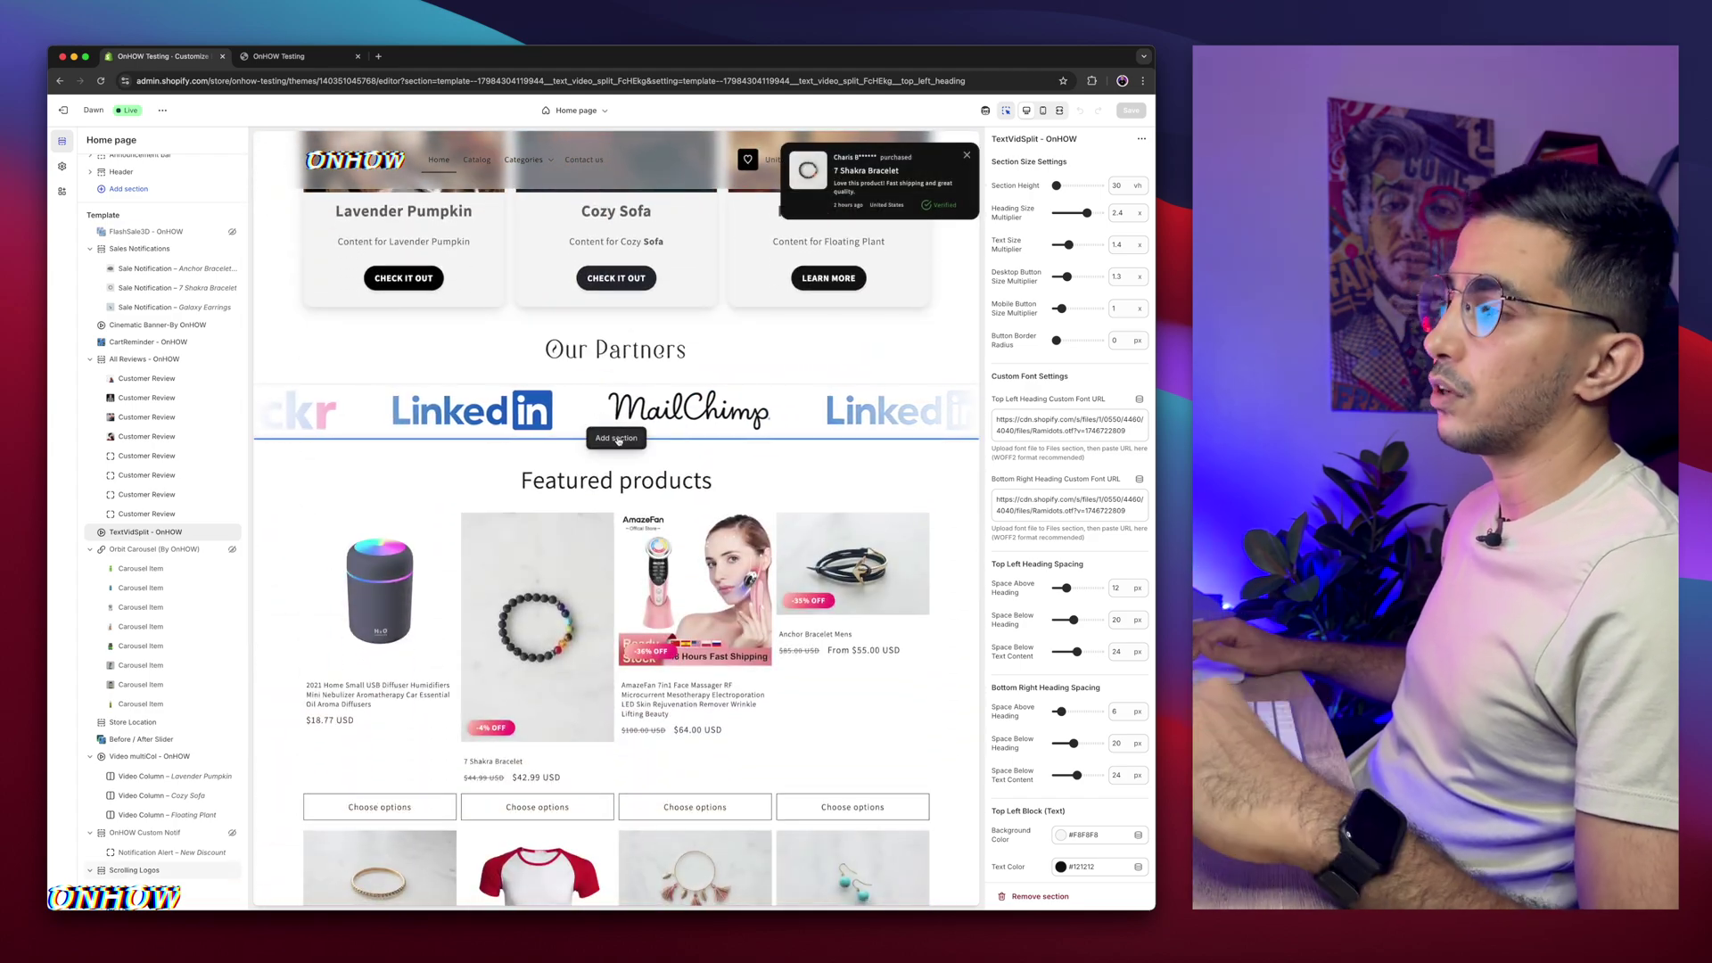
# Search 'video' and insert a Video carousel section below Our Partners
pyautogui.click(614, 440)
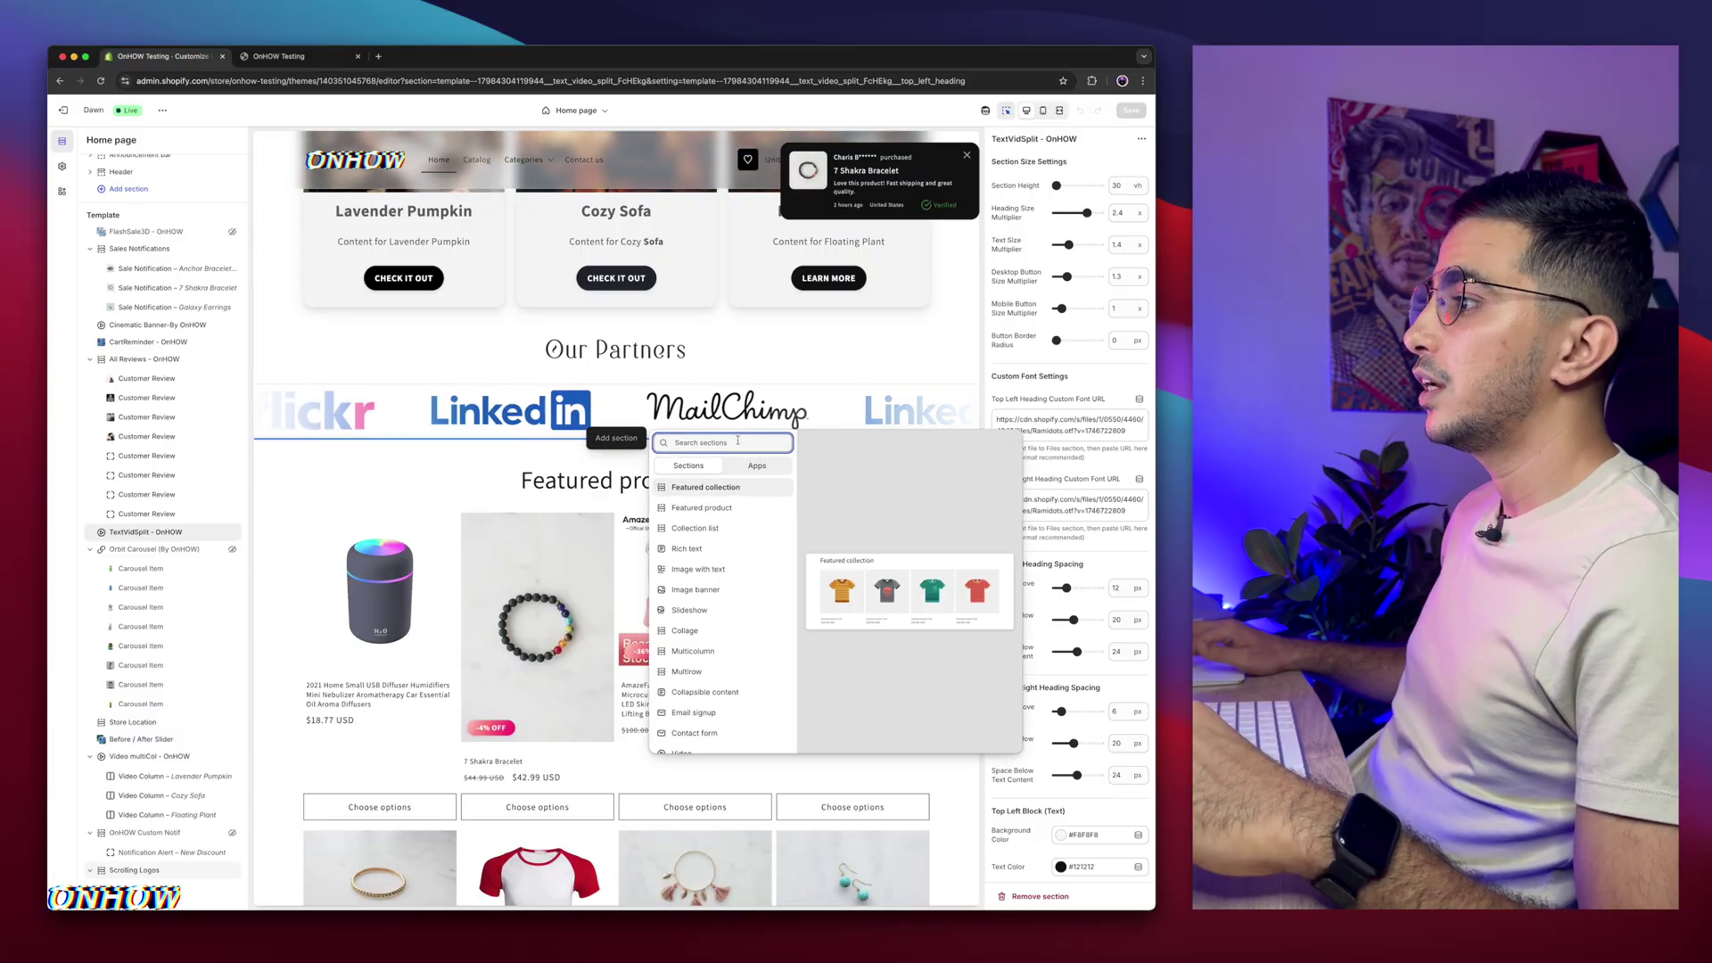
pyautogui.write('video')
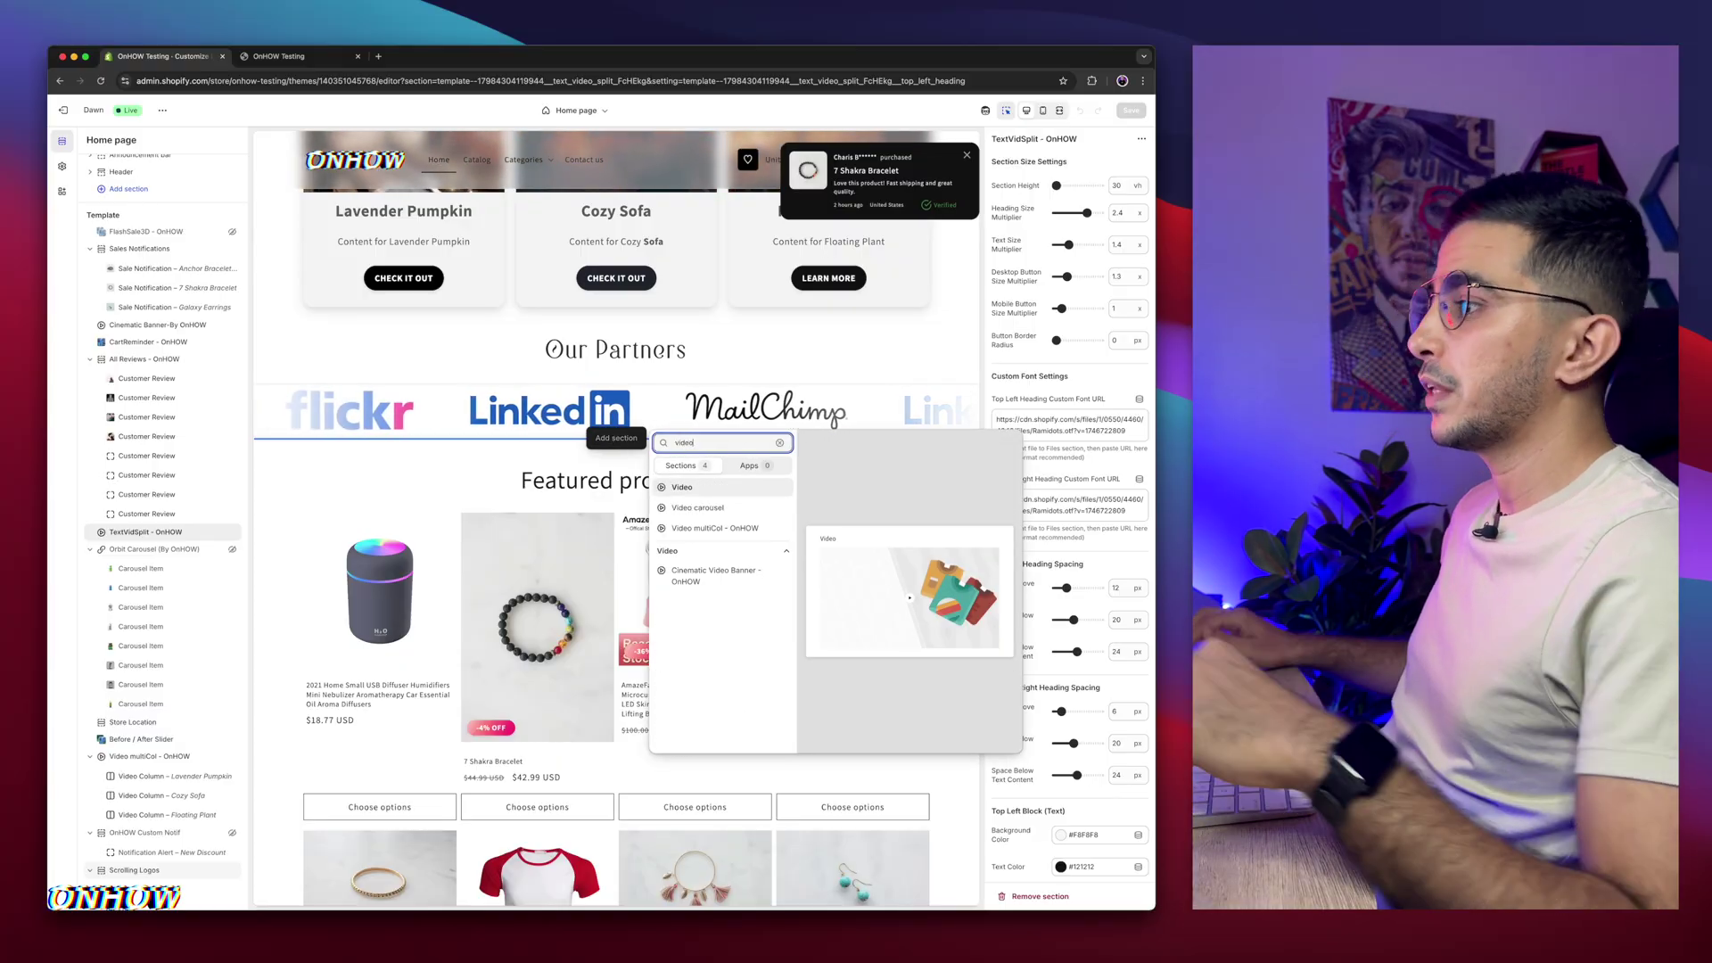
pyautogui.click(714, 508)
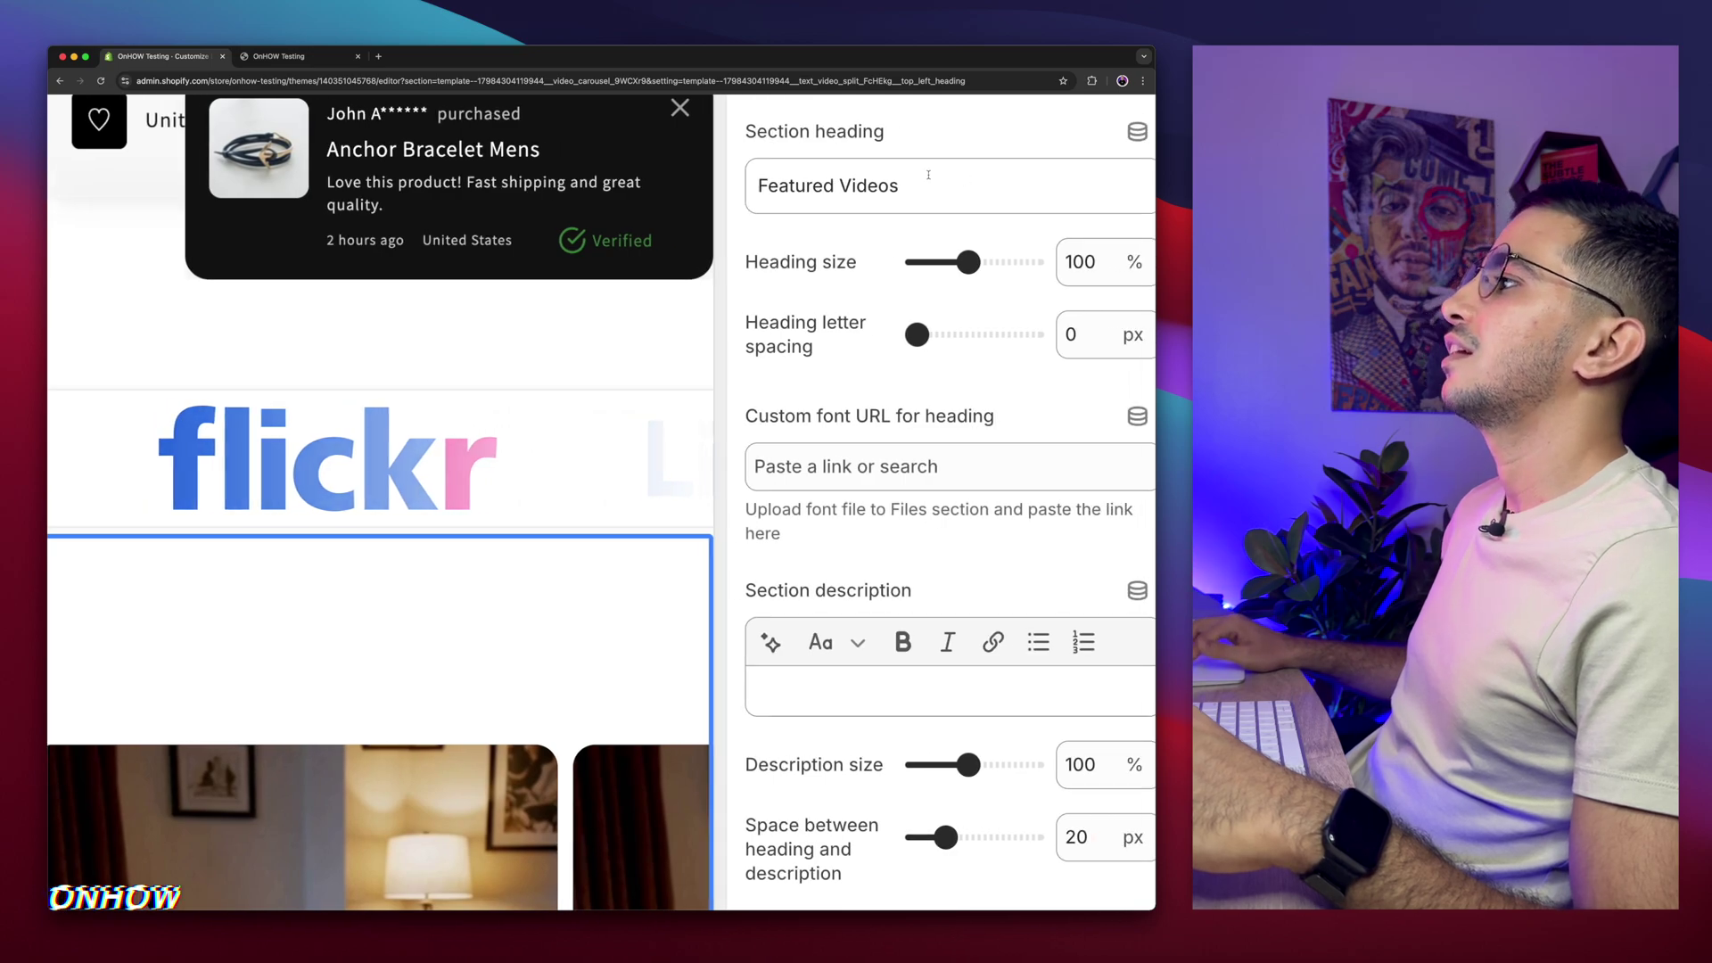
# Select the 'Featured Videos' heading text and raise the Heading size to 120%
pyautogui.tripleClick(928, 175)
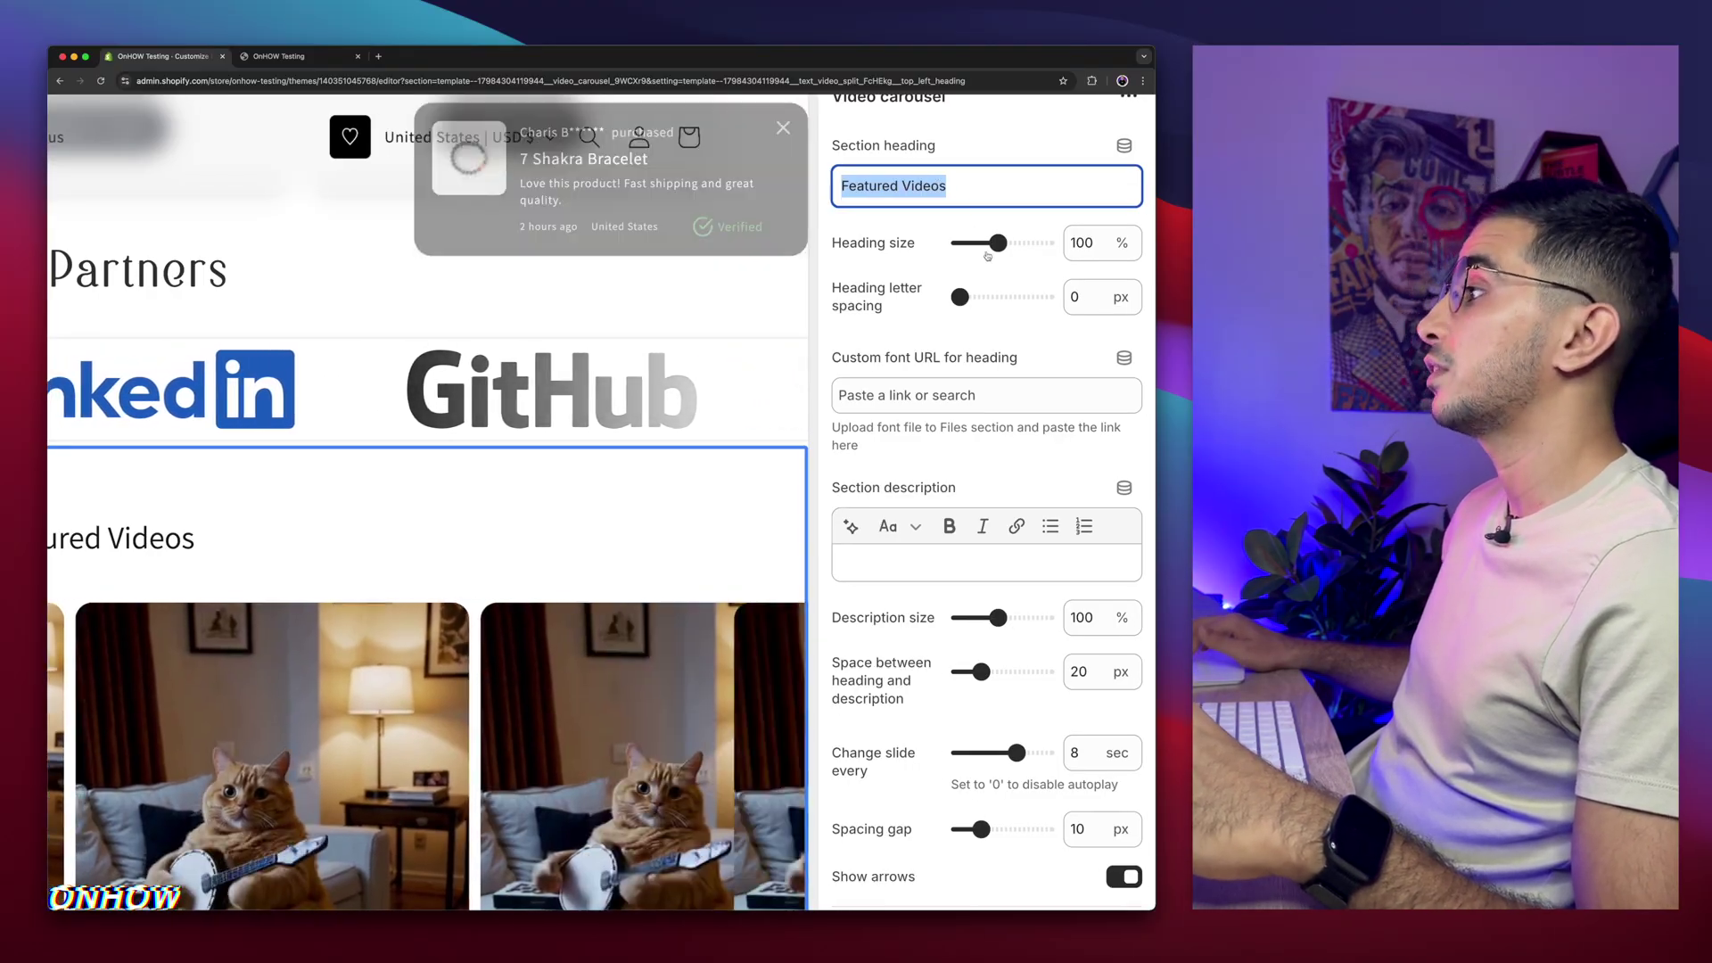
pyautogui.moveTo(998, 244); pyautogui.dragTo(1002, 245)
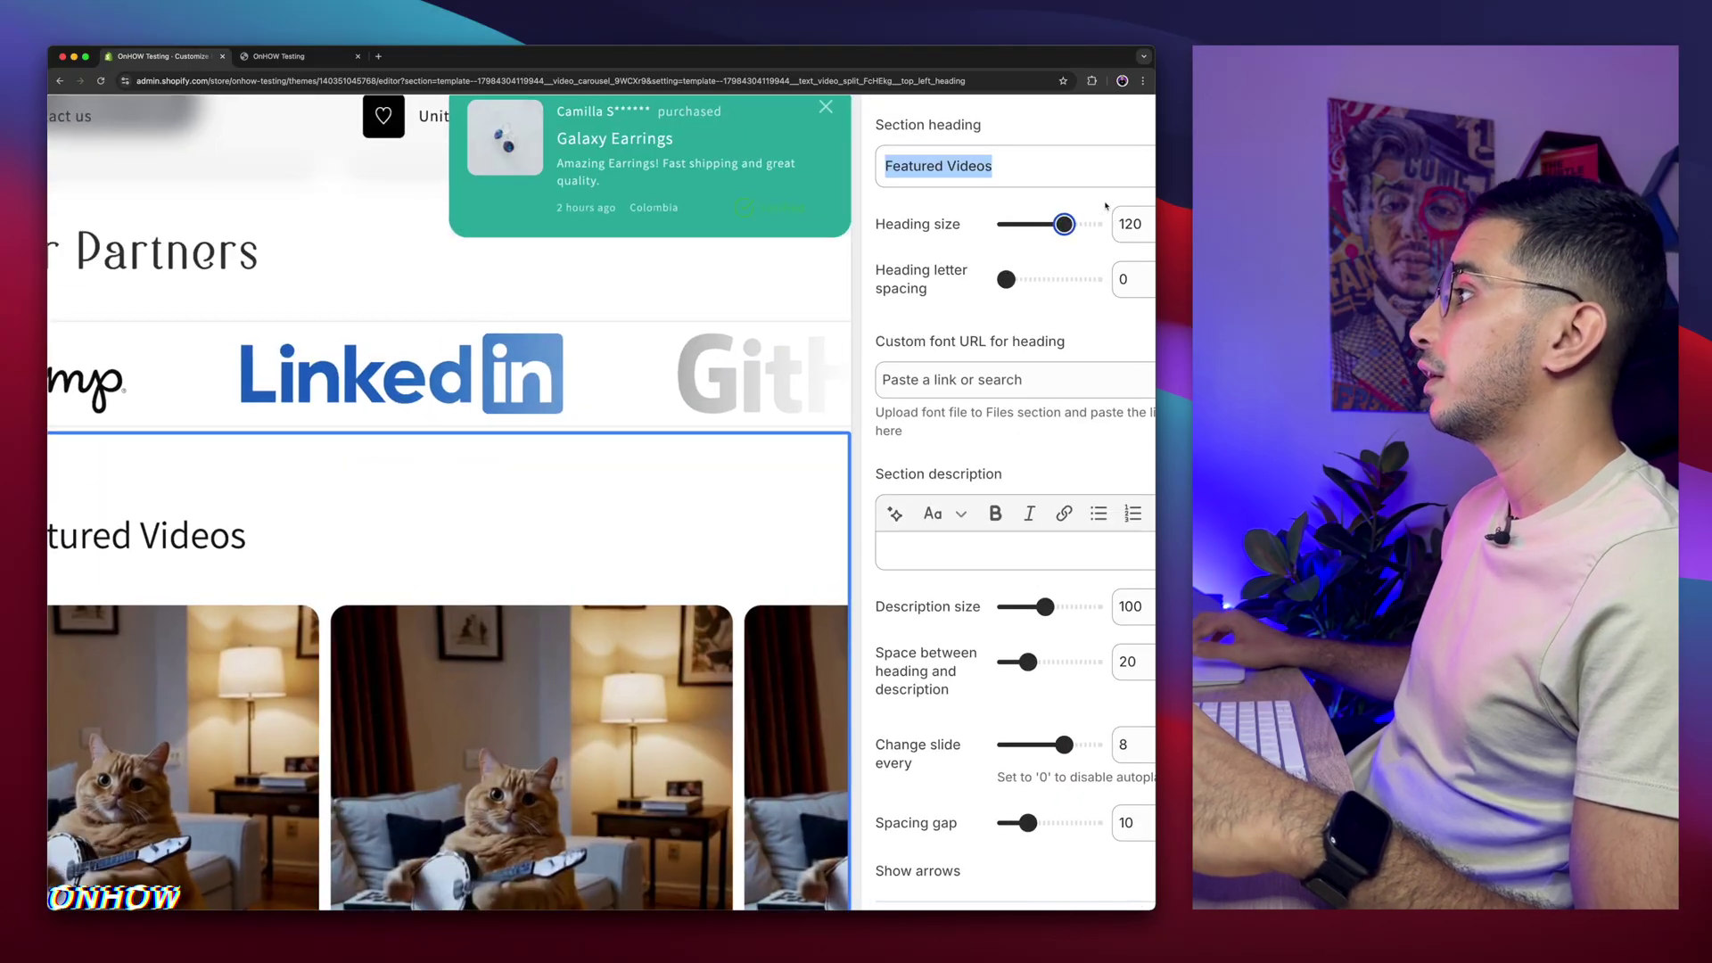
pyautogui.moveTo(879, 265); pyautogui.dragTo(962, 324)
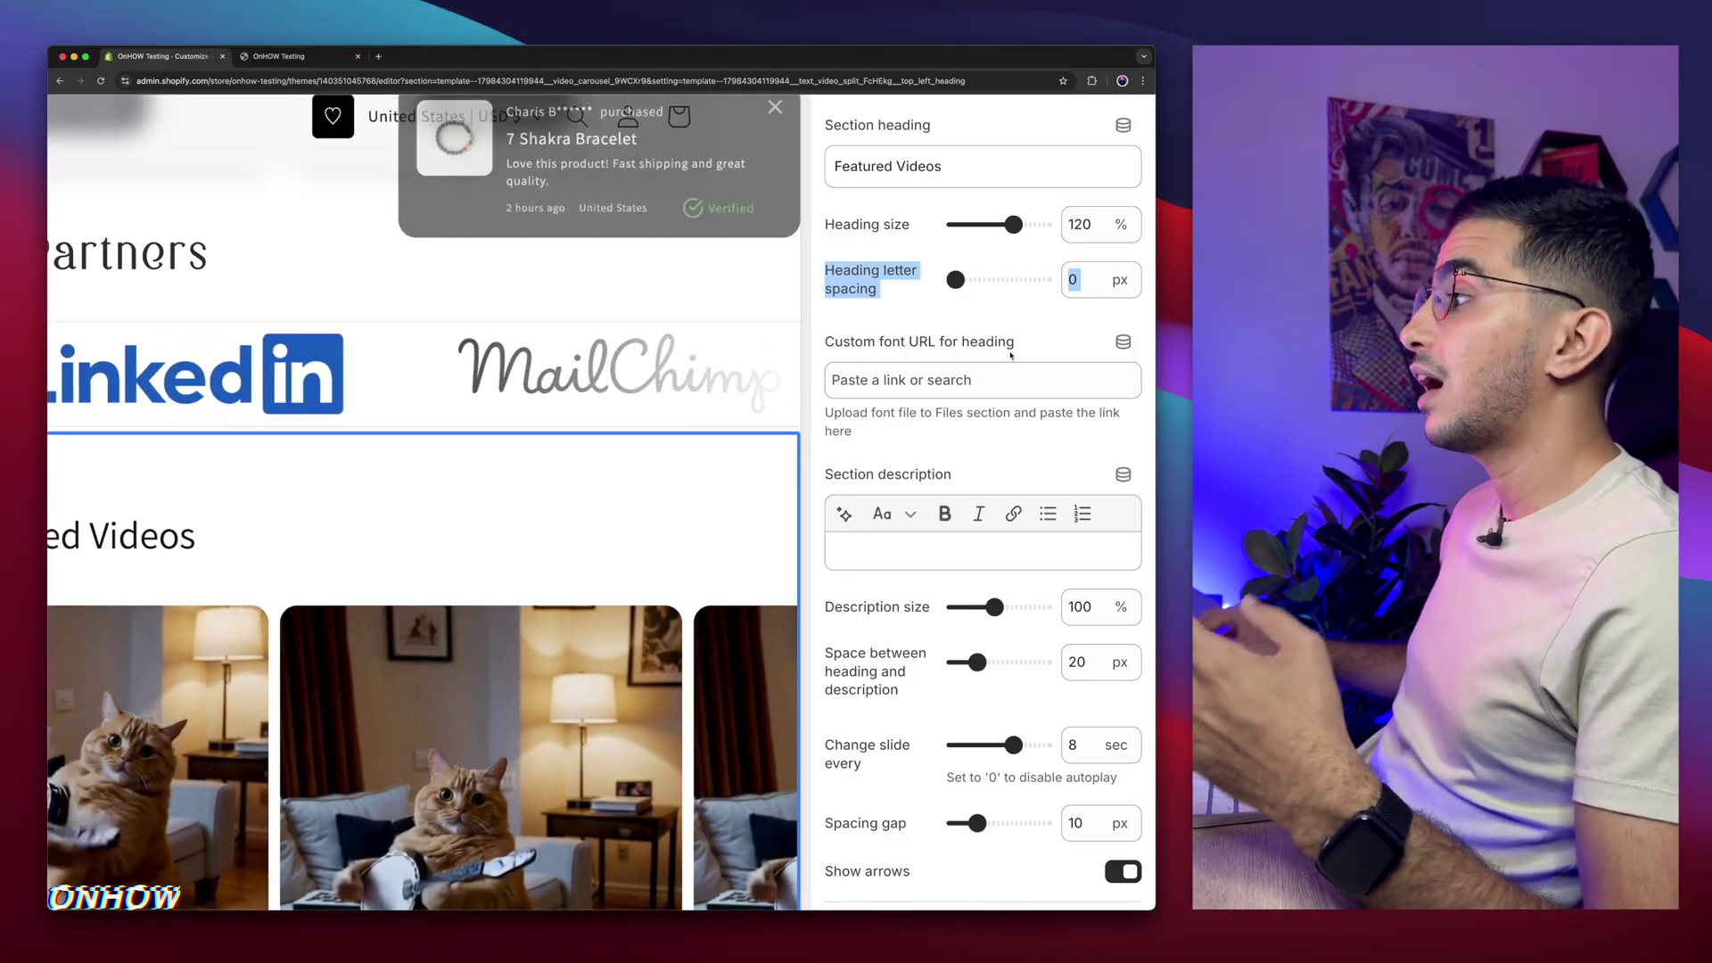
# In a new admin tab under Content > Files, copy the Christmas_Frameline font file link
pyautogui.click(378, 56)
pyautogui.write('admin.shopify.com/store/onhow-testing/themes')
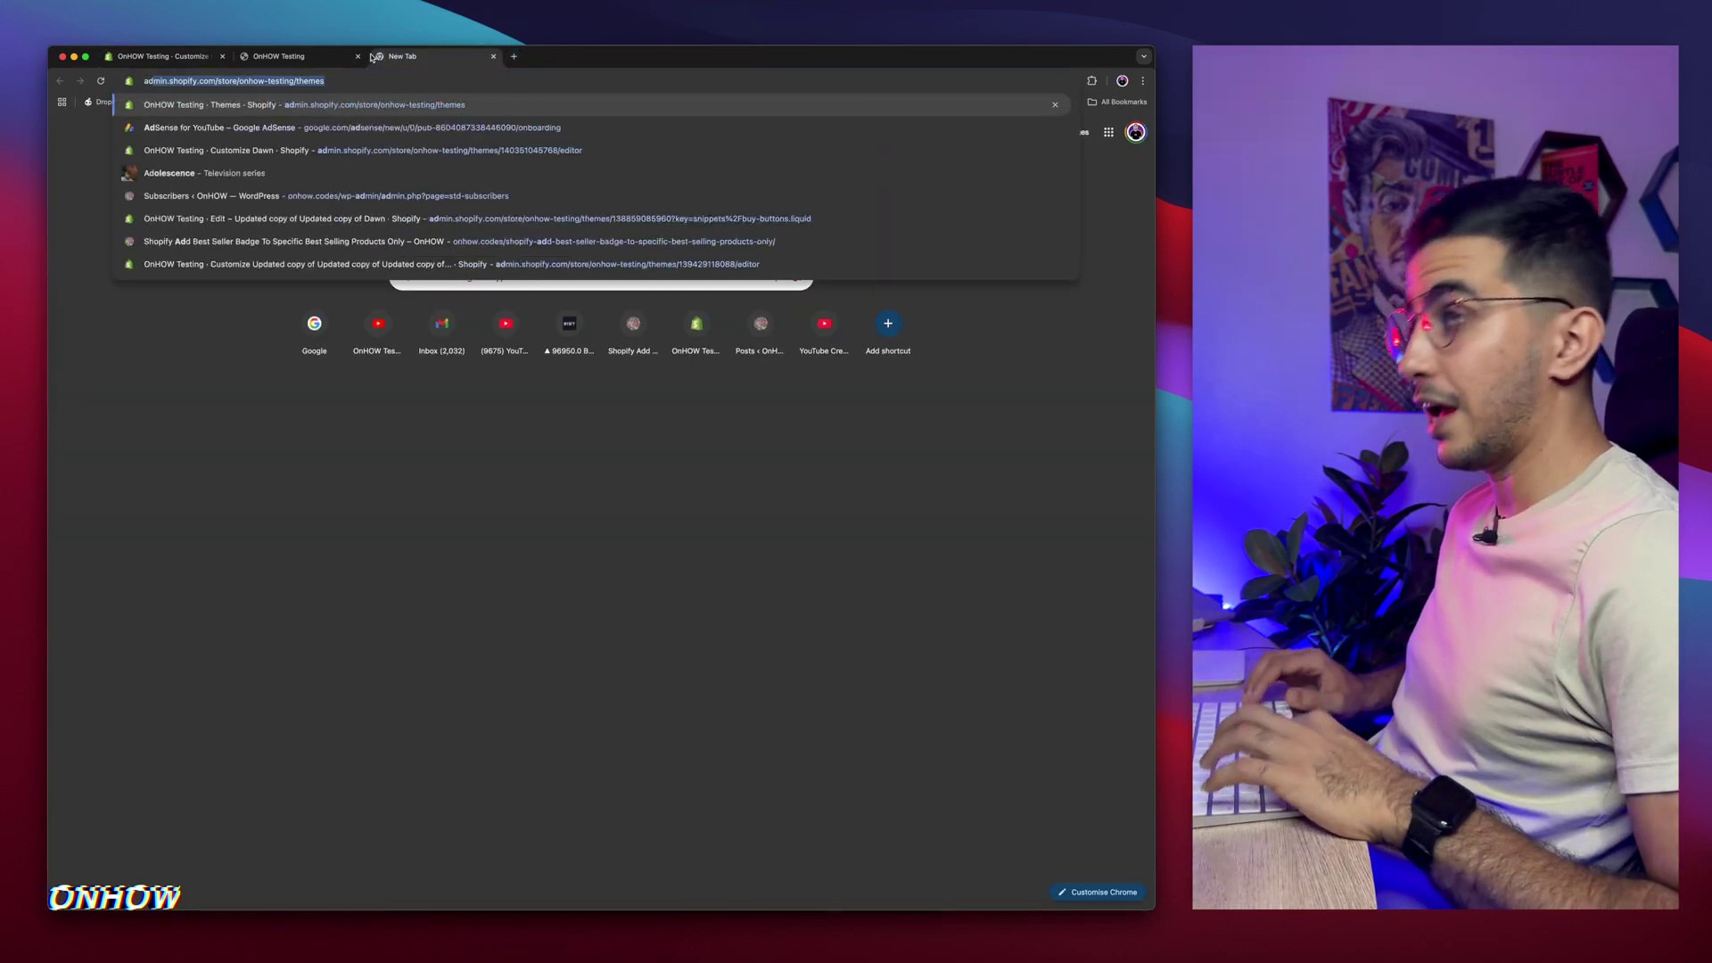
pyautogui.press('Return')
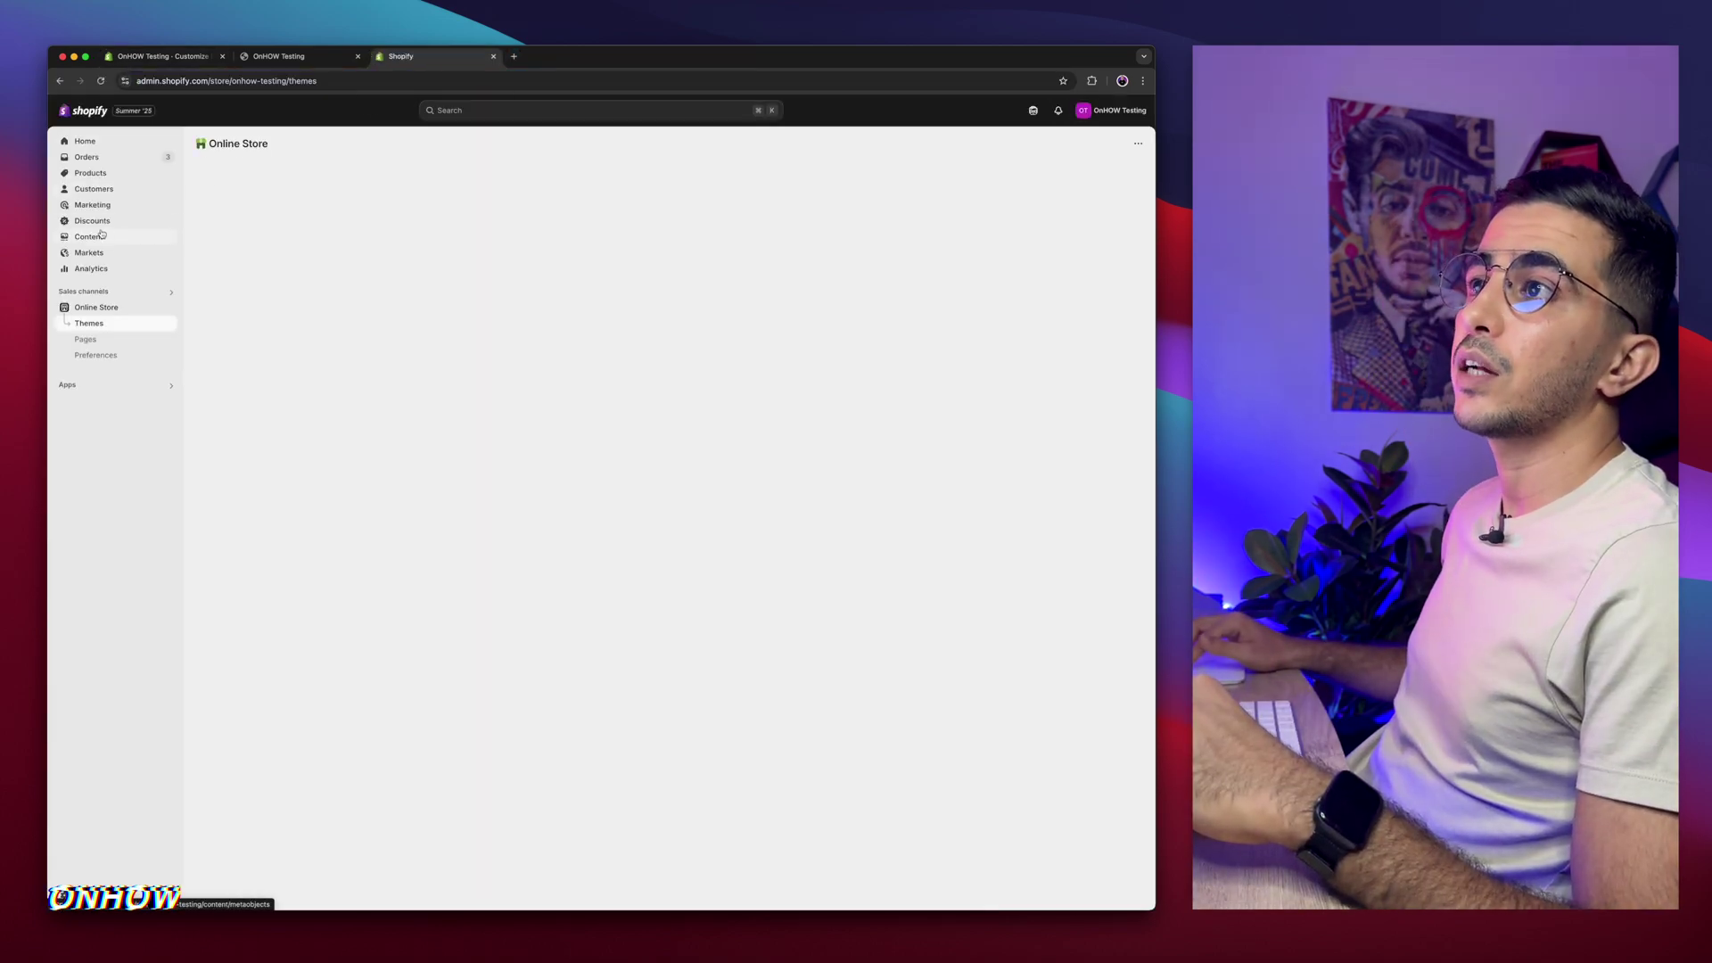
pyautogui.click(96, 237)
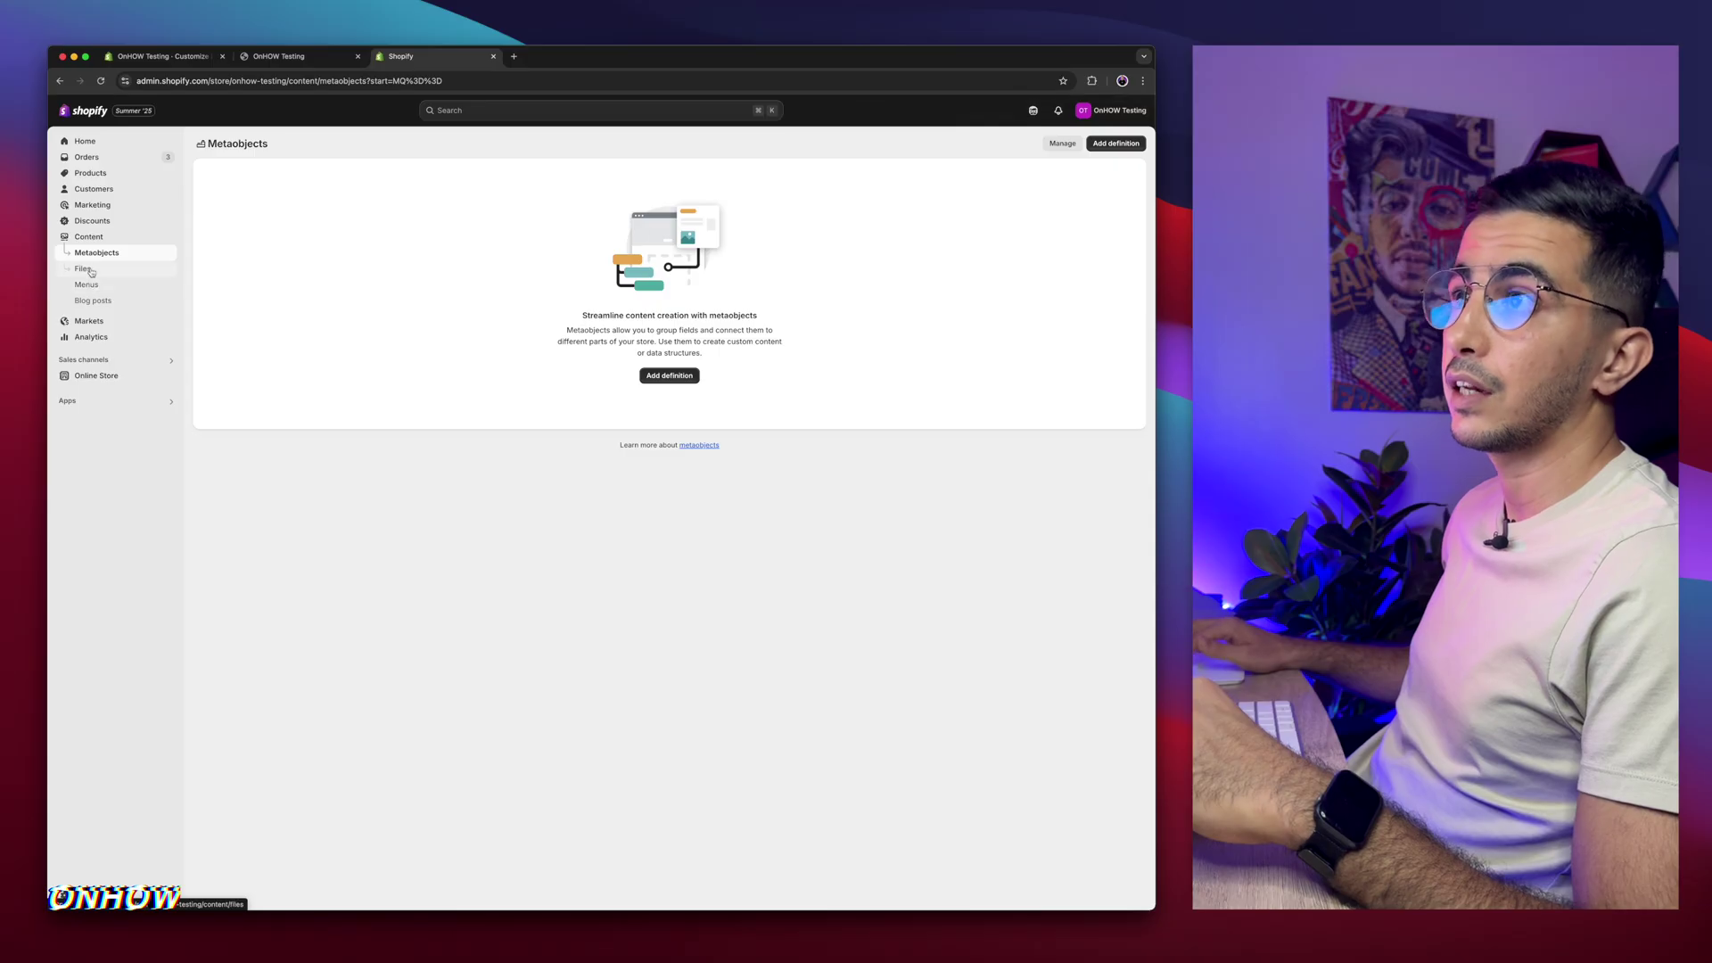
pyautogui.click(84, 268)
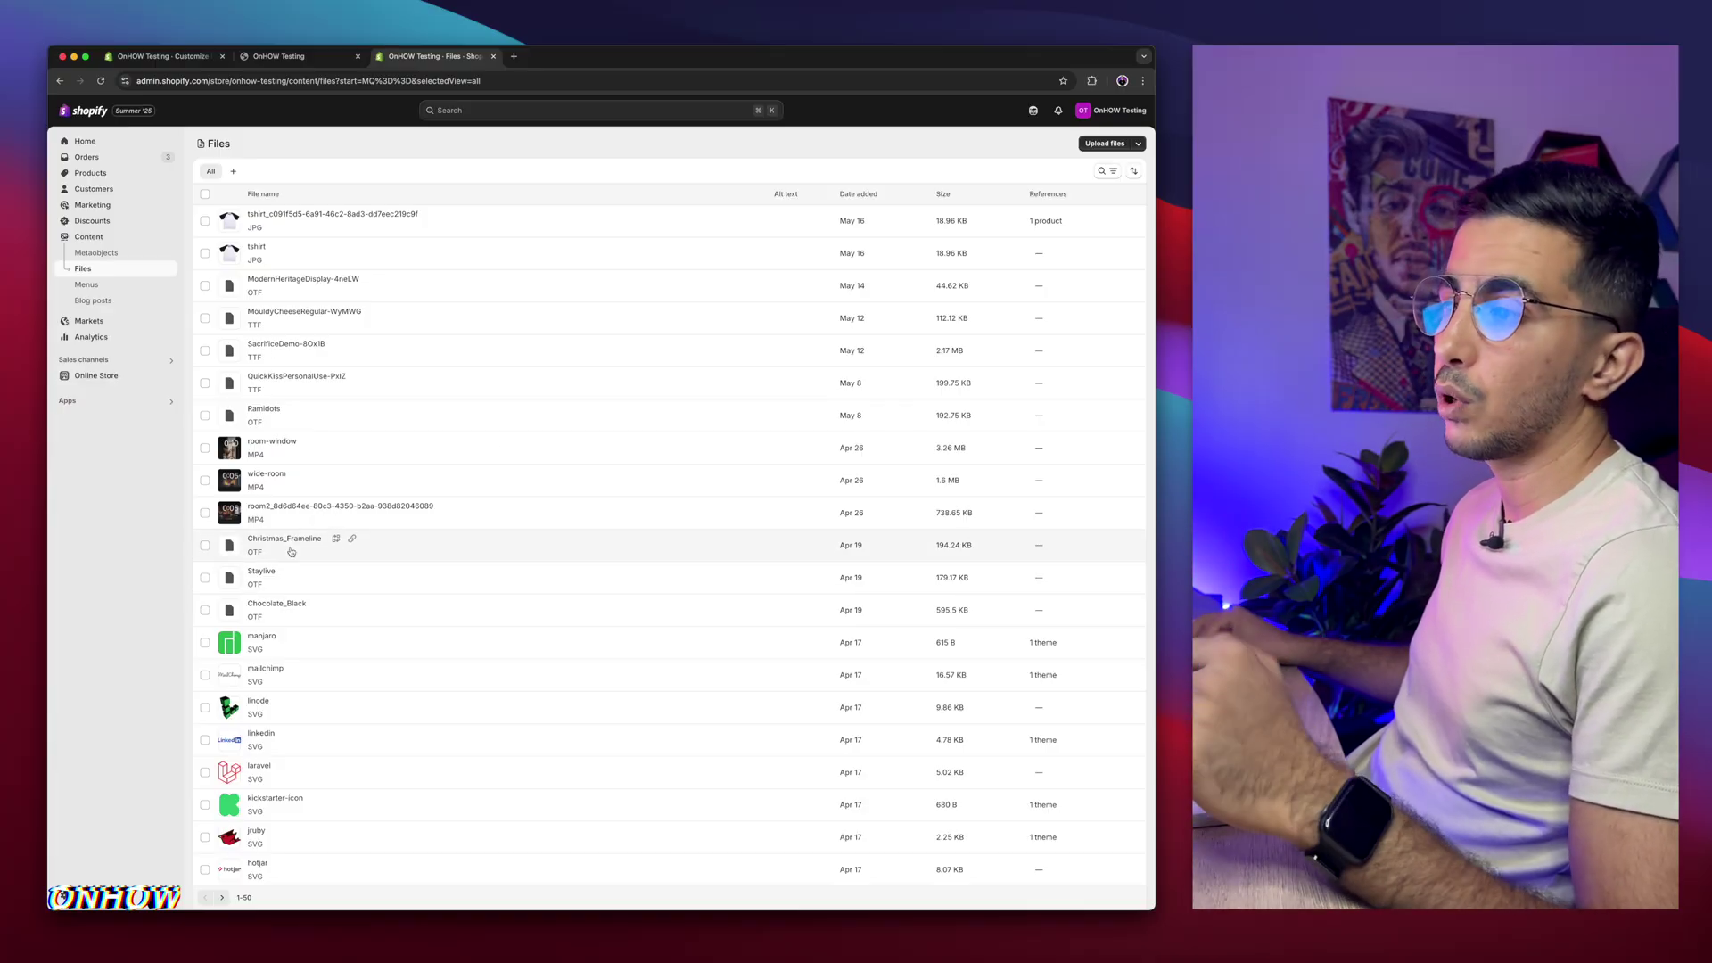
pyautogui.scroll(5, 292, 552)
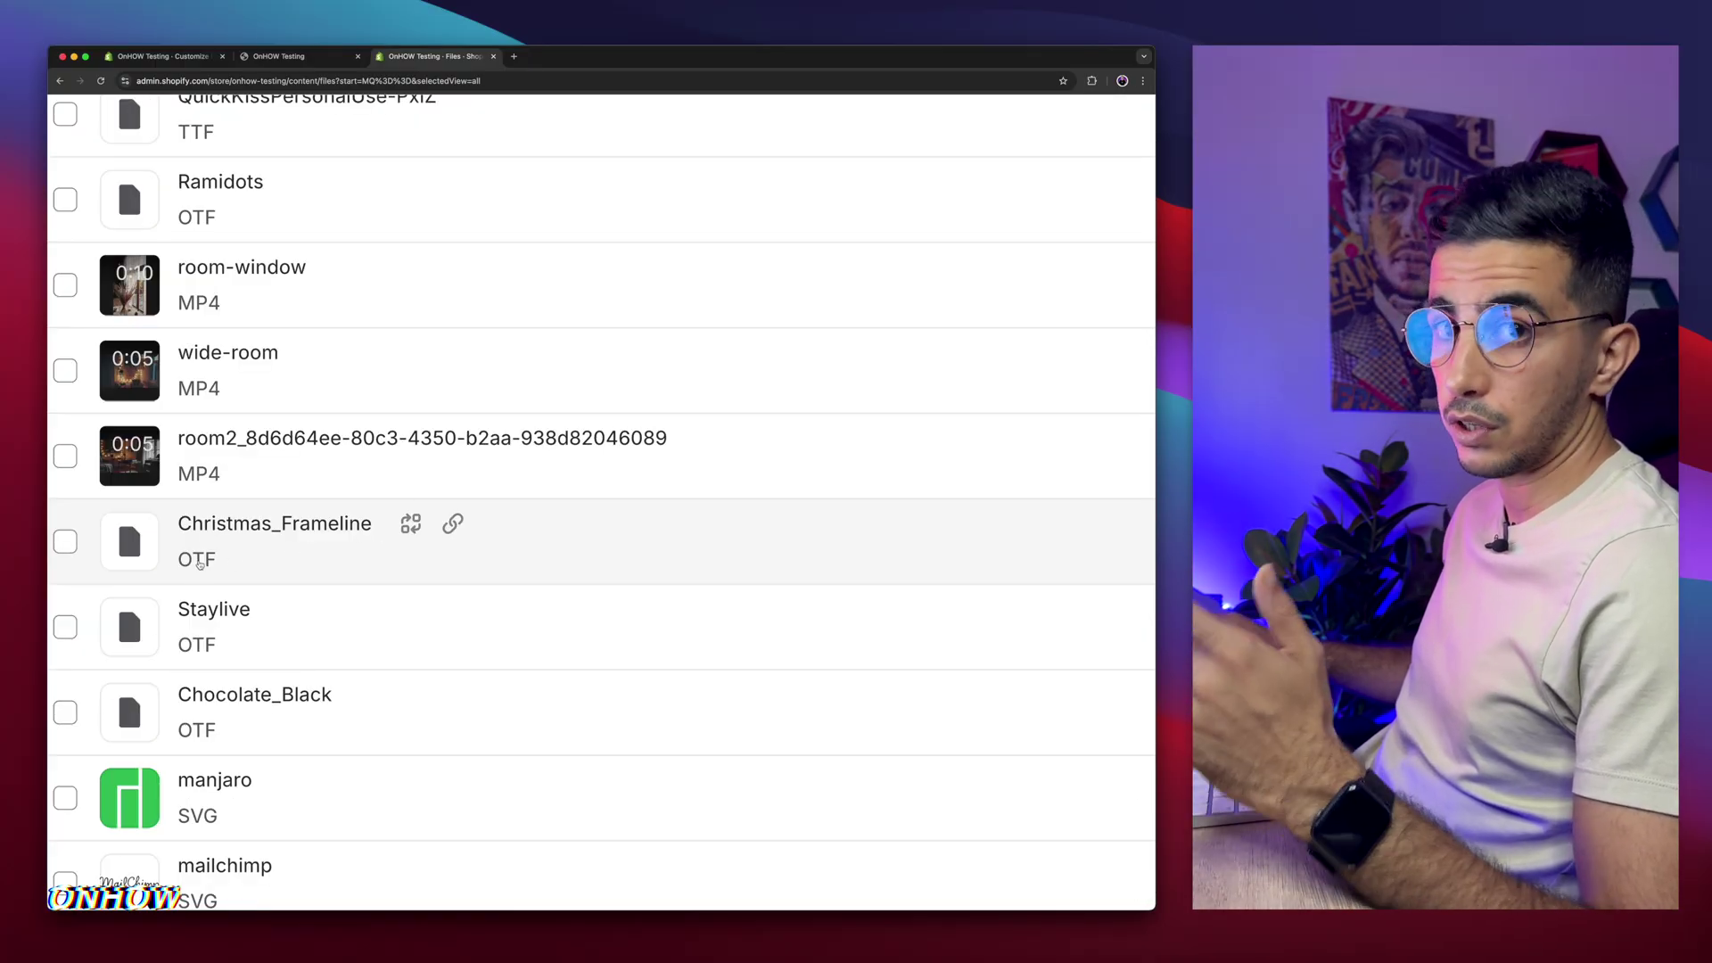
pyautogui.click(448, 524)
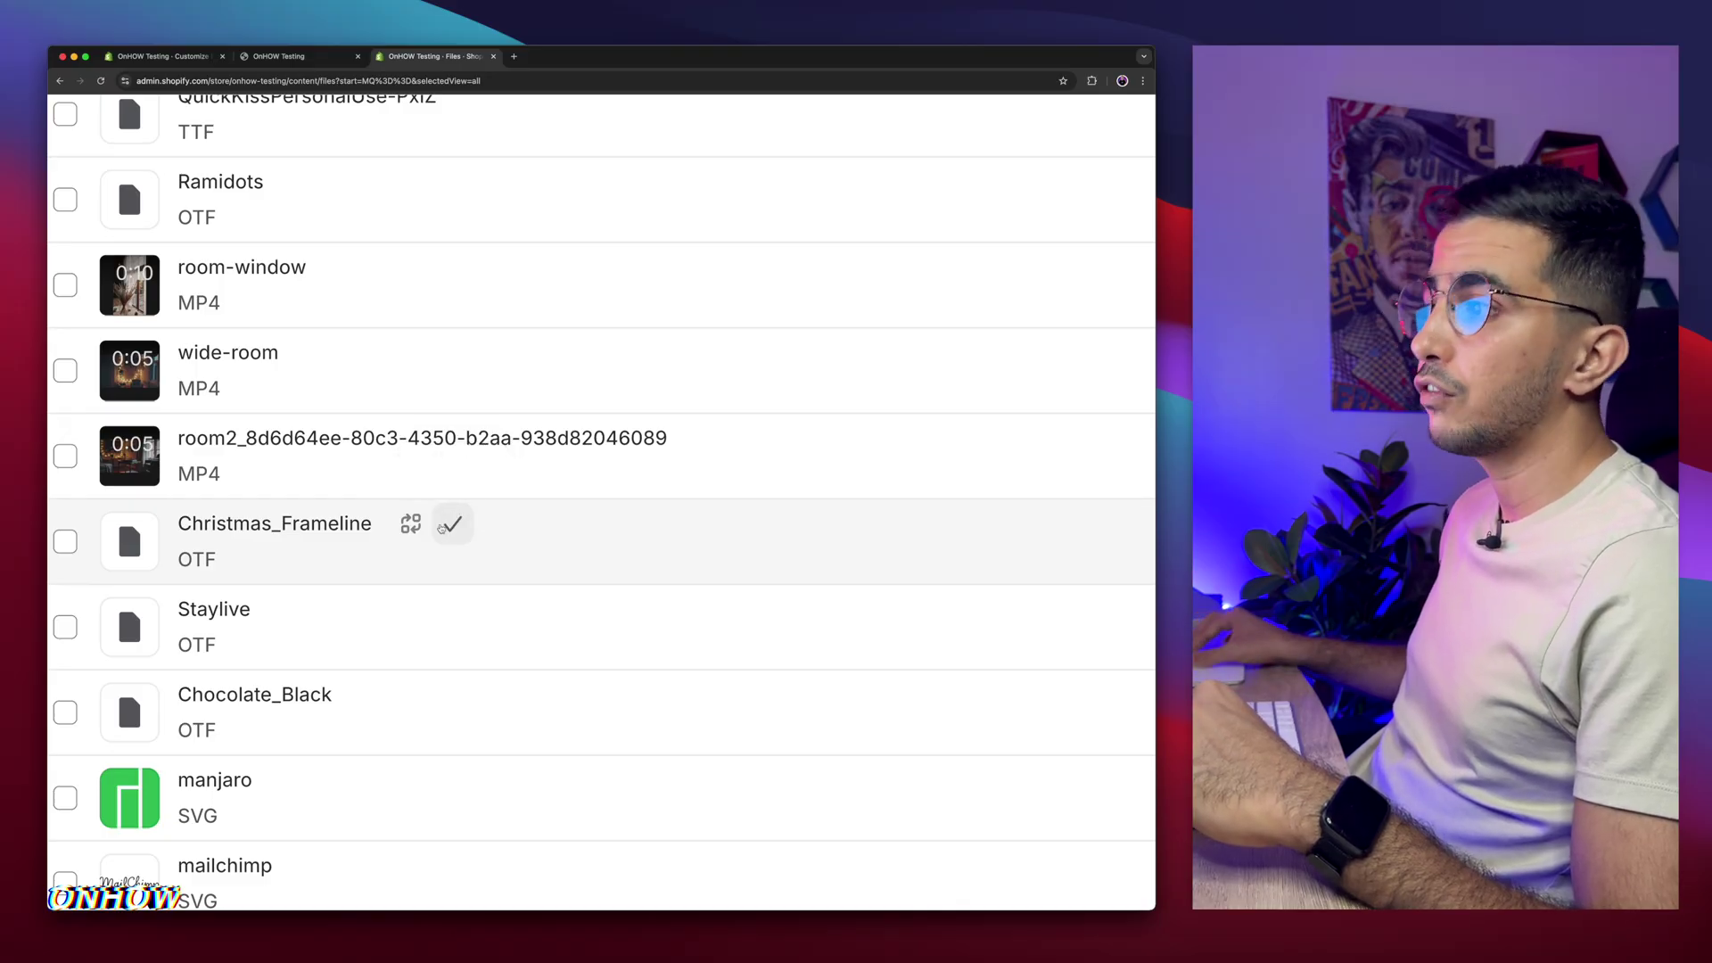
pyautogui.scroll(-5, 448, 524)
# Paste the Christmas_Frameline font link into the heading's Custom font URL field
pyautogui.click(178, 56)
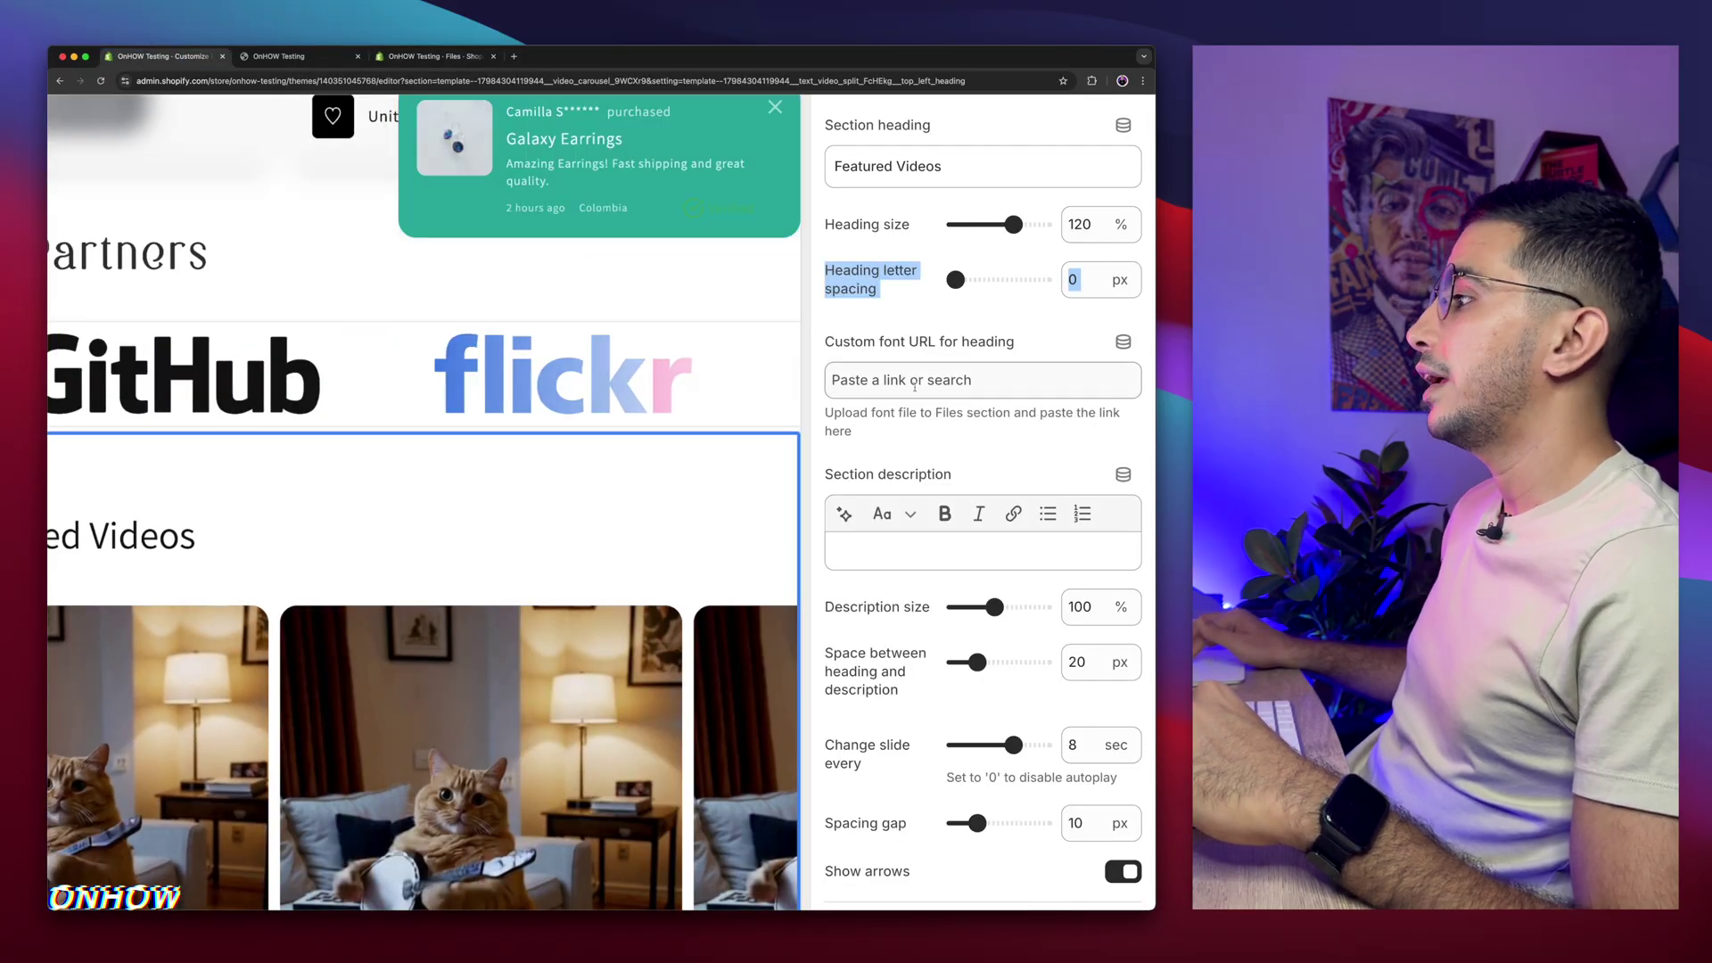
pyautogui.click(916, 380)
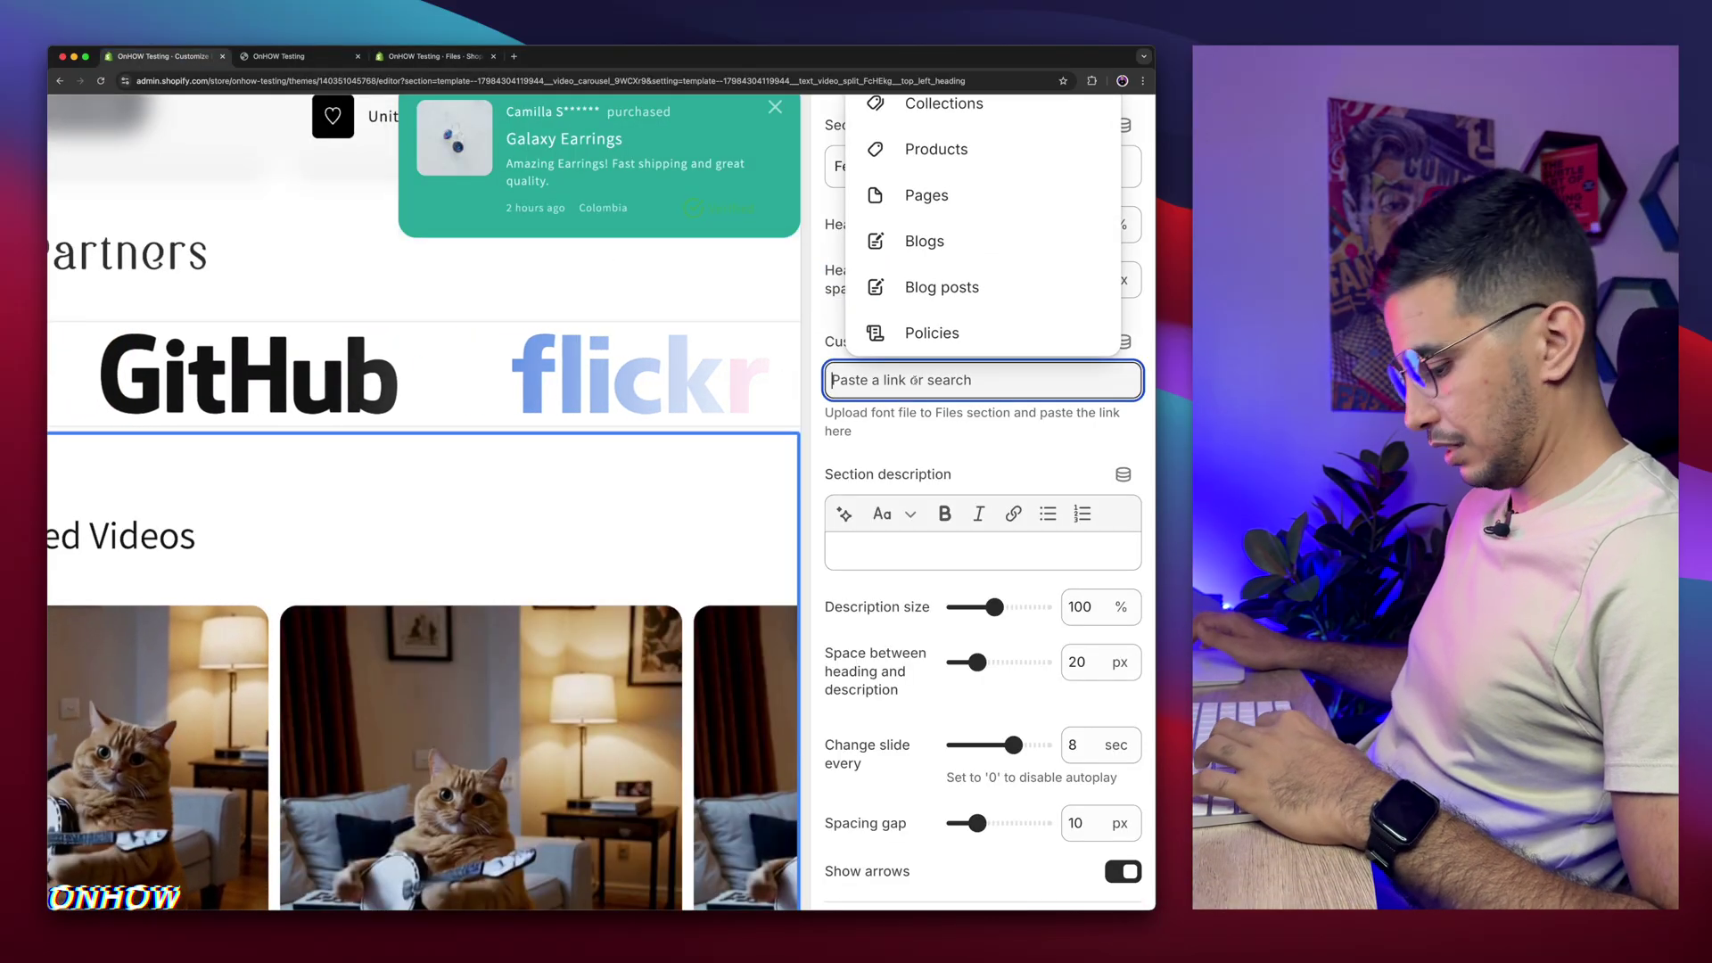
pyautogui.press('super+v')
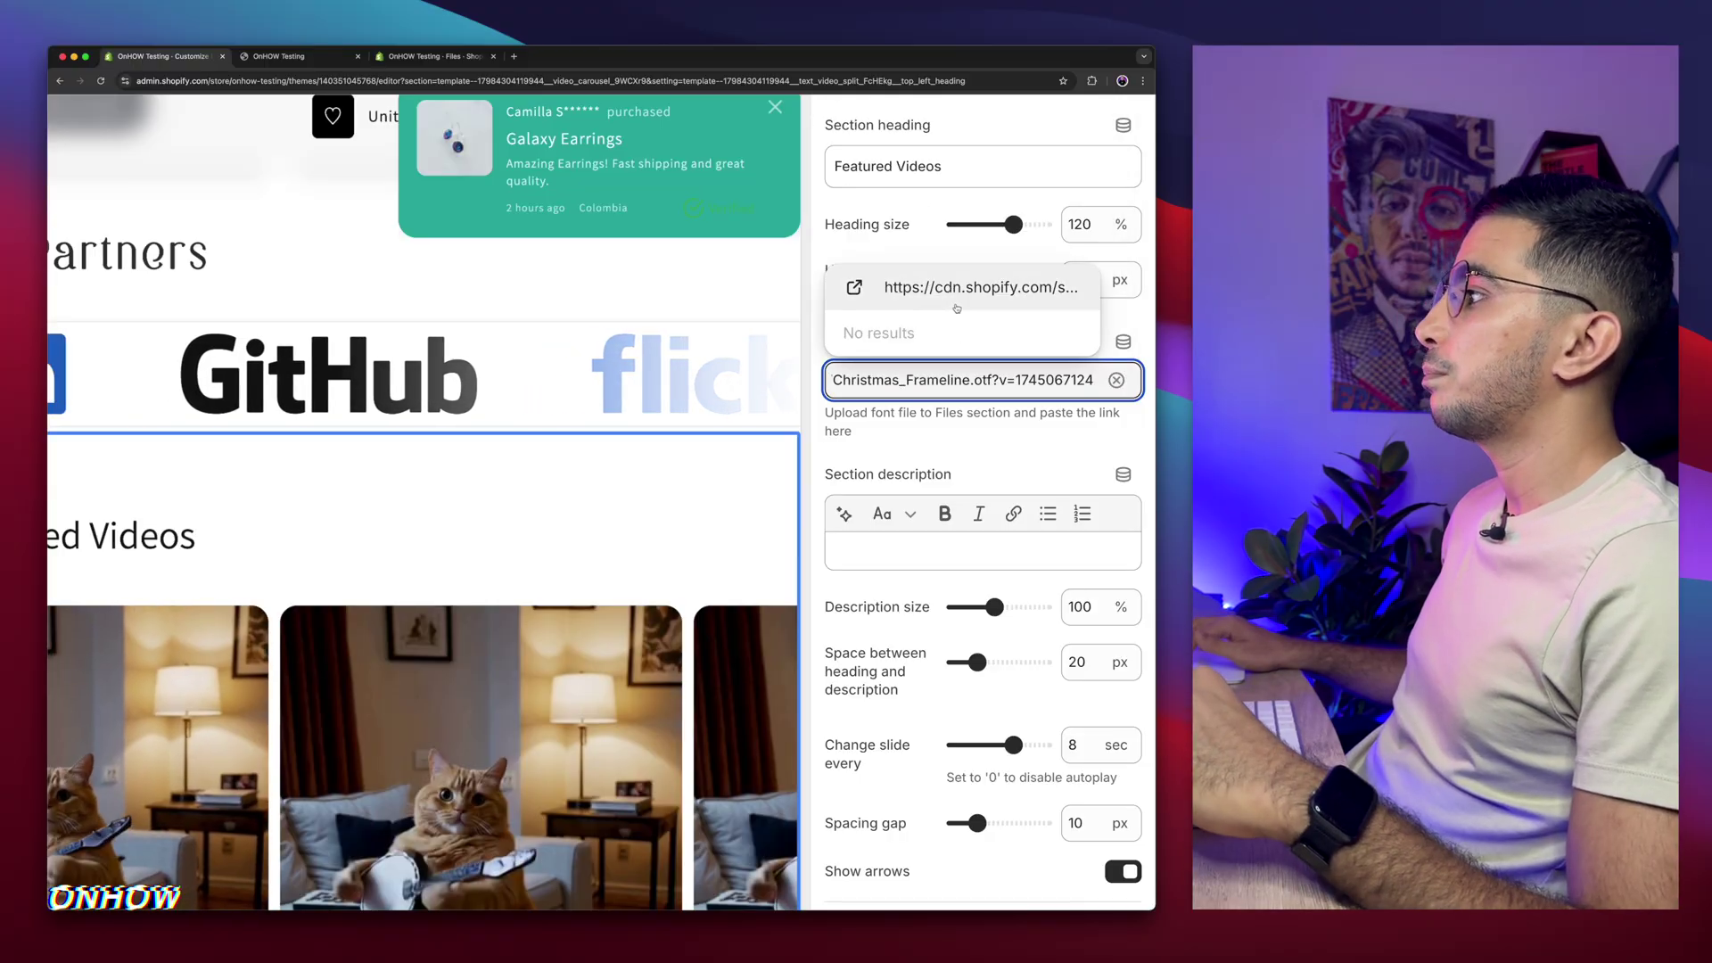
pyautogui.press('Return')
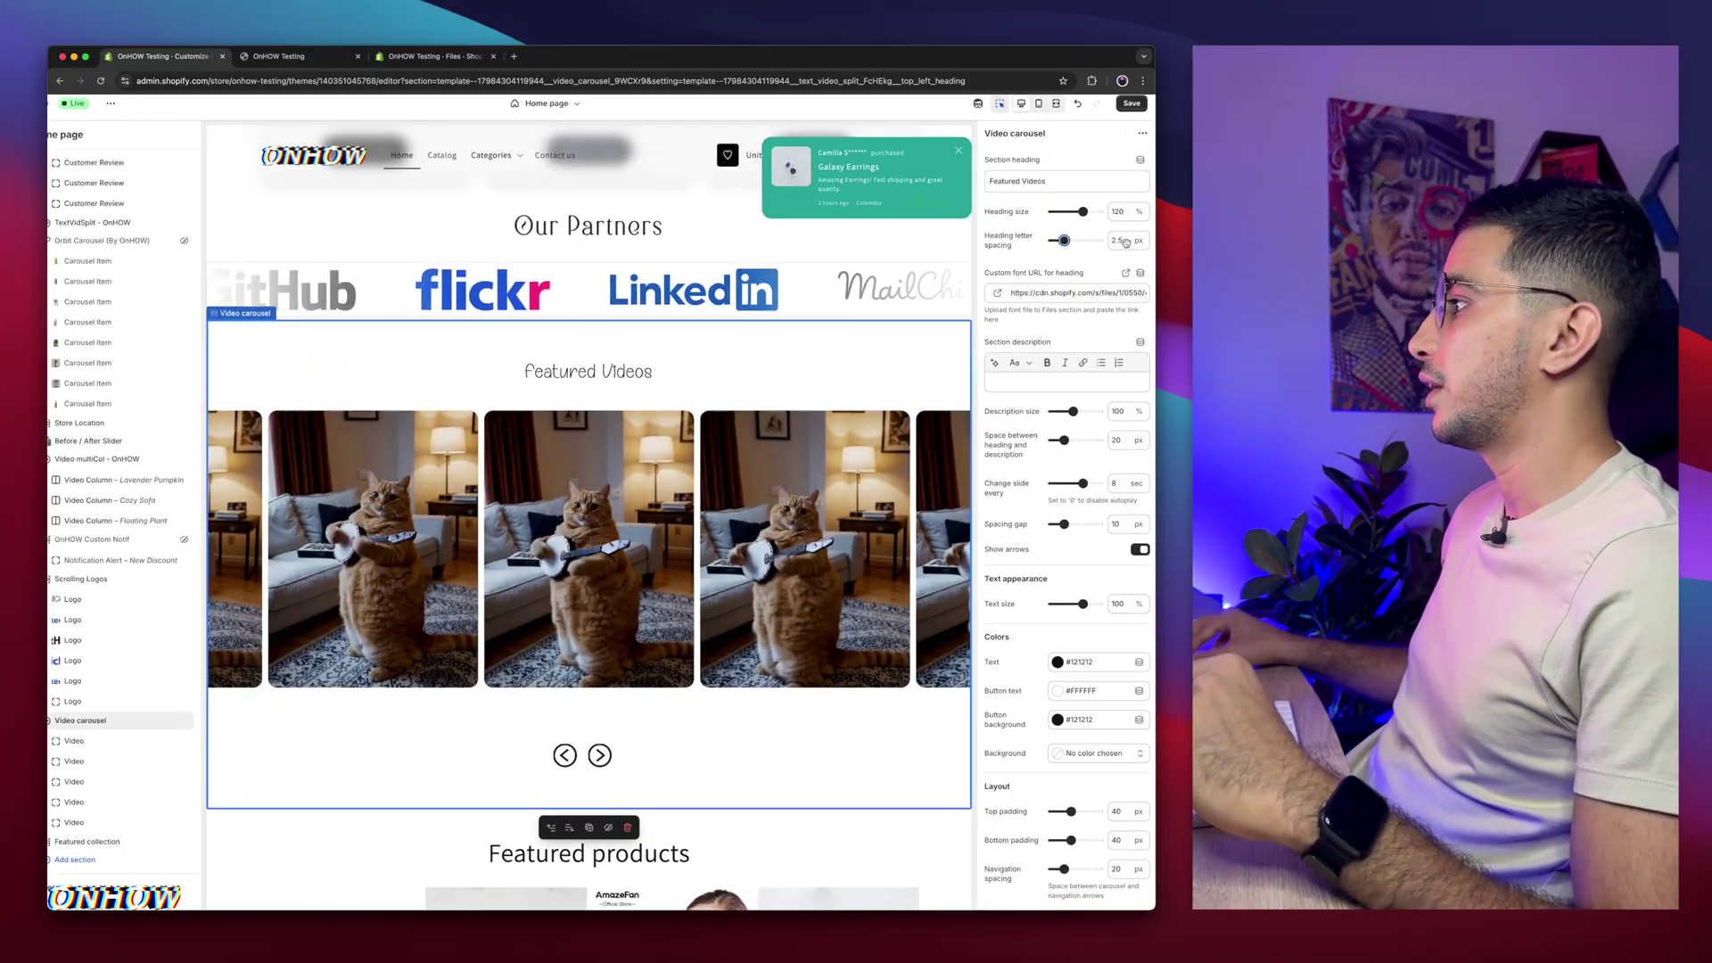
pyautogui.press('super+equal')
pyautogui.click(999, 420)
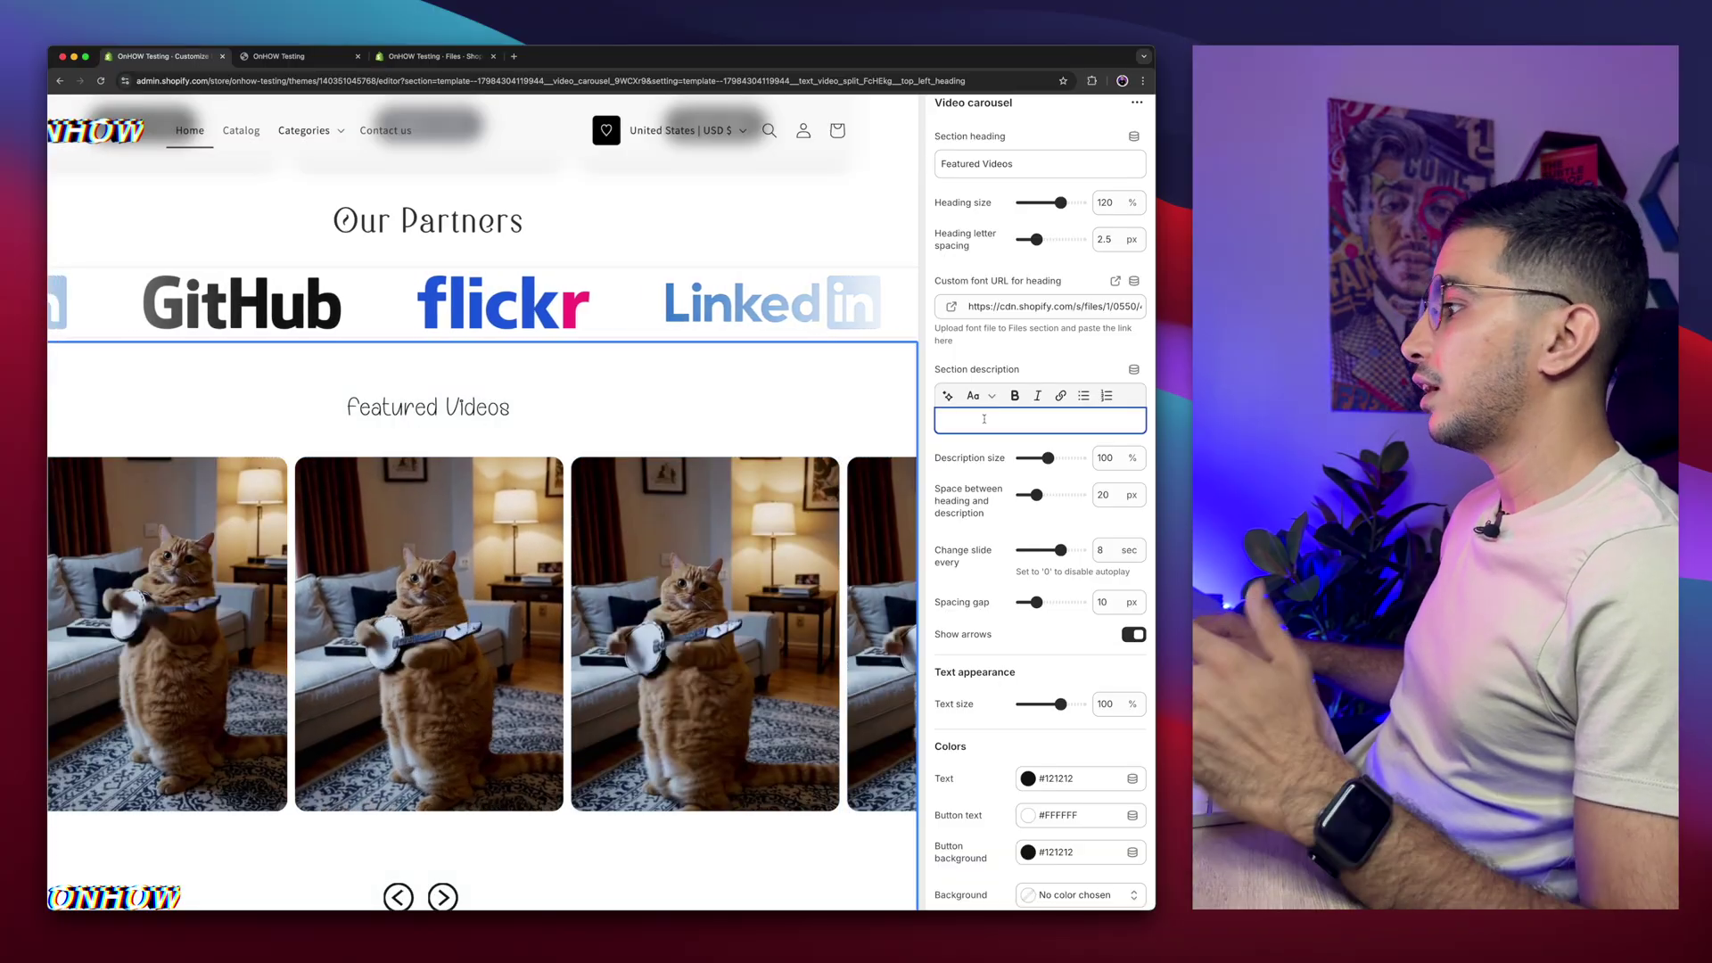
# Add description 'Description for video carousel' at 105% size, with a 15 px gap below the heading
pyautogui.write('Descriptio')
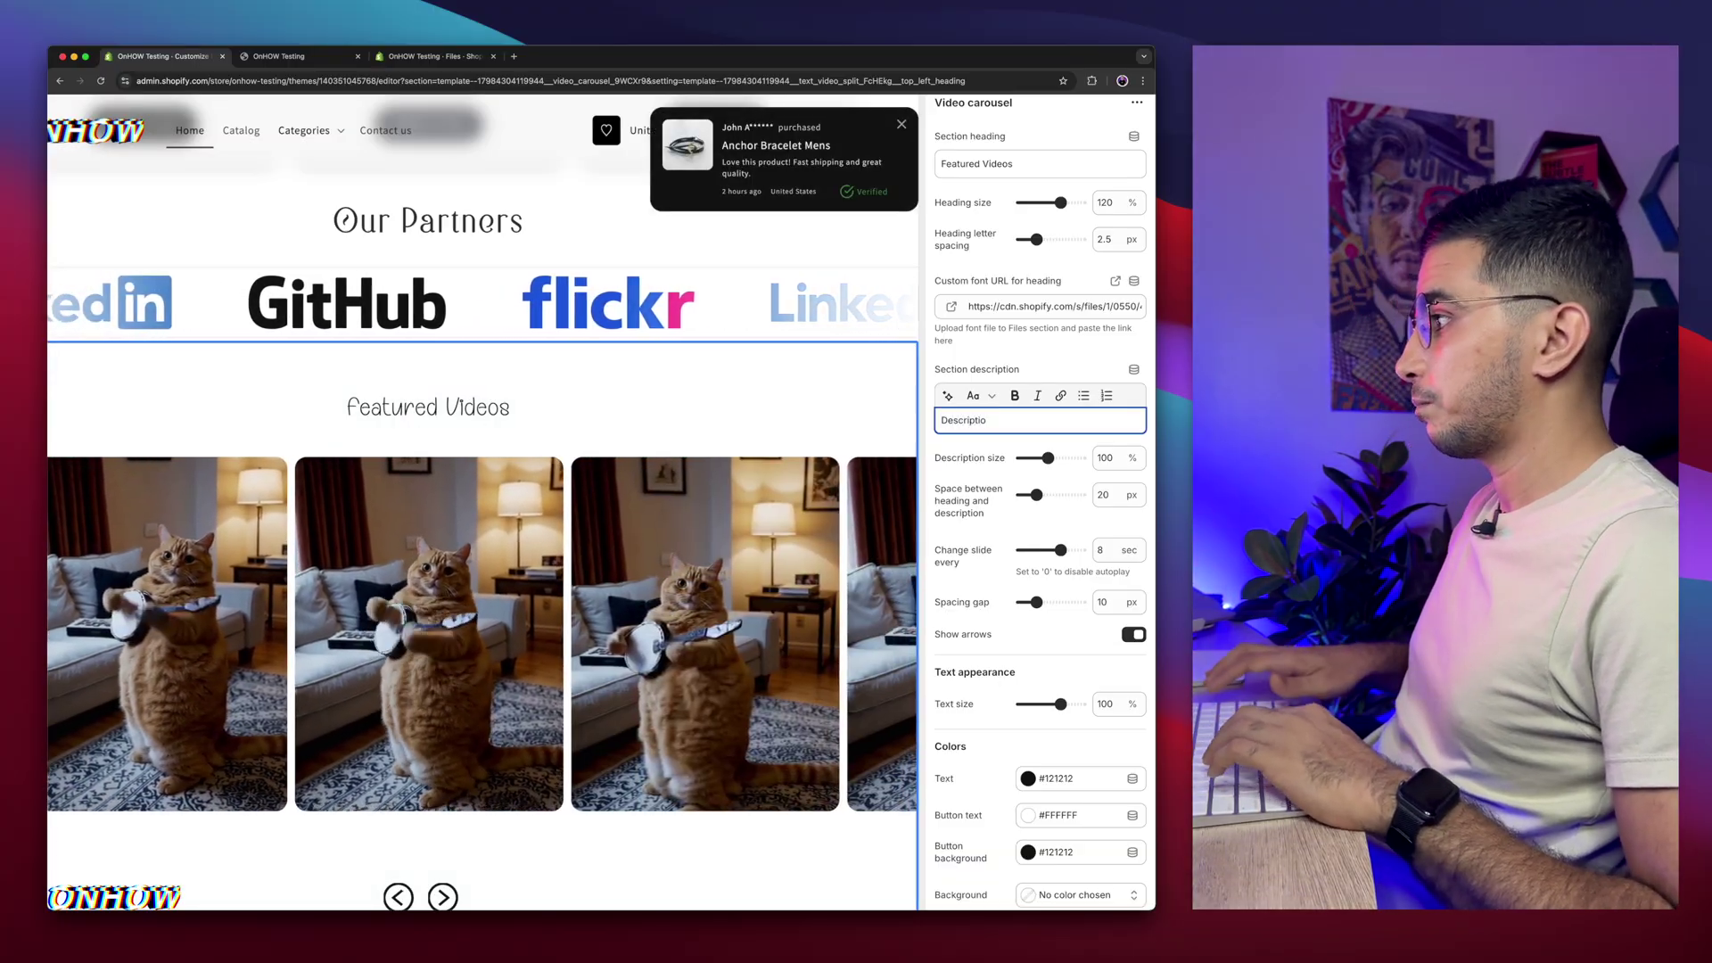
pyautogui.write('n for v')
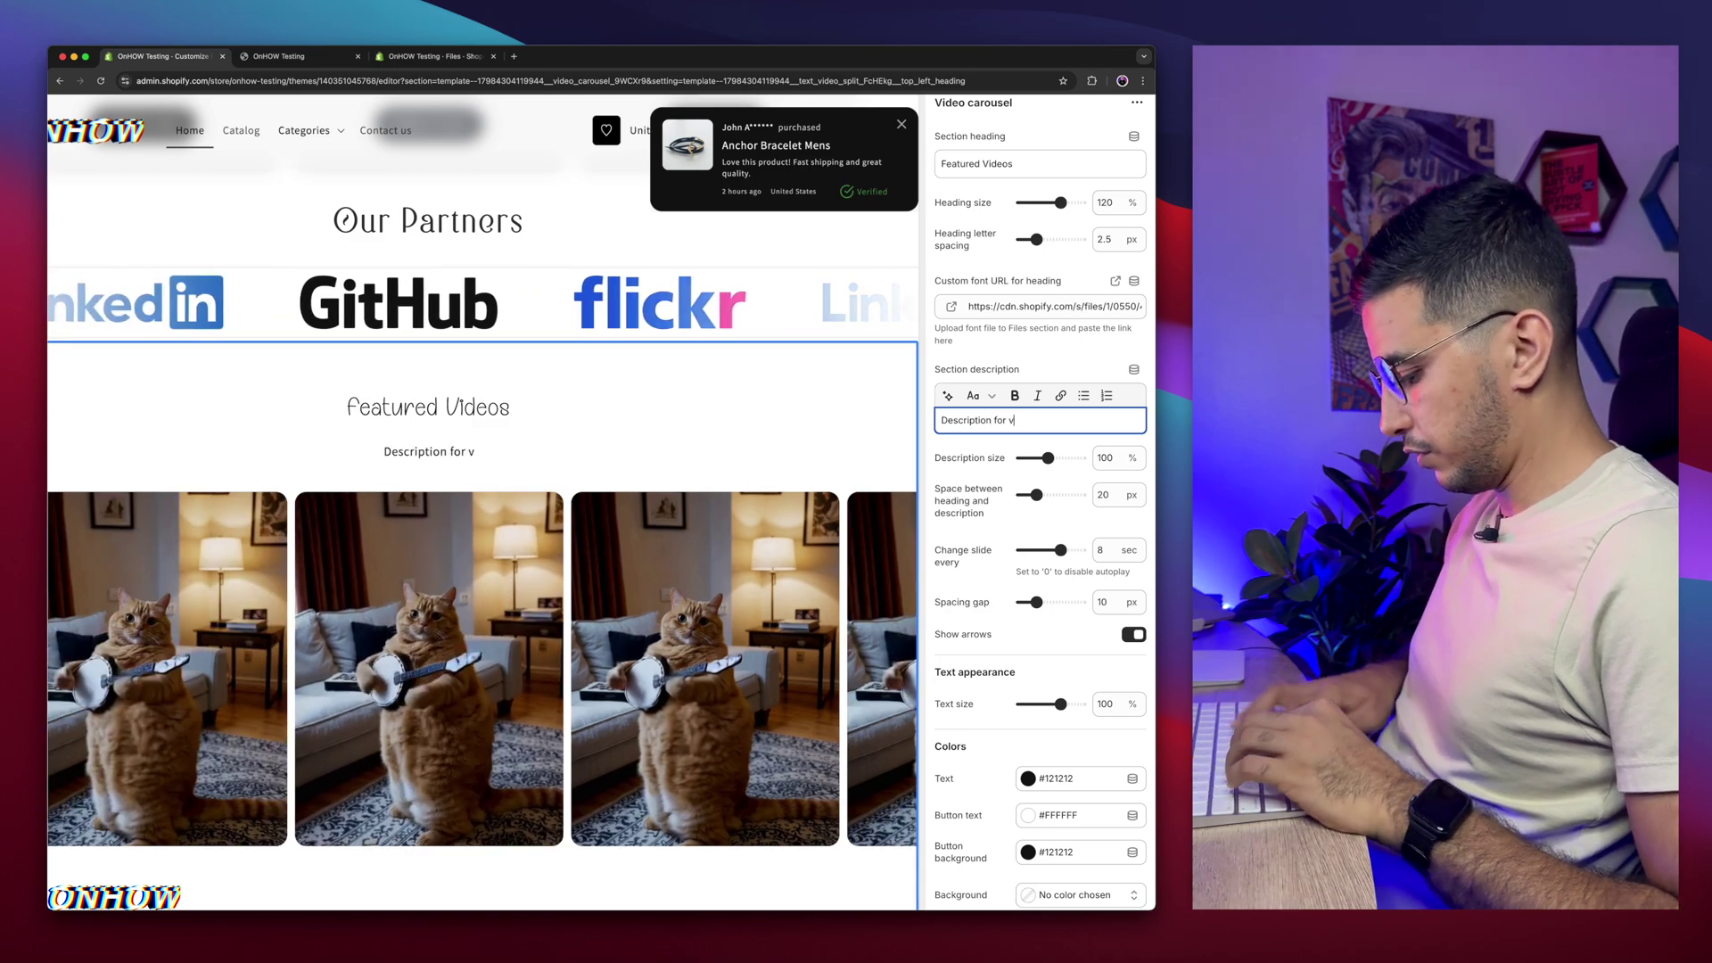
pyautogui.write('ideo carousel')
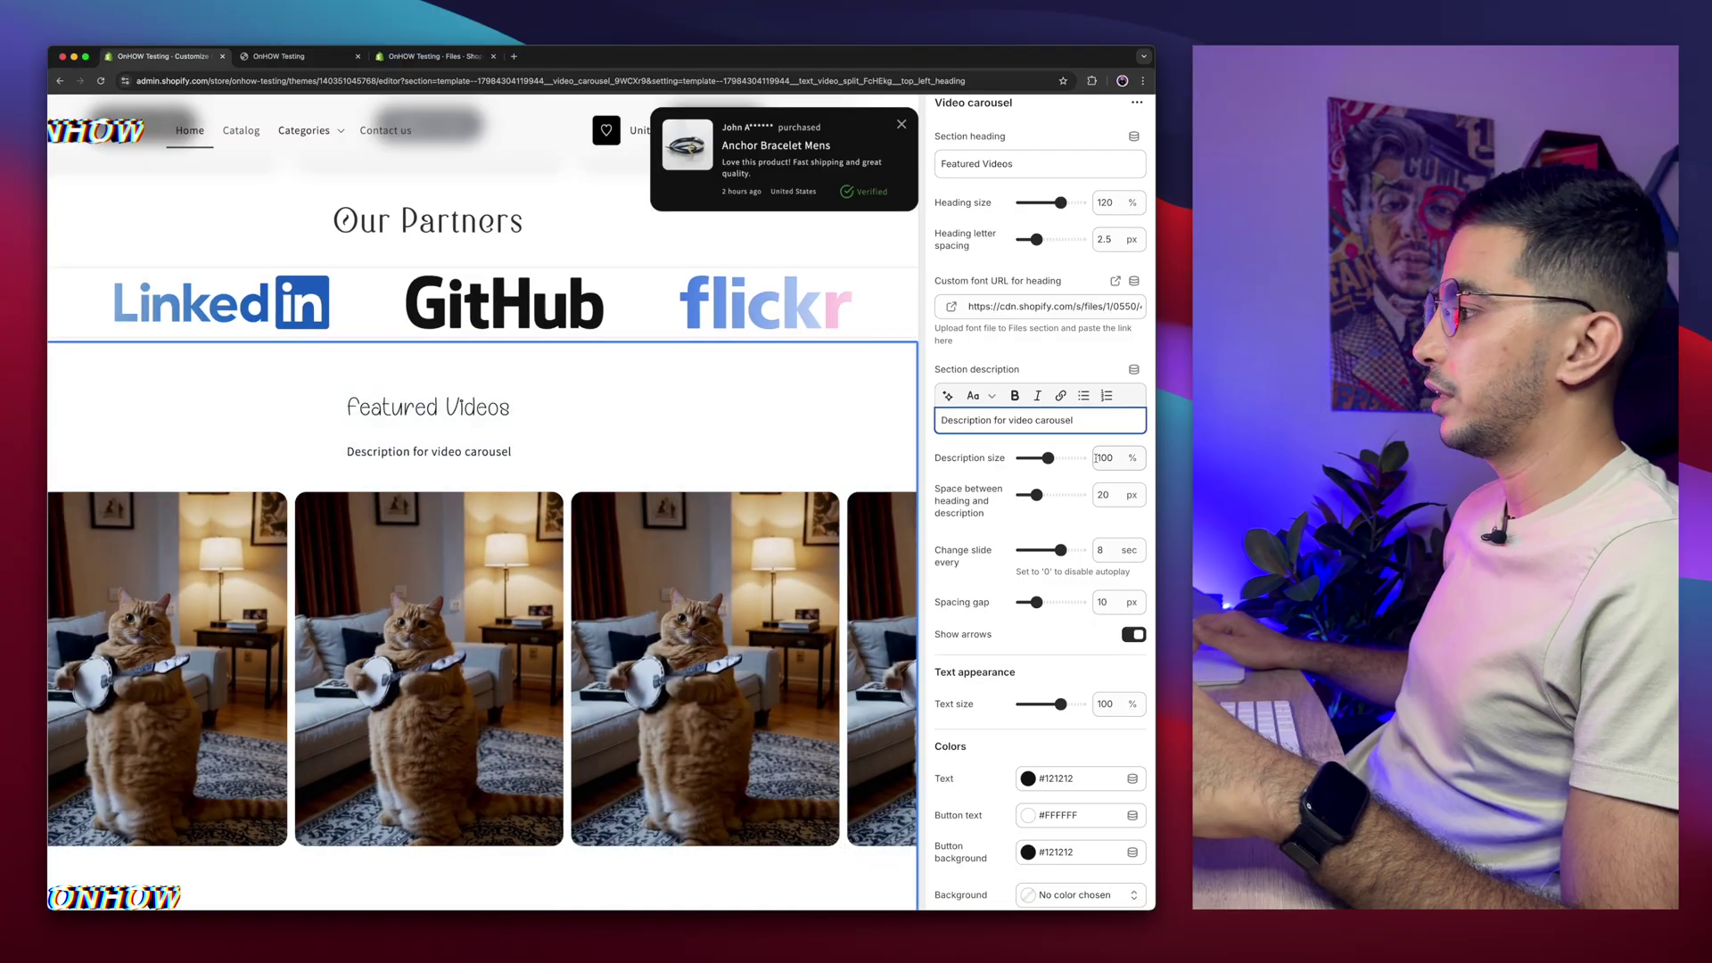
pyautogui.scroll(-1, 1048, 419)
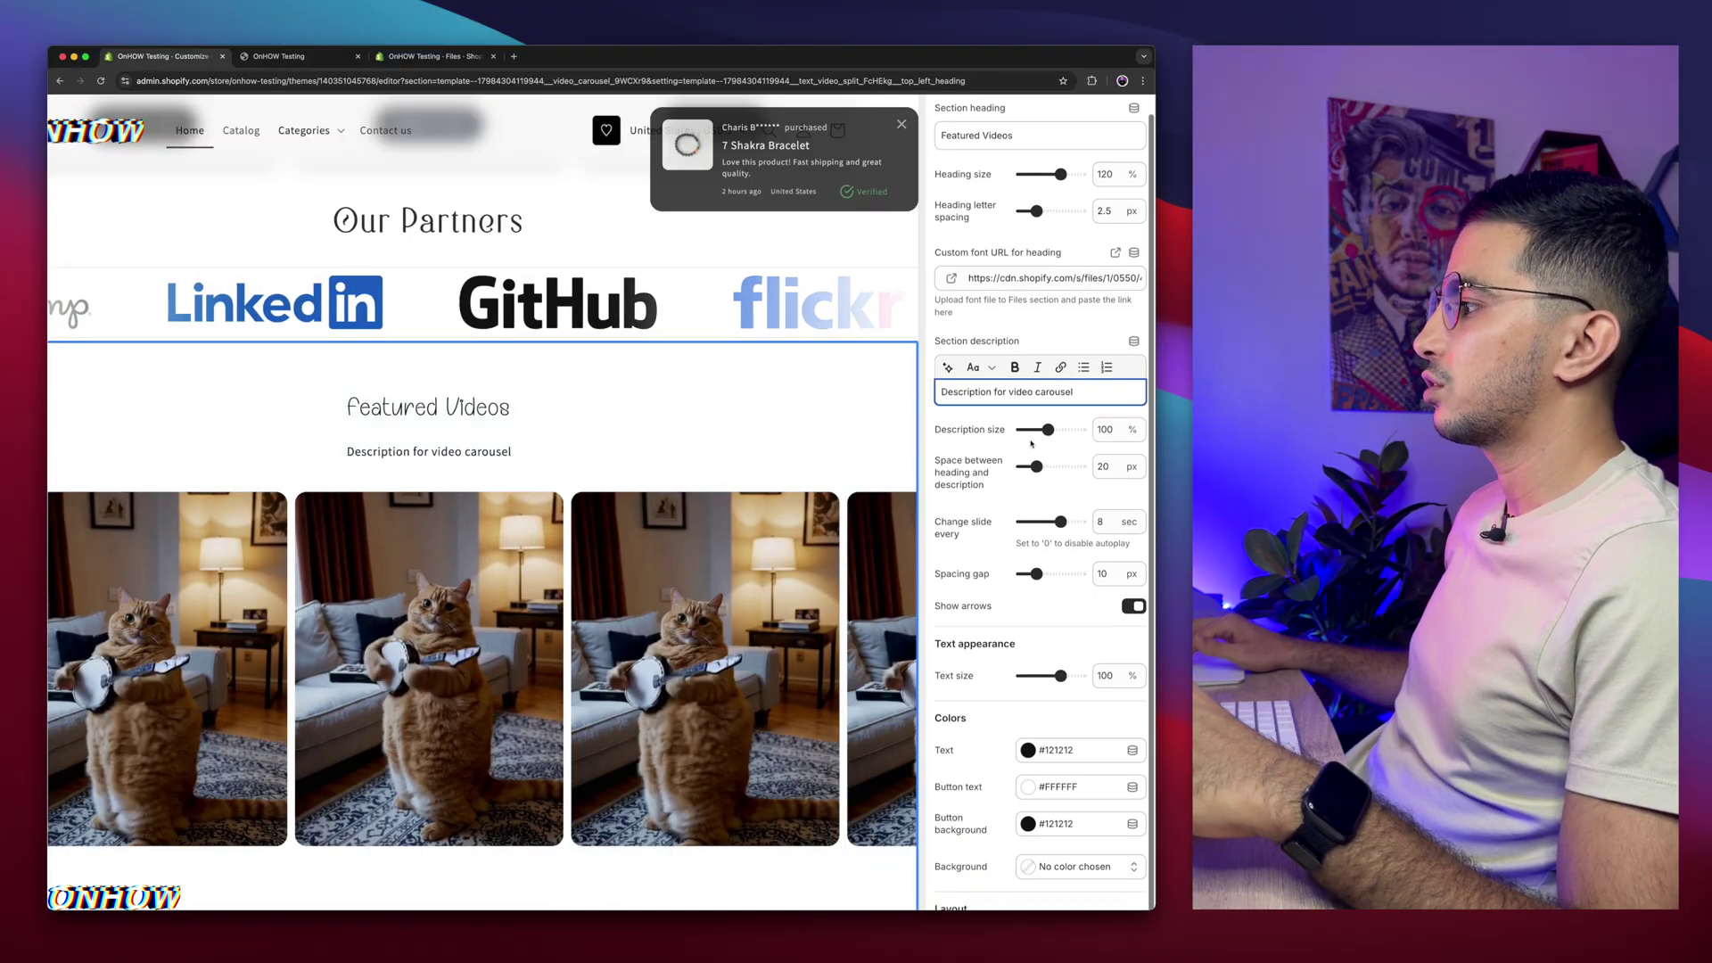
pyautogui.moveTo(1048, 429); pyautogui.dragTo(1051, 430)
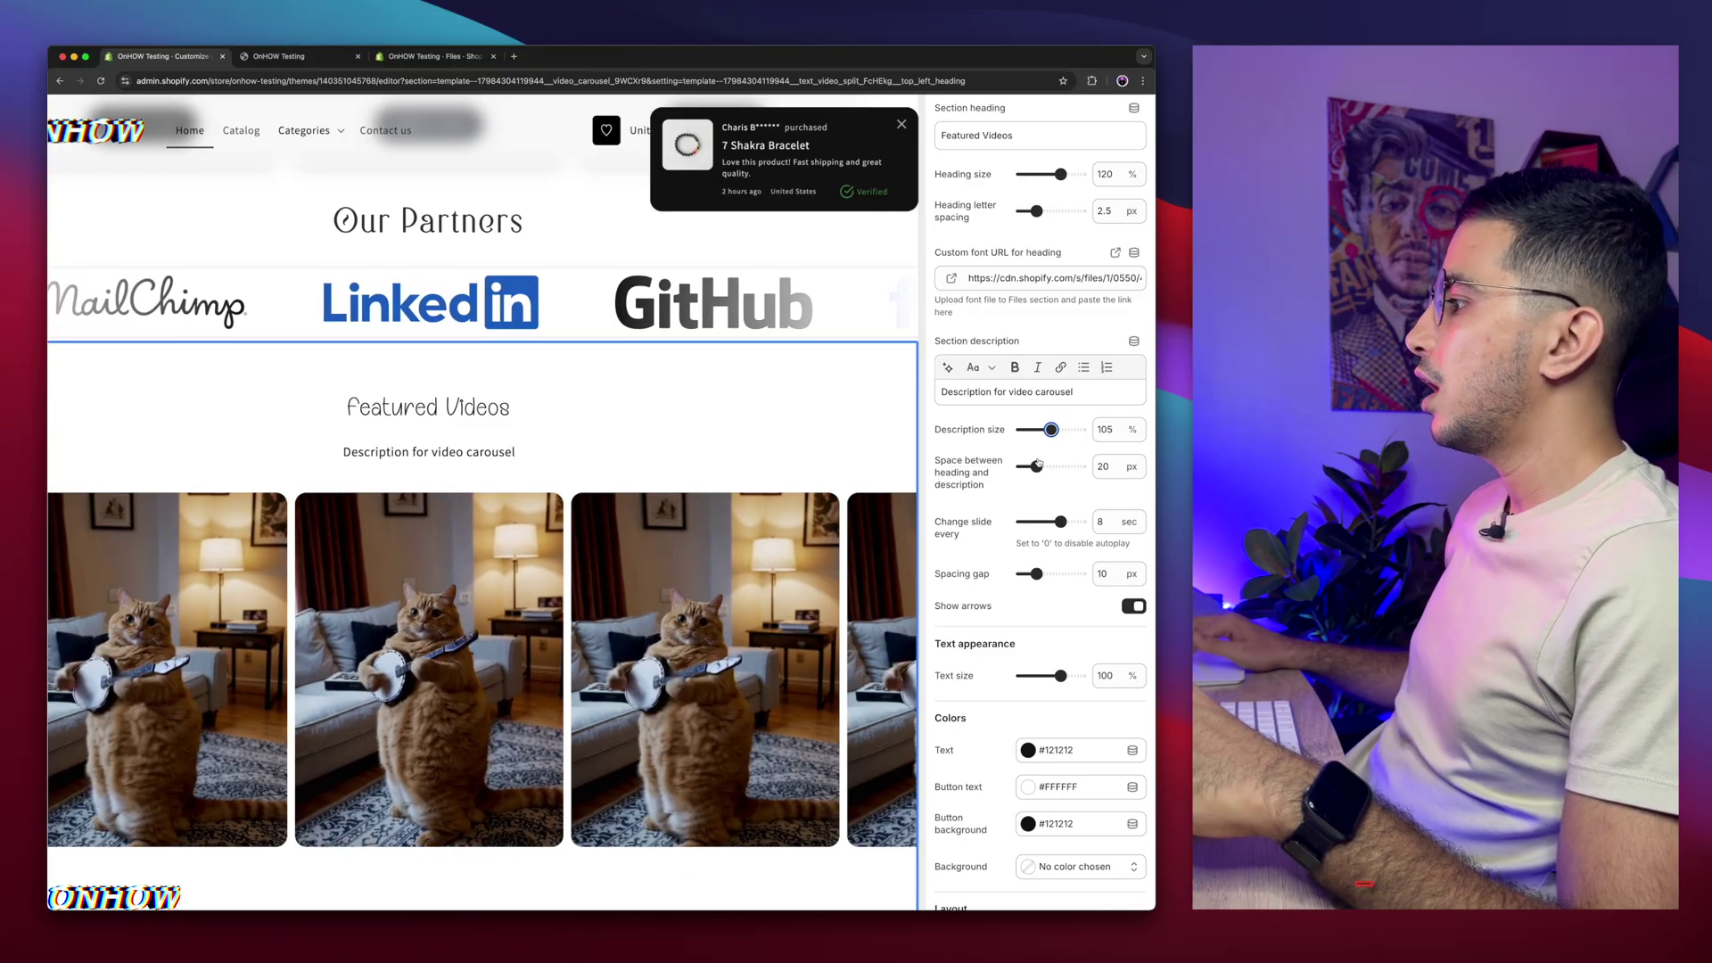
pyautogui.moveTo(933, 457); pyautogui.dragTo(978, 490)
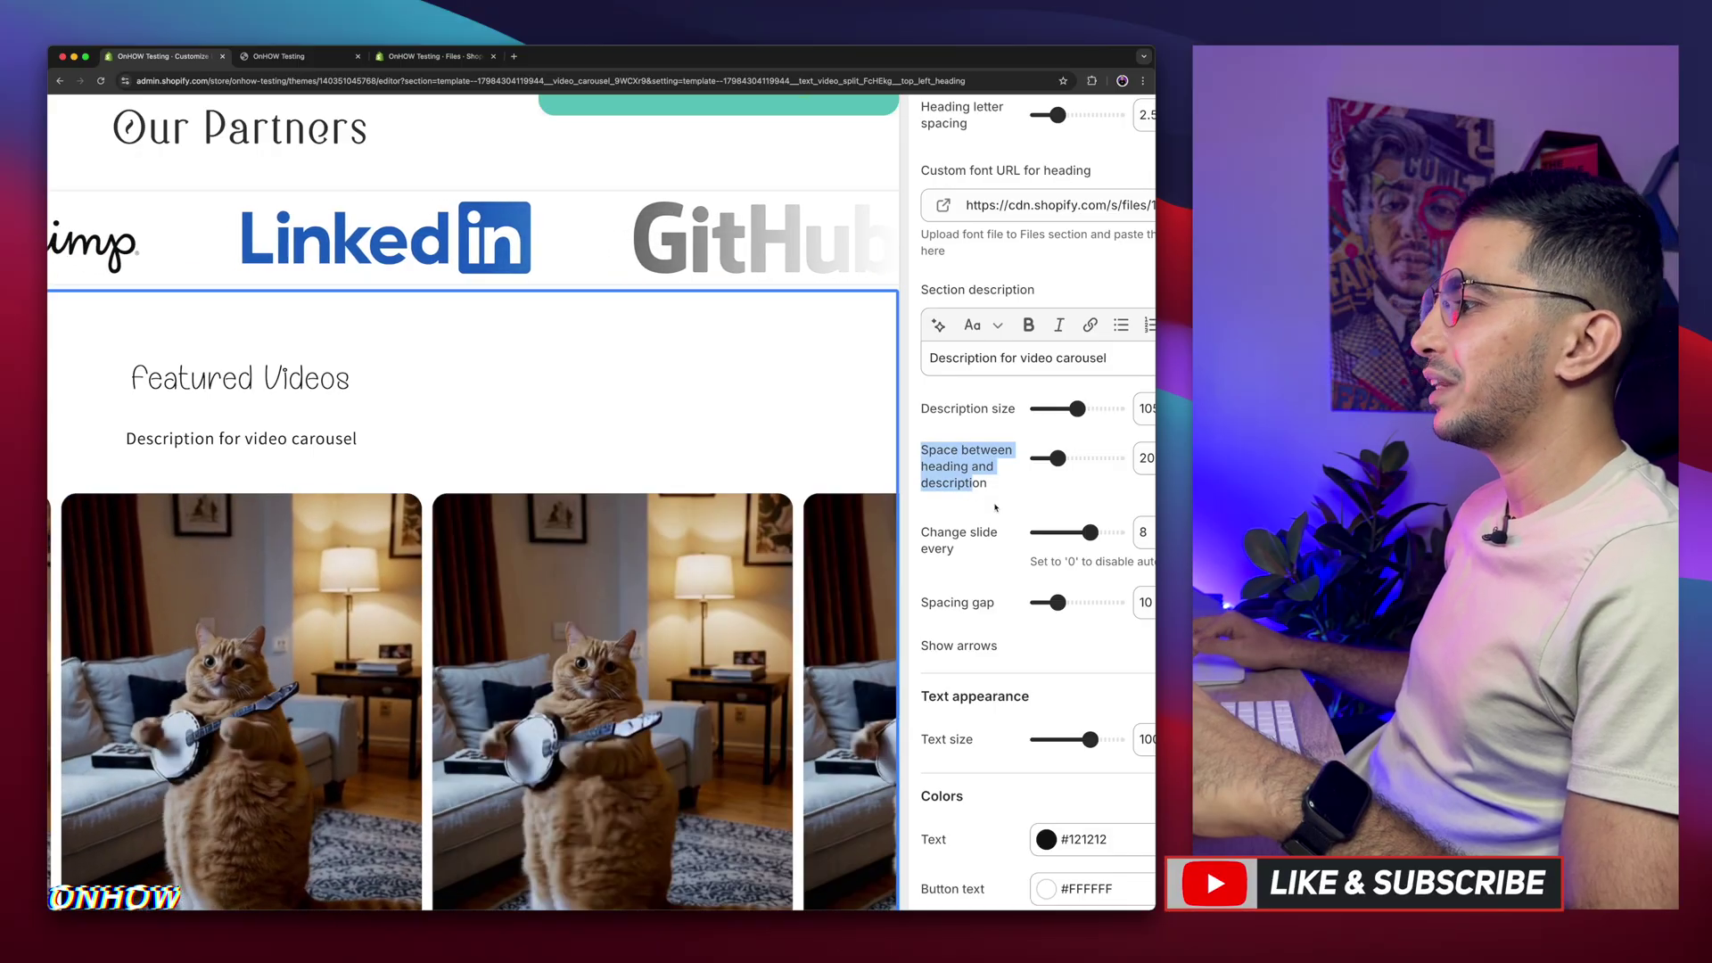
pyautogui.moveTo(995, 507); pyautogui.dragTo(1013, 525)
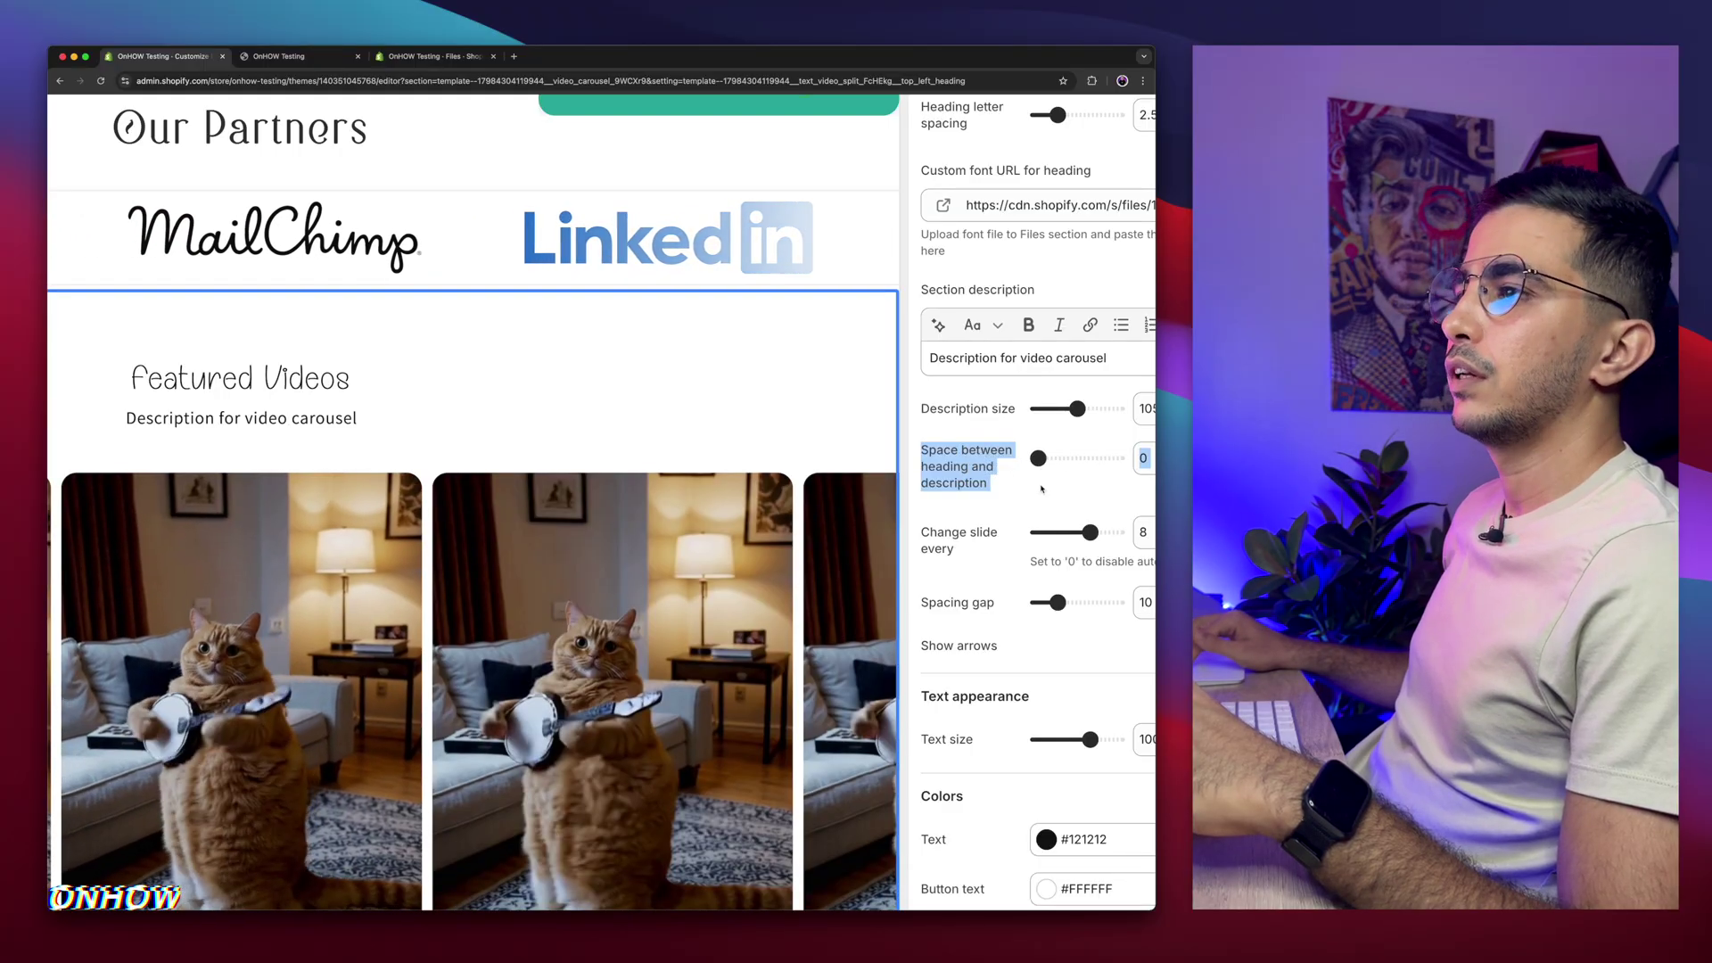
pyautogui.moveTo(1053, 460); pyautogui.dragTo(1034, 505)
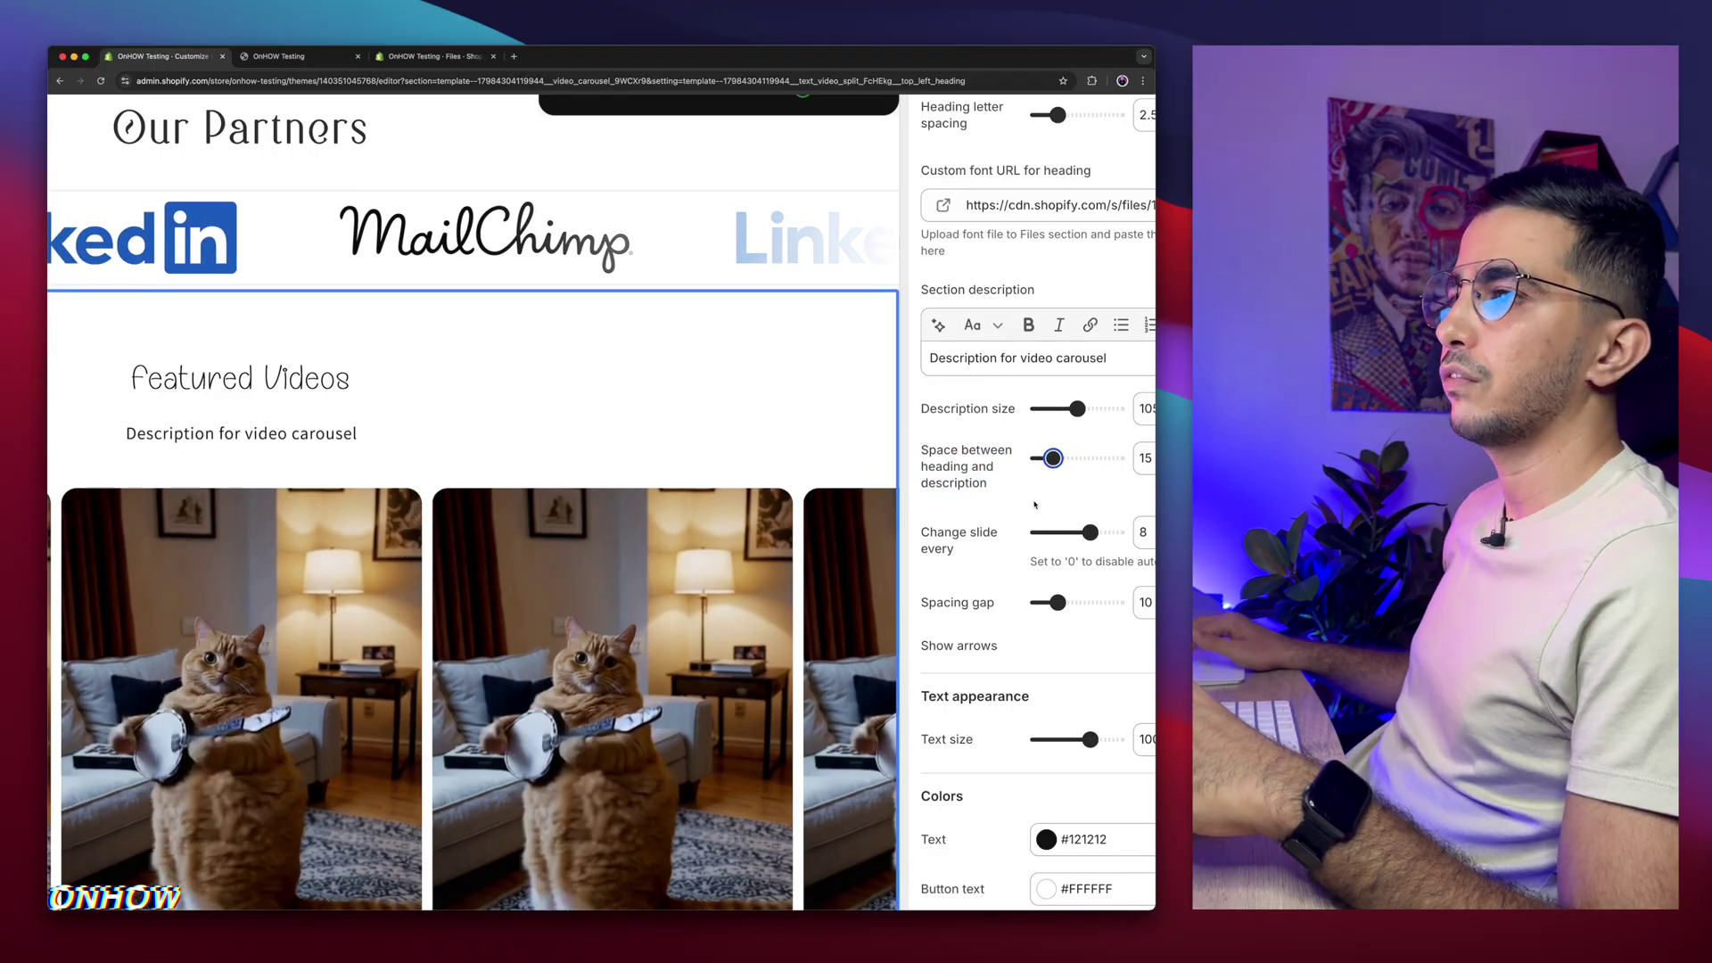
pyautogui.scroll(-1, 1034, 504)
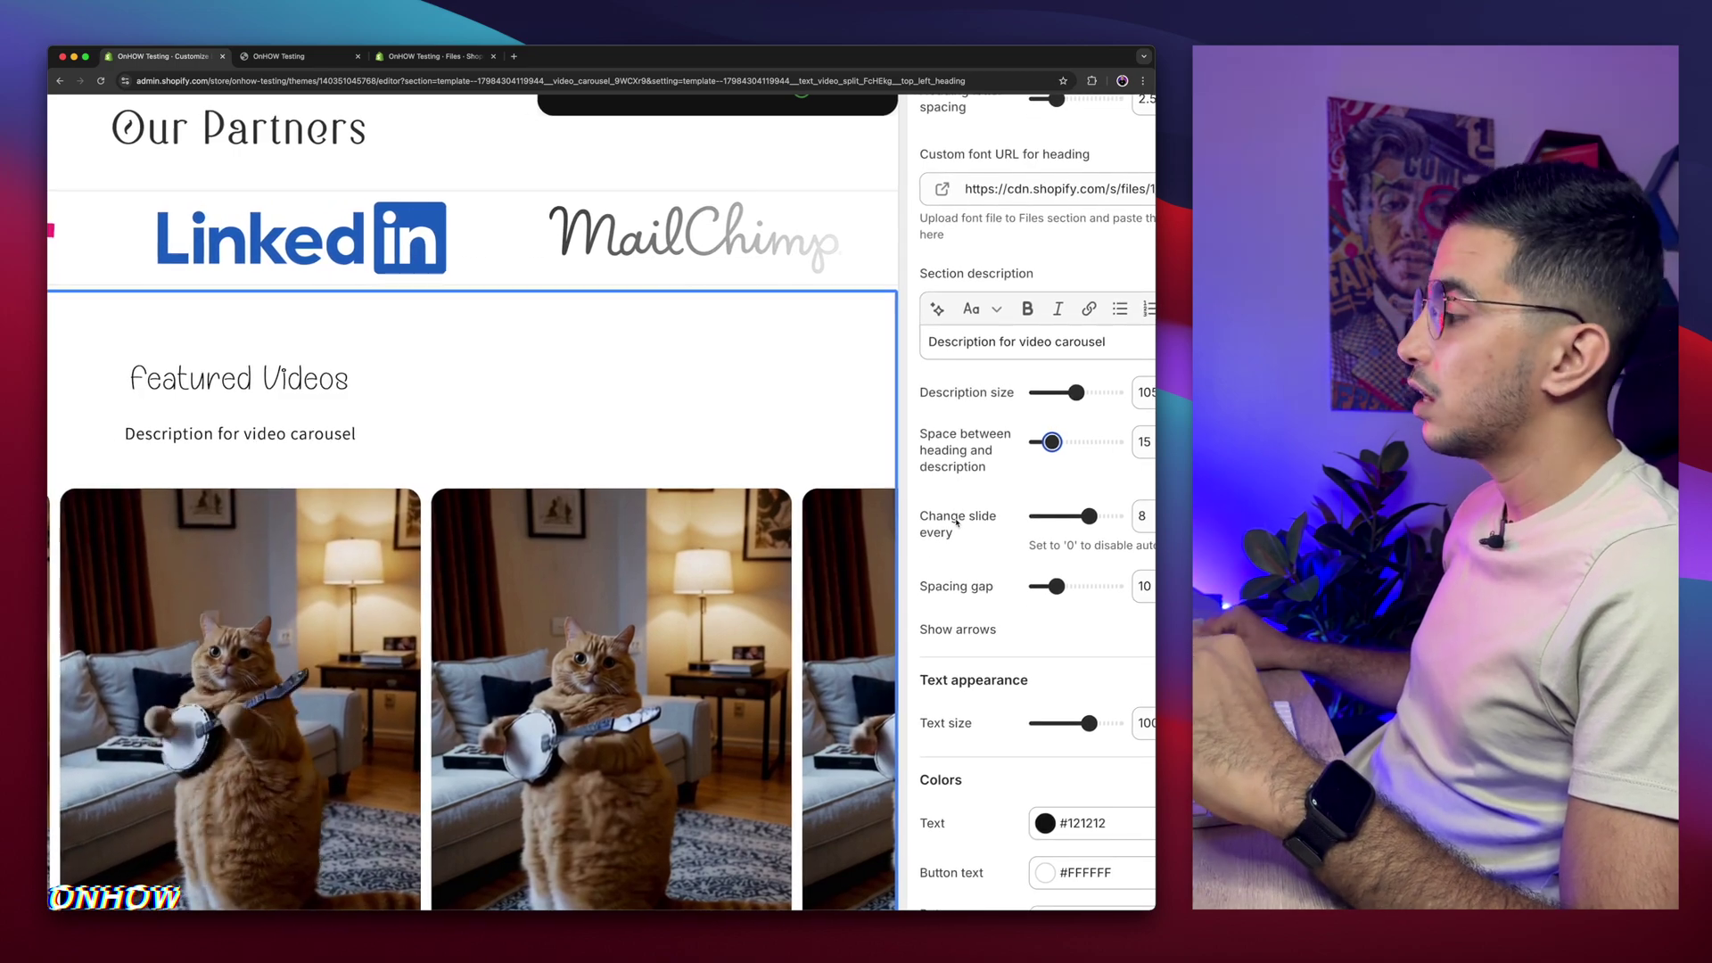
# Set slides to change every 5 sec and switch the navigation arrows off
pyautogui.hscroll(2, 956, 522)
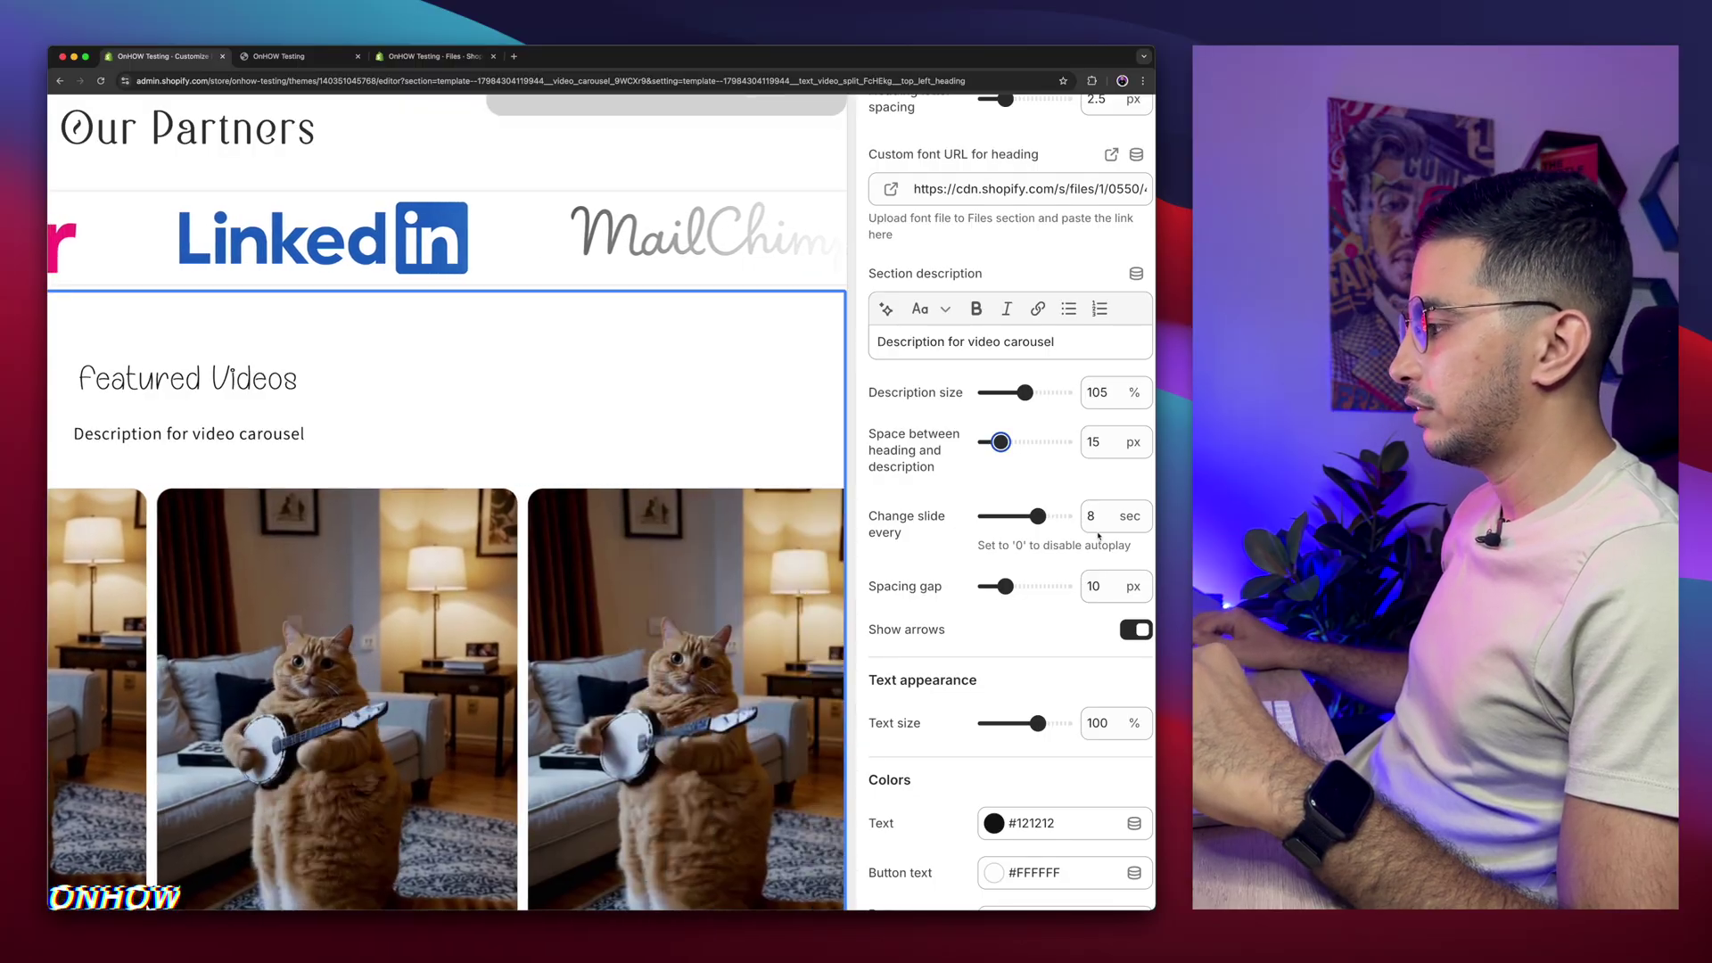
pyautogui.moveTo(975, 549); pyautogui.dragTo(1122, 563)
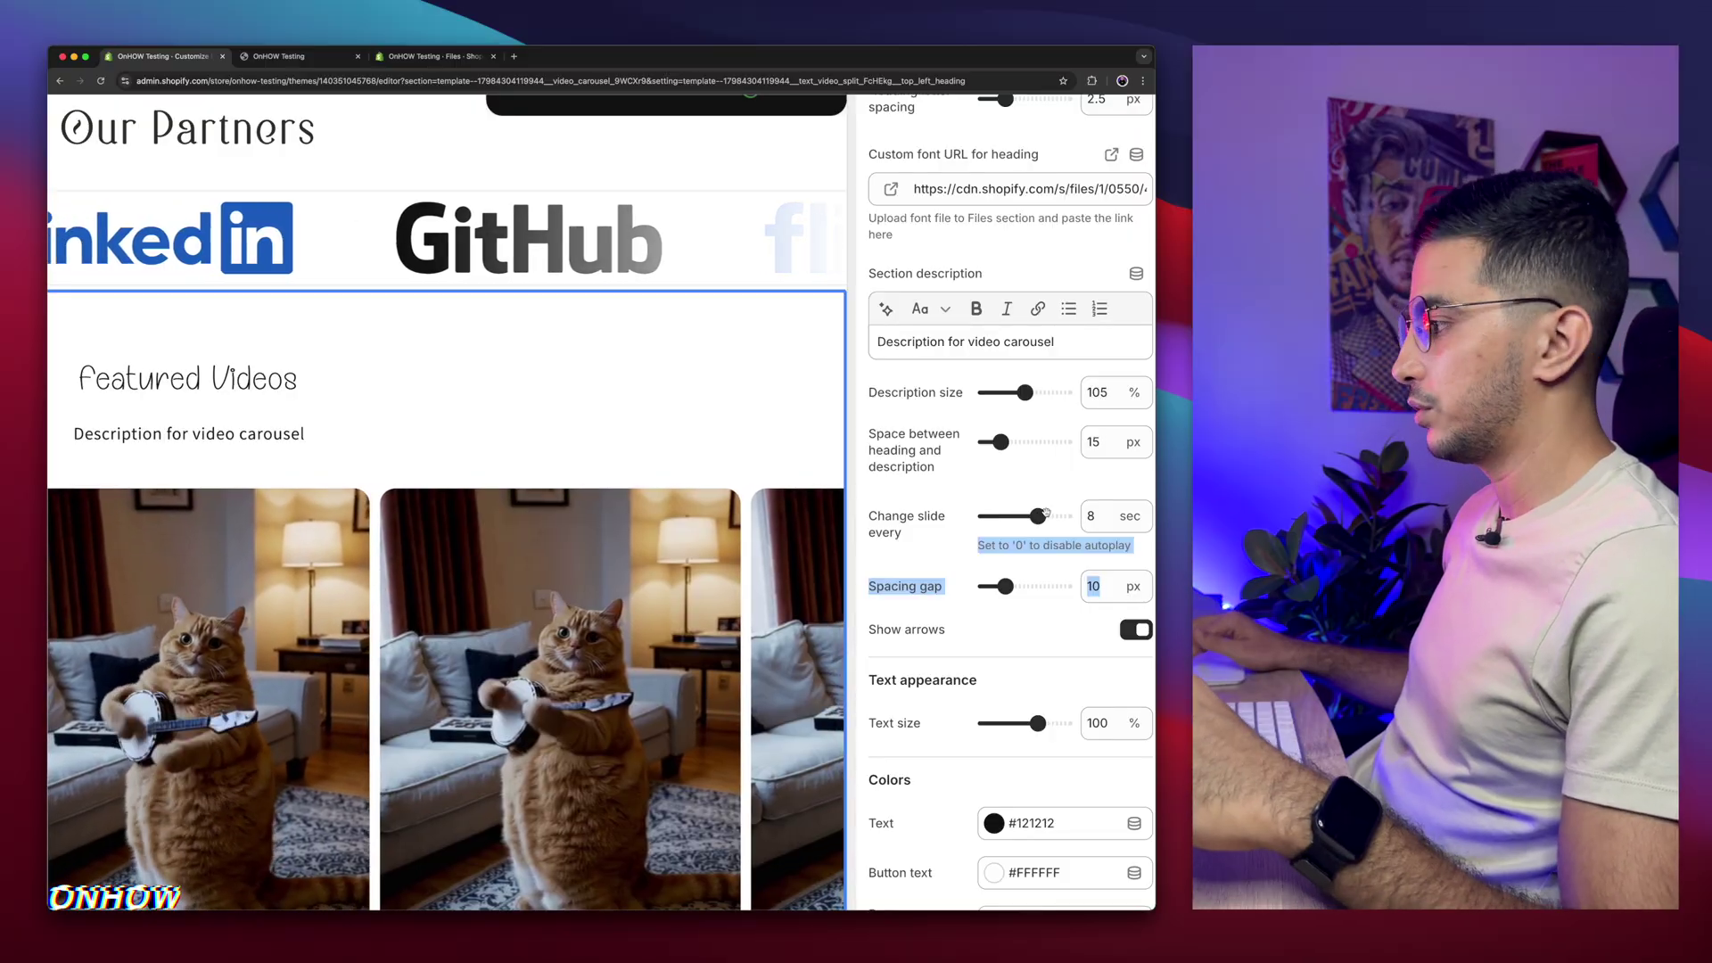
pyautogui.moveTo(1038, 515); pyautogui.dragTo(1018, 515)
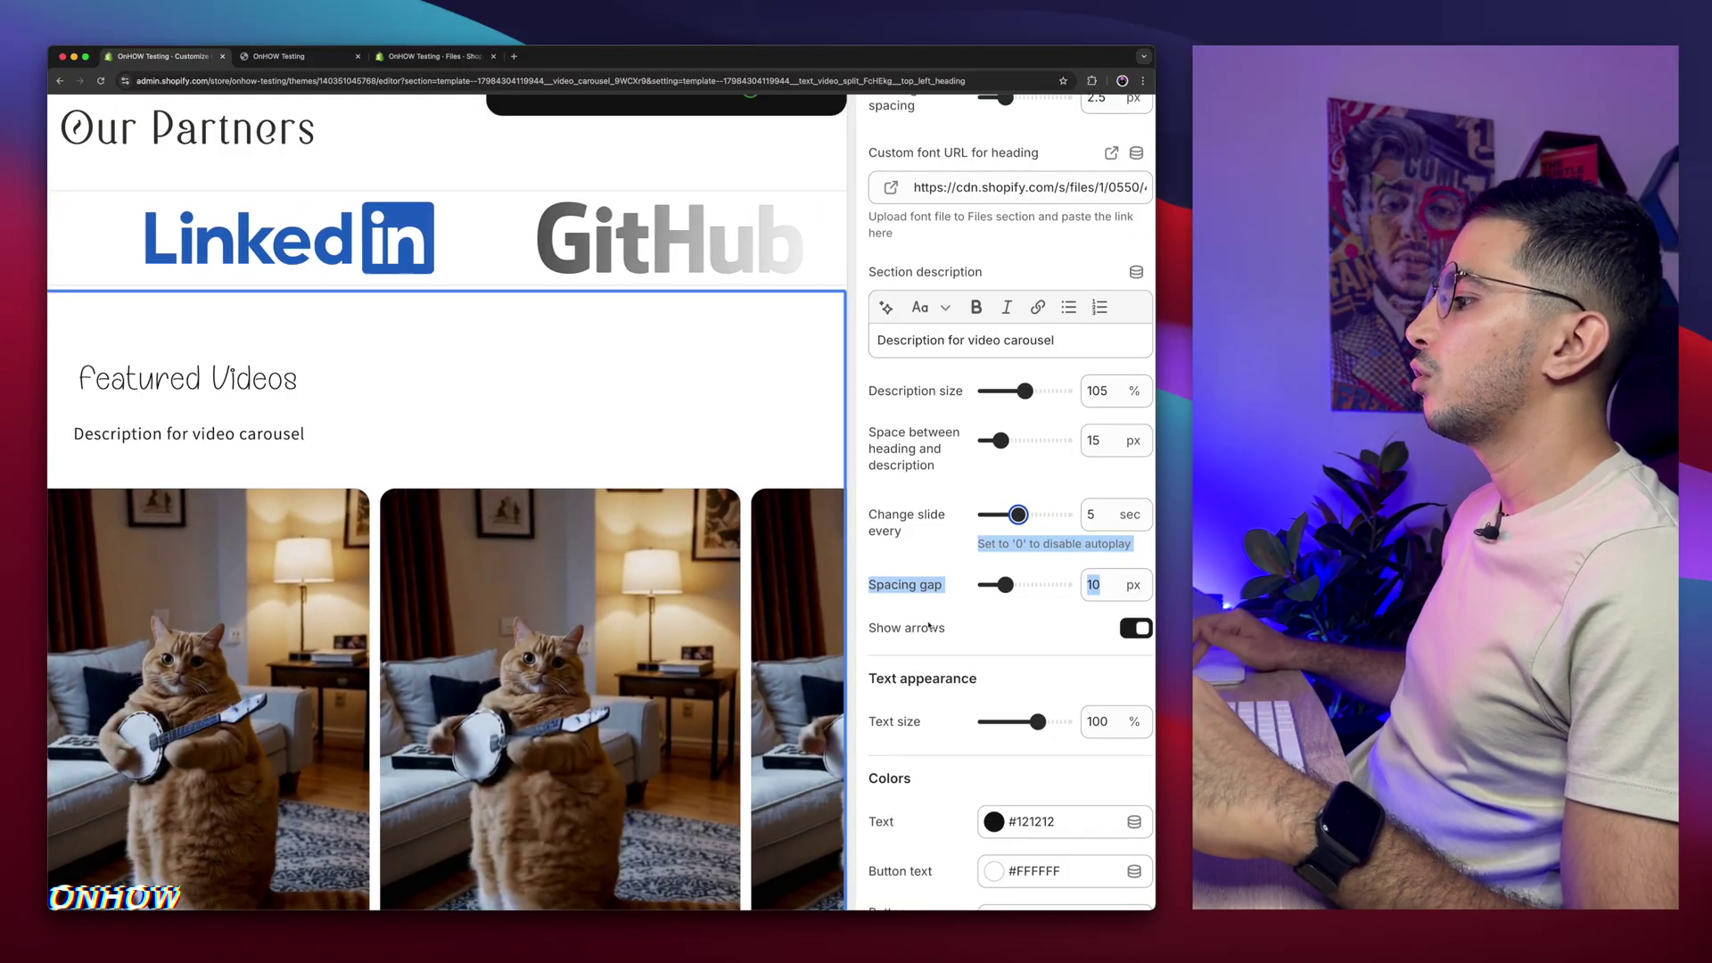
pyautogui.click(929, 627)
pyautogui.scroll(-1, 626, 630)
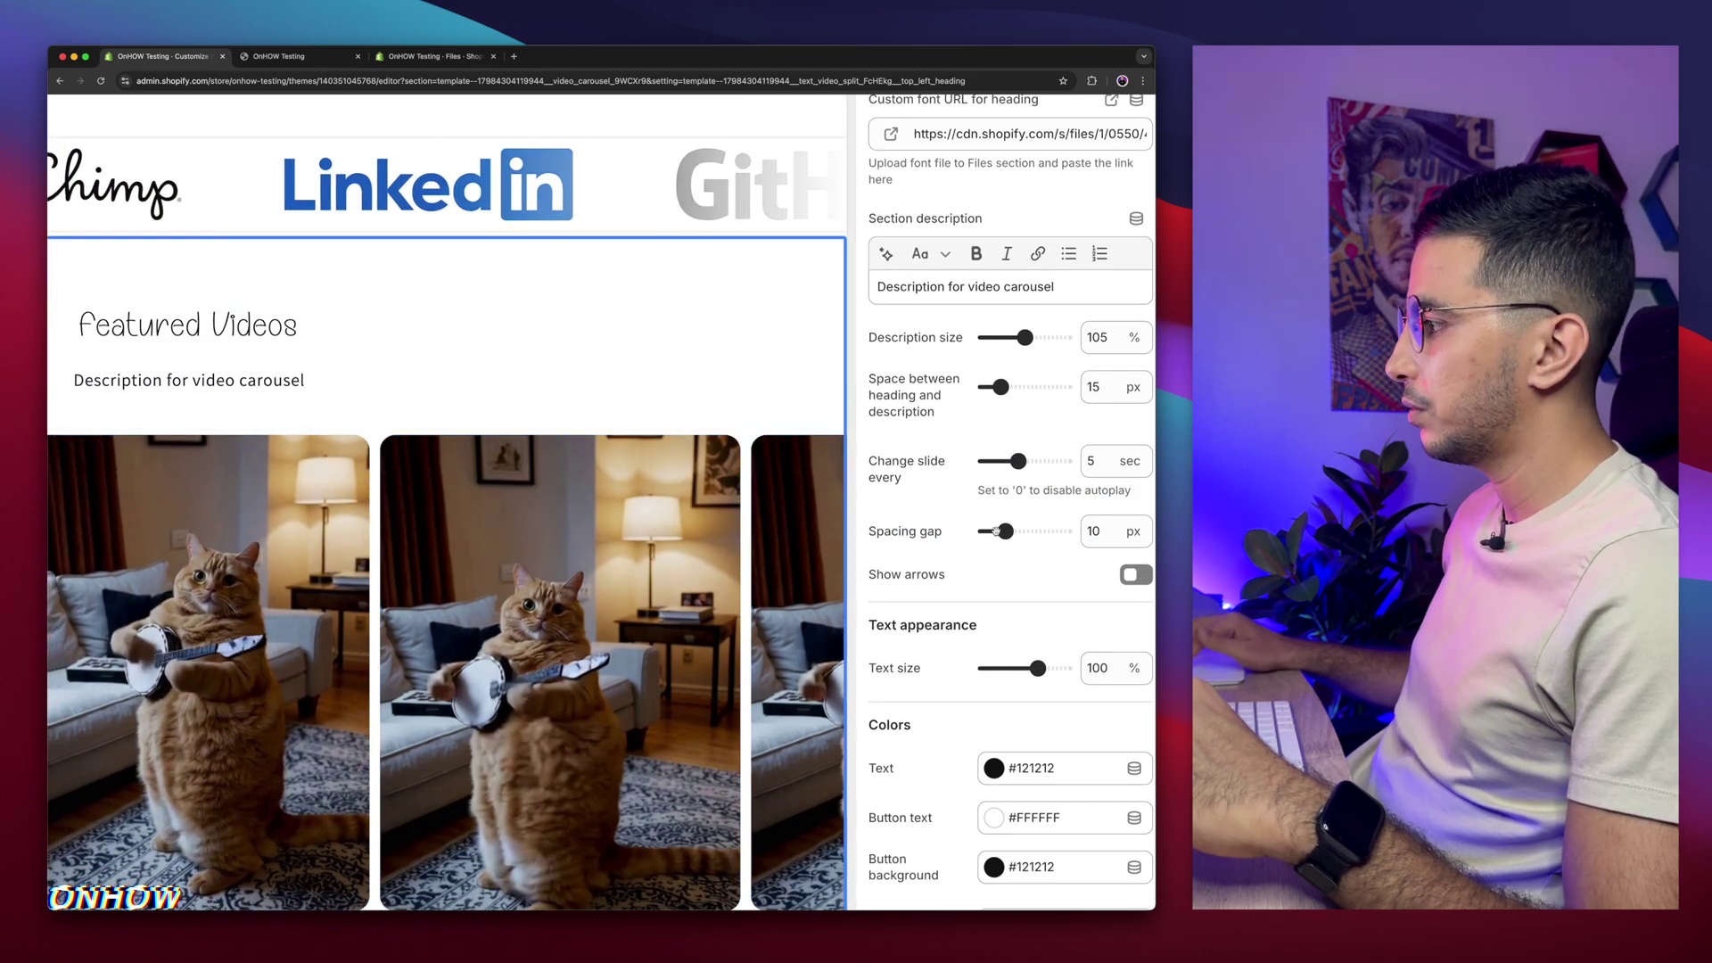
# Set the spacing gap between videos to 10 px and turn the arrows back on
pyautogui.moveTo(998, 532); pyautogui.dragTo(1029, 532)
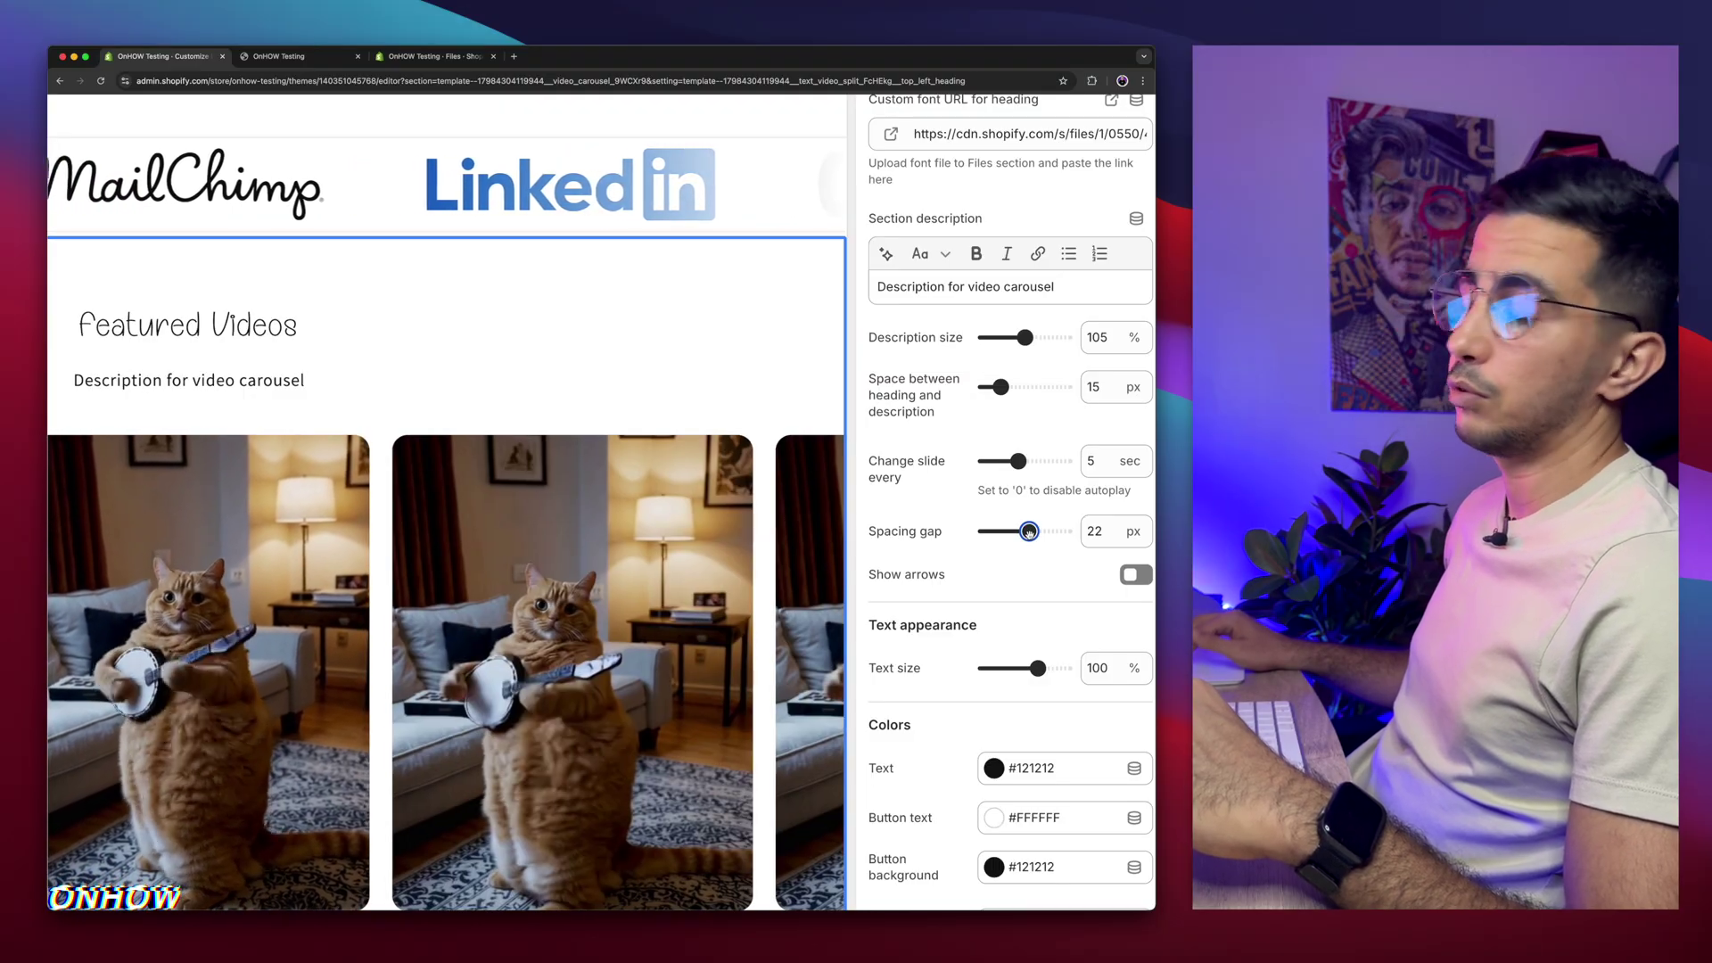
pyautogui.moveTo(1028, 531); pyautogui.dragTo(1003, 532)
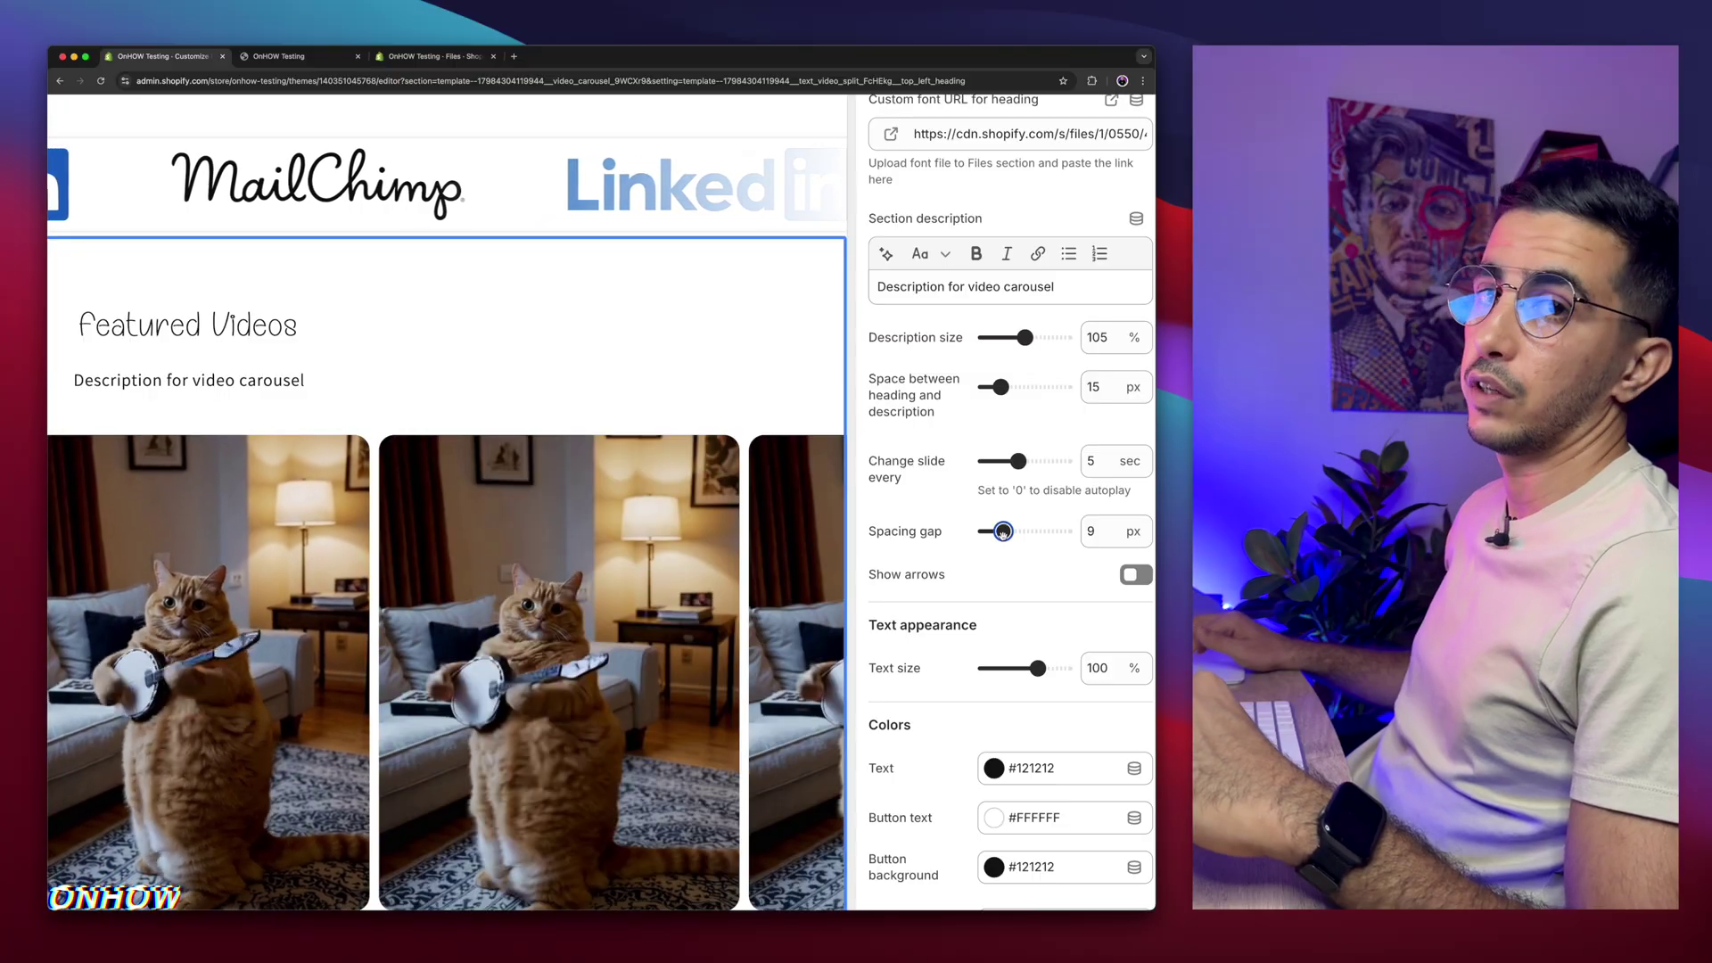
pyautogui.moveTo(1002, 533); pyautogui.dragTo(1005, 533)
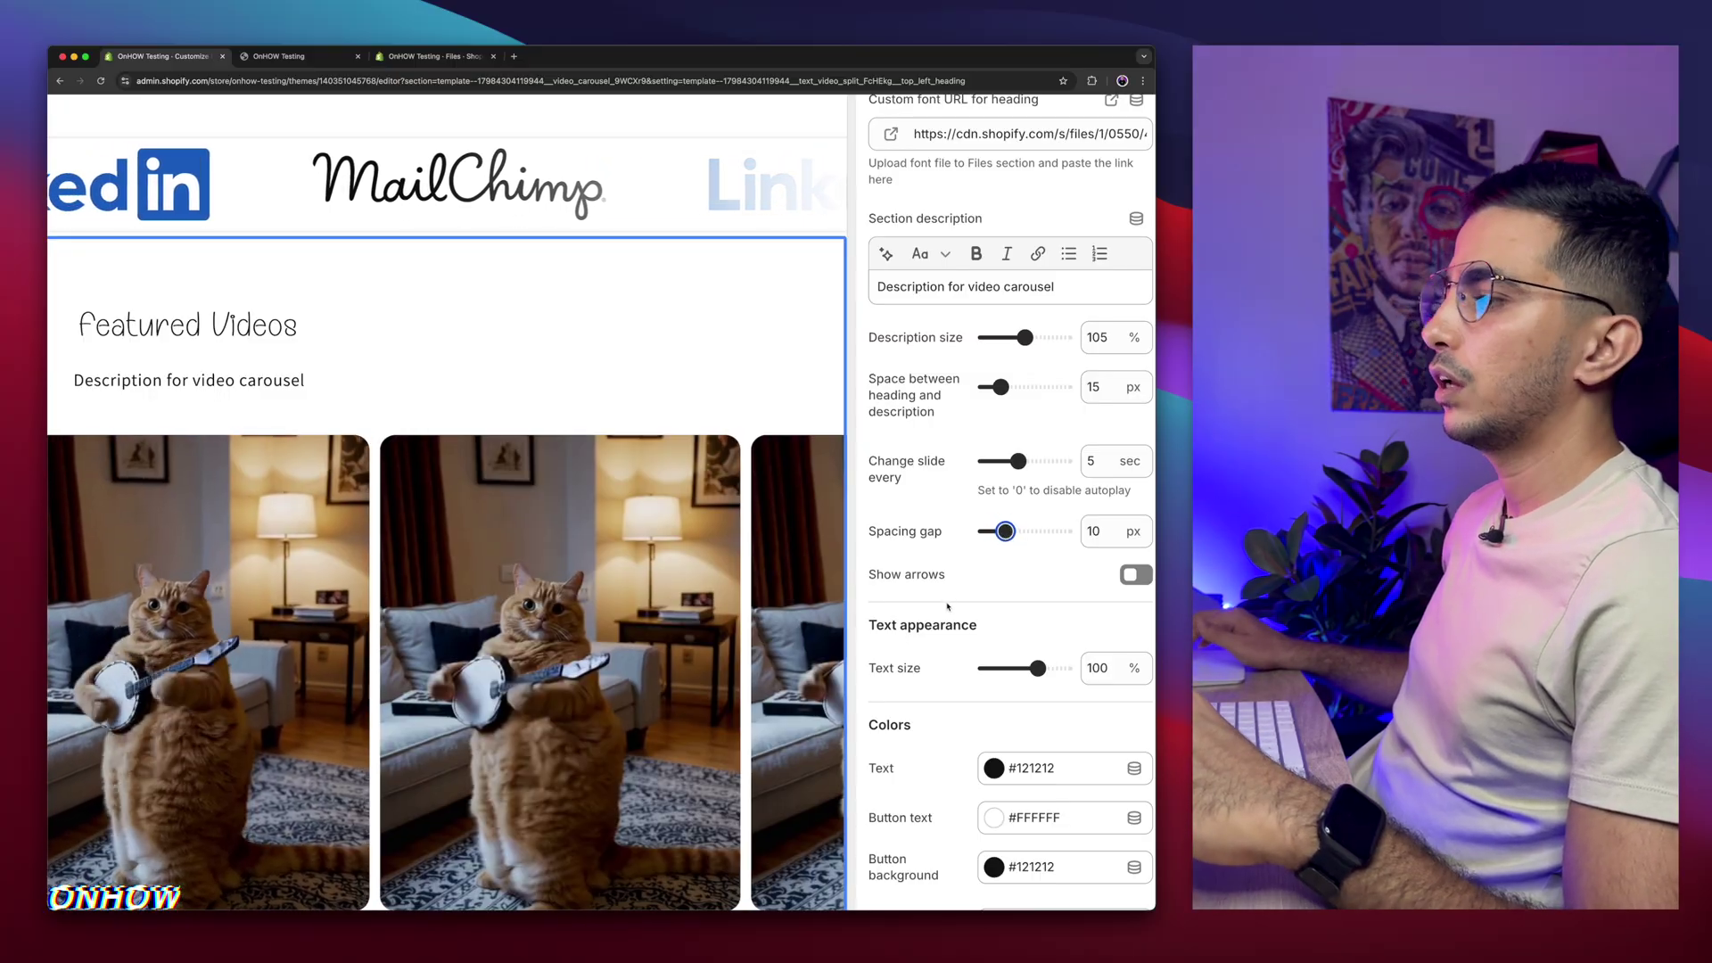
pyautogui.scroll(-3, 958, 591)
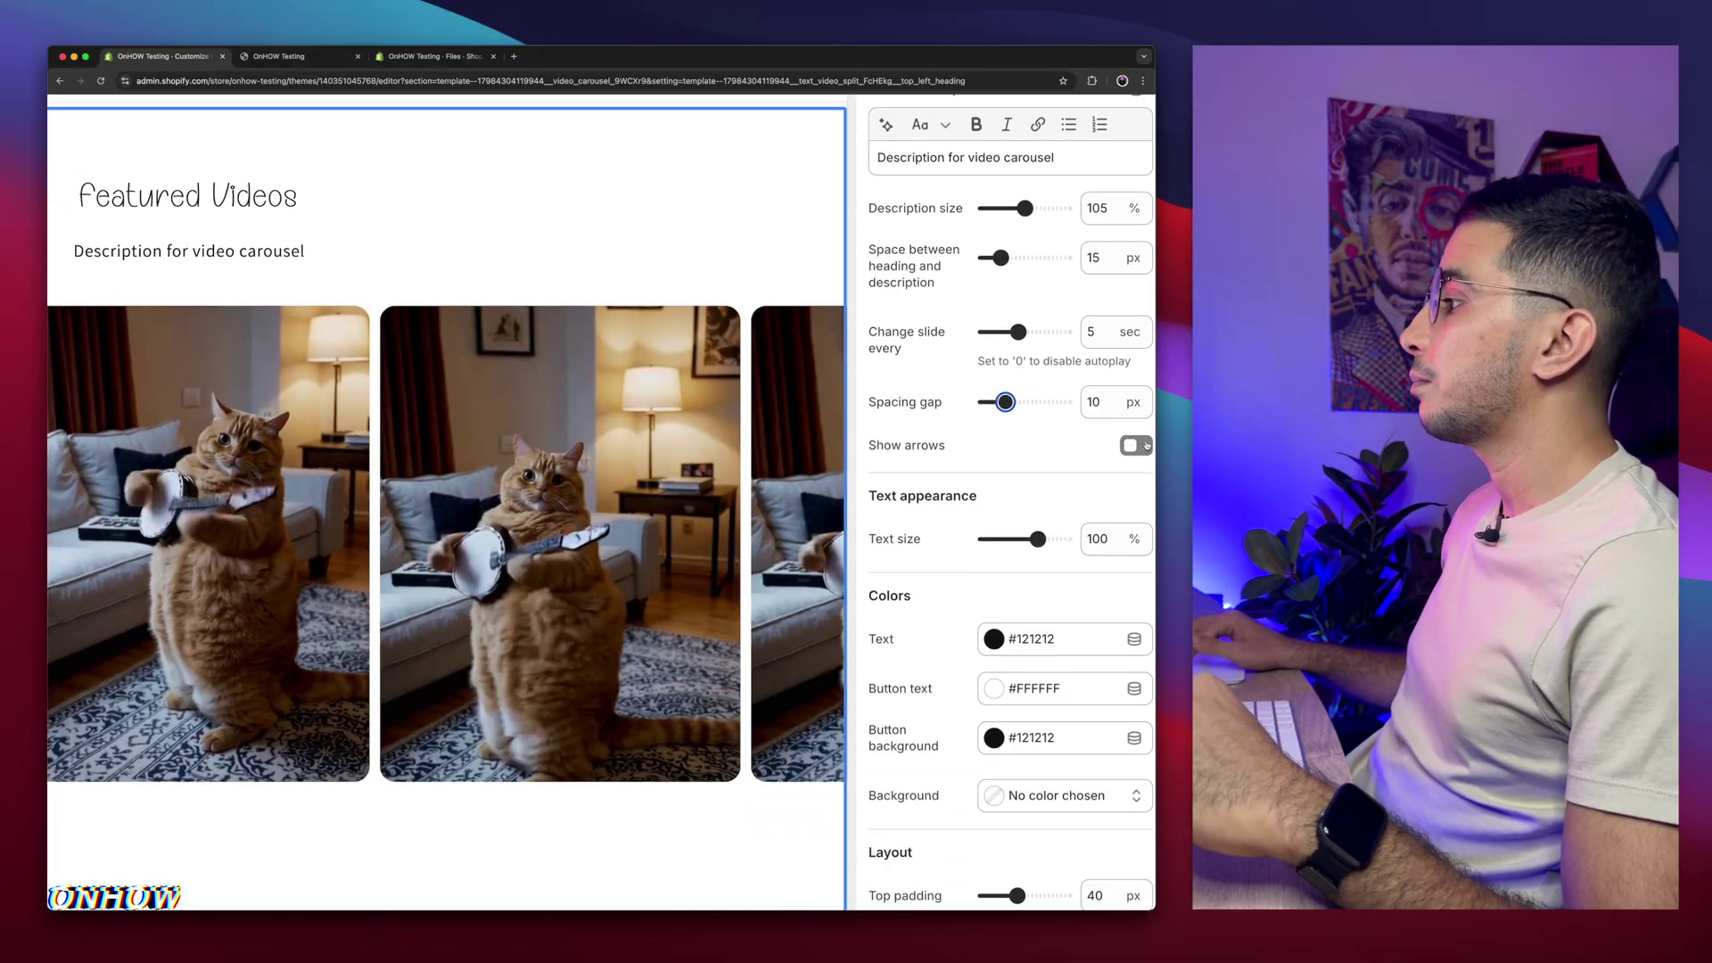
pyautogui.press('Tab')
pyautogui.press('space')
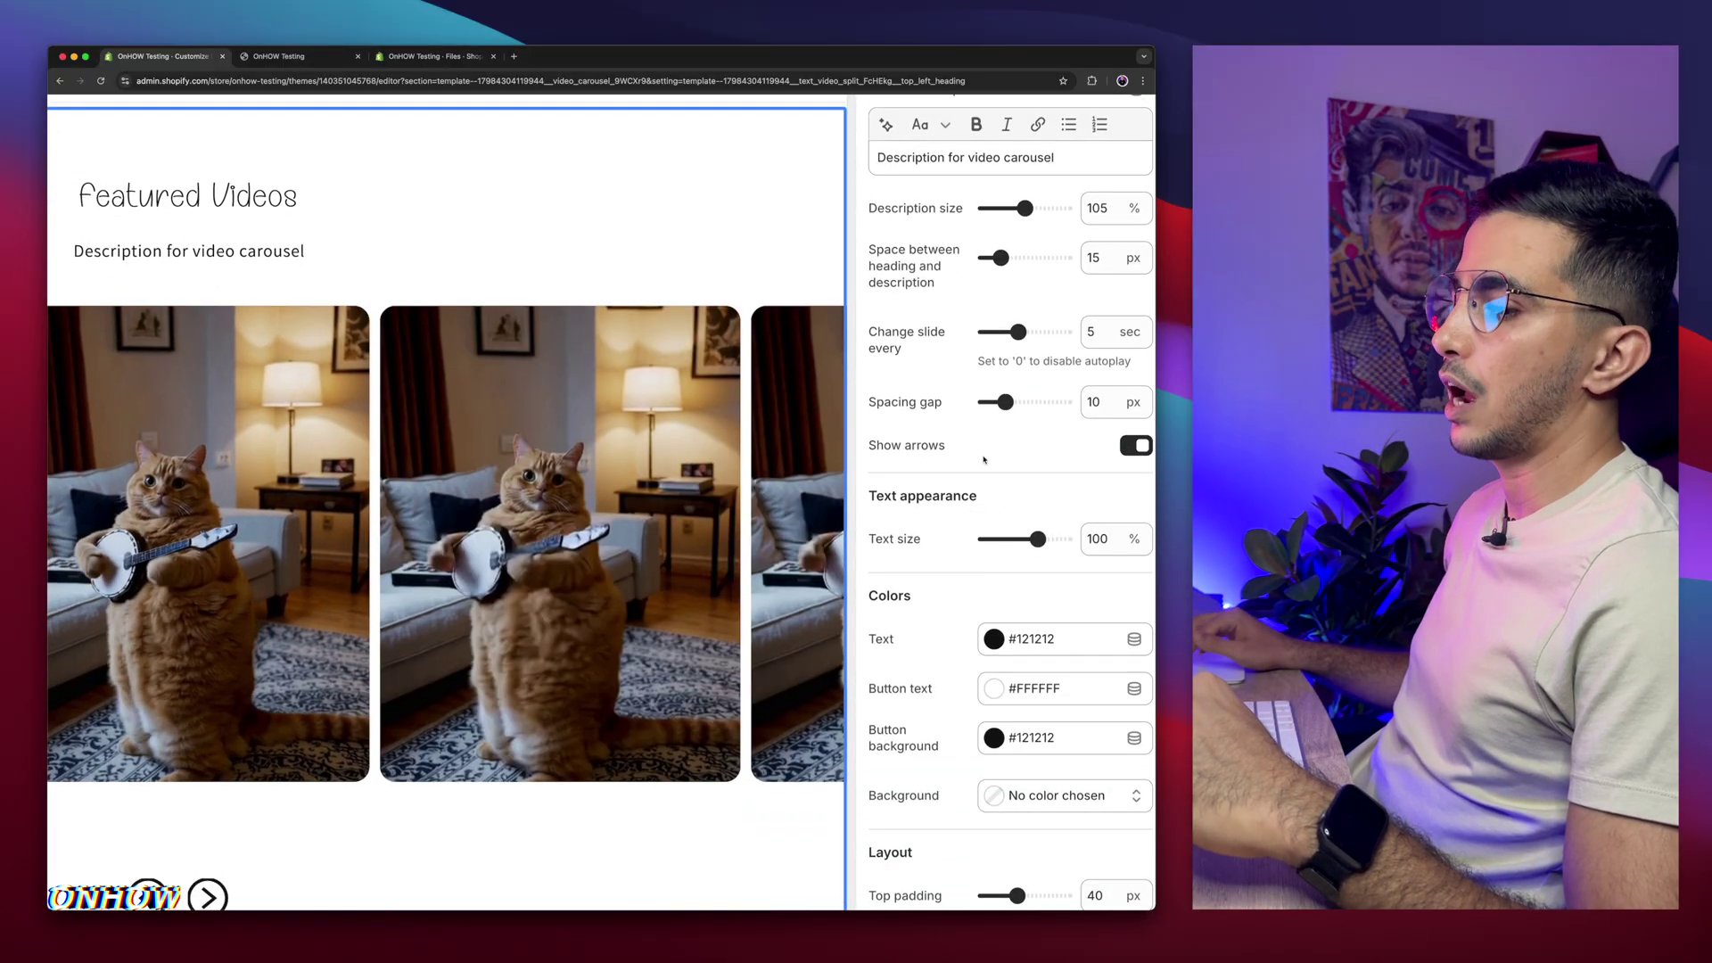
pyautogui.scroll(-3, 549, 632)
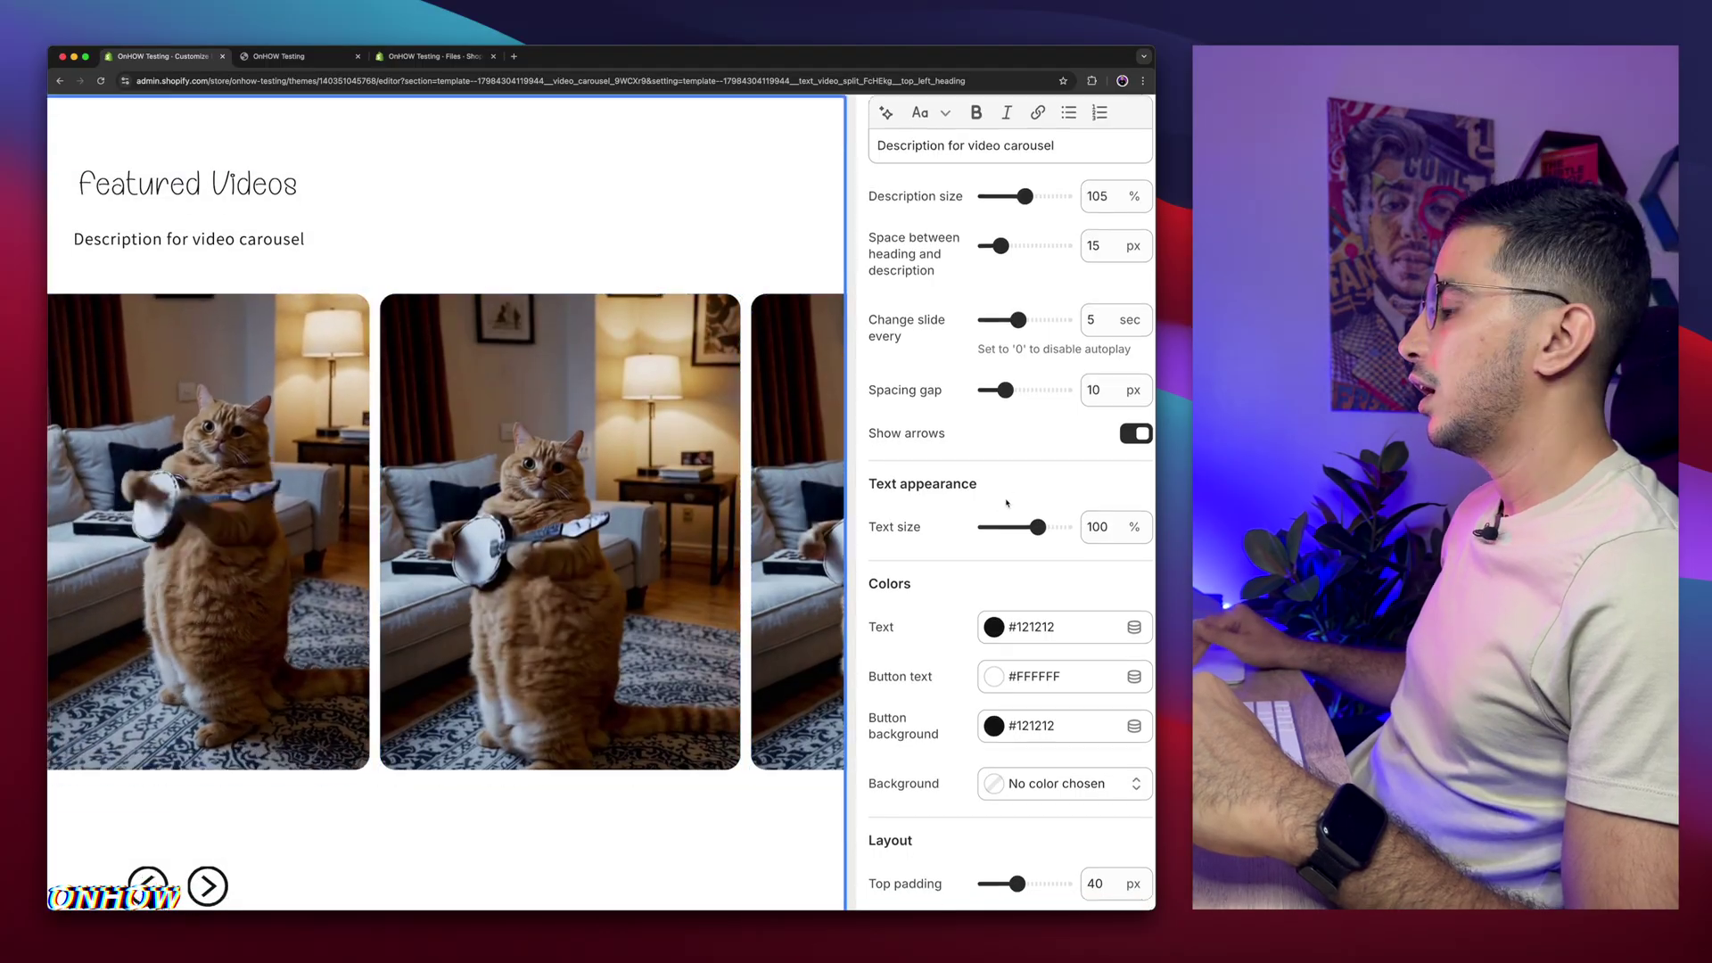
pyautogui.moveTo(877, 376); pyautogui.dragTo(1002, 416)
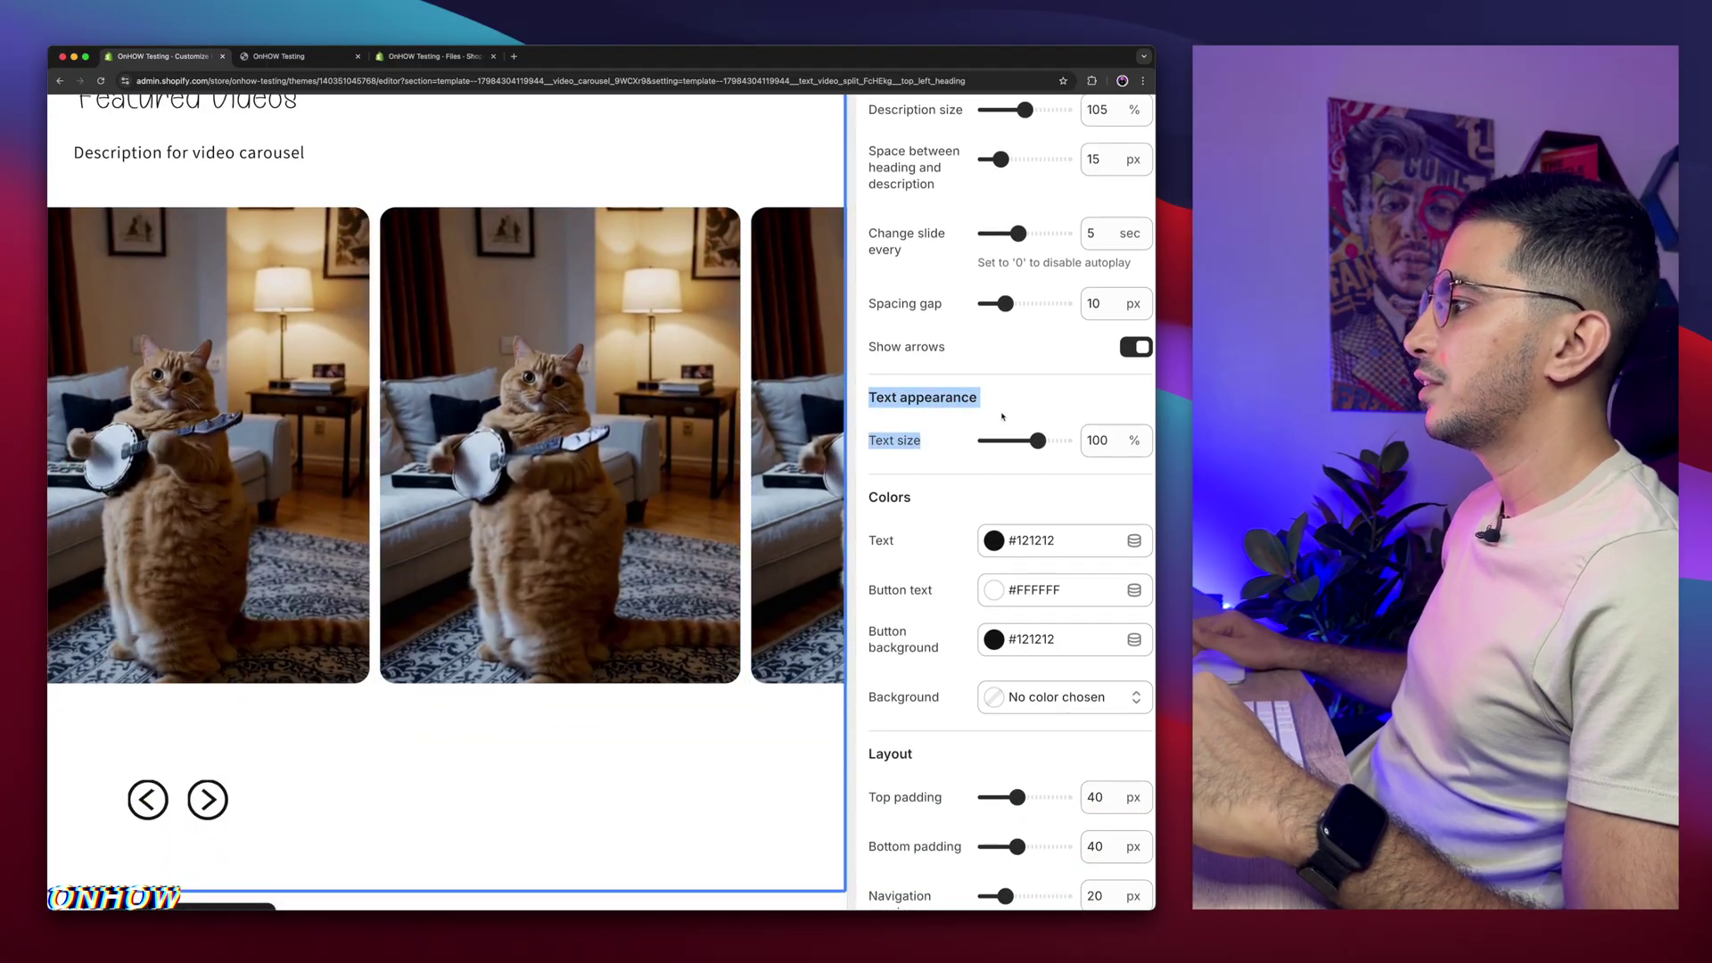
pyautogui.click(926, 451)
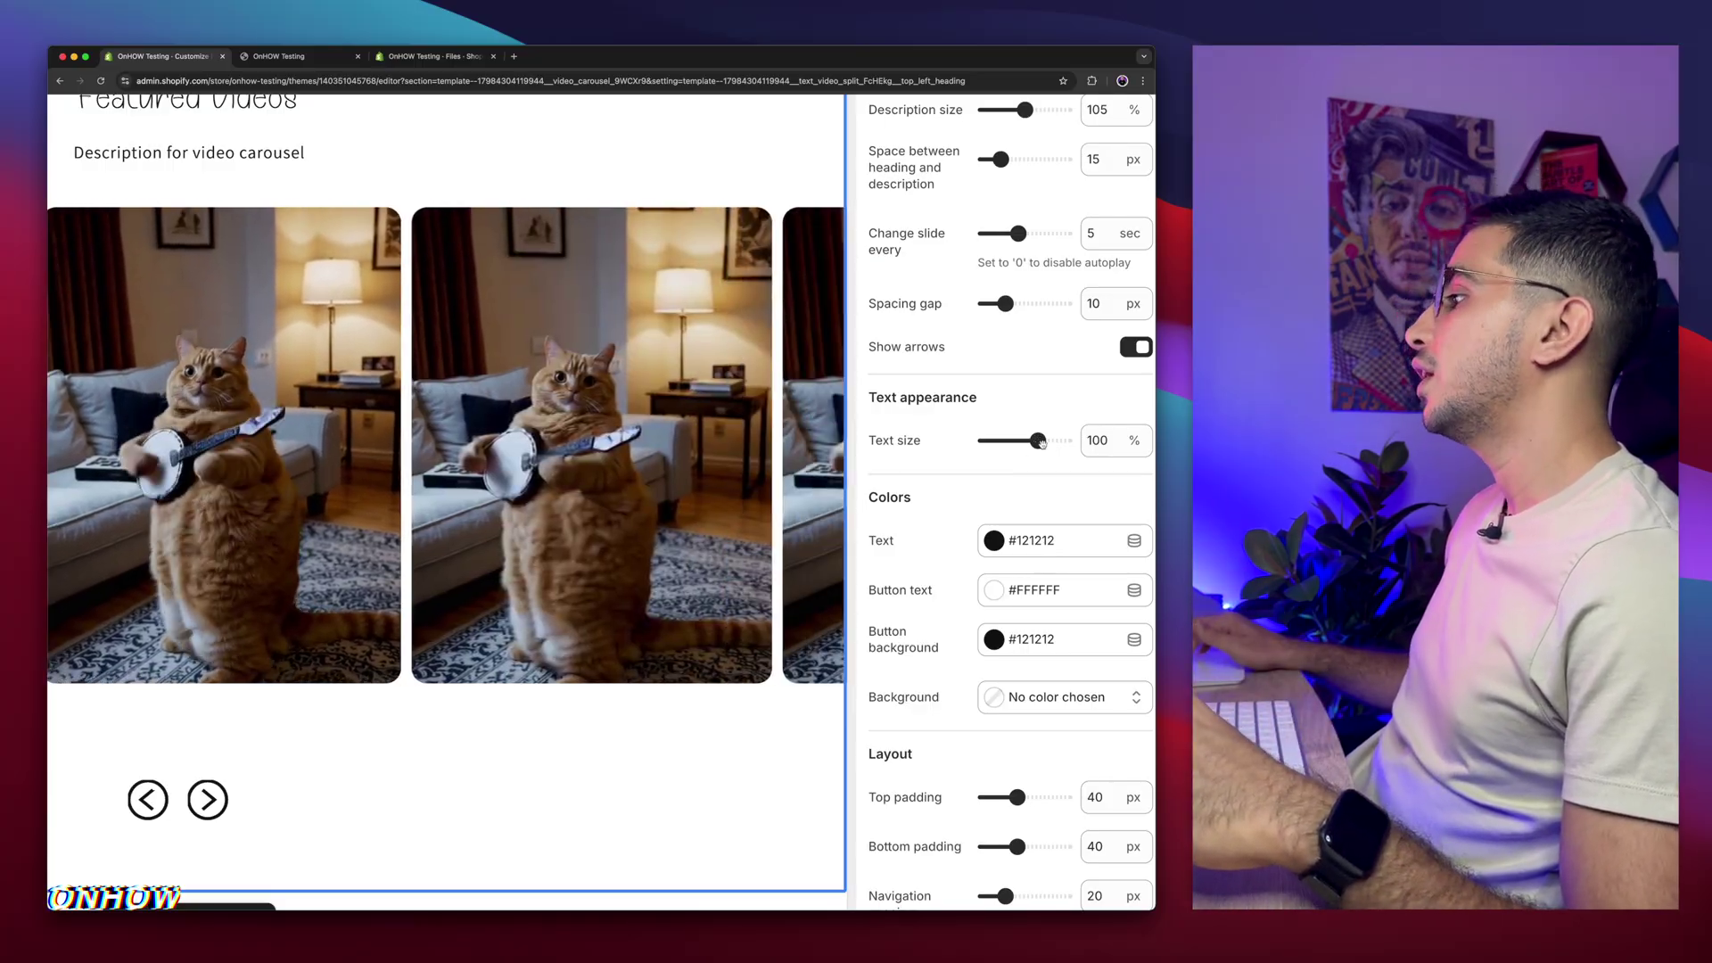
pyautogui.scroll(-2, 942, 514)
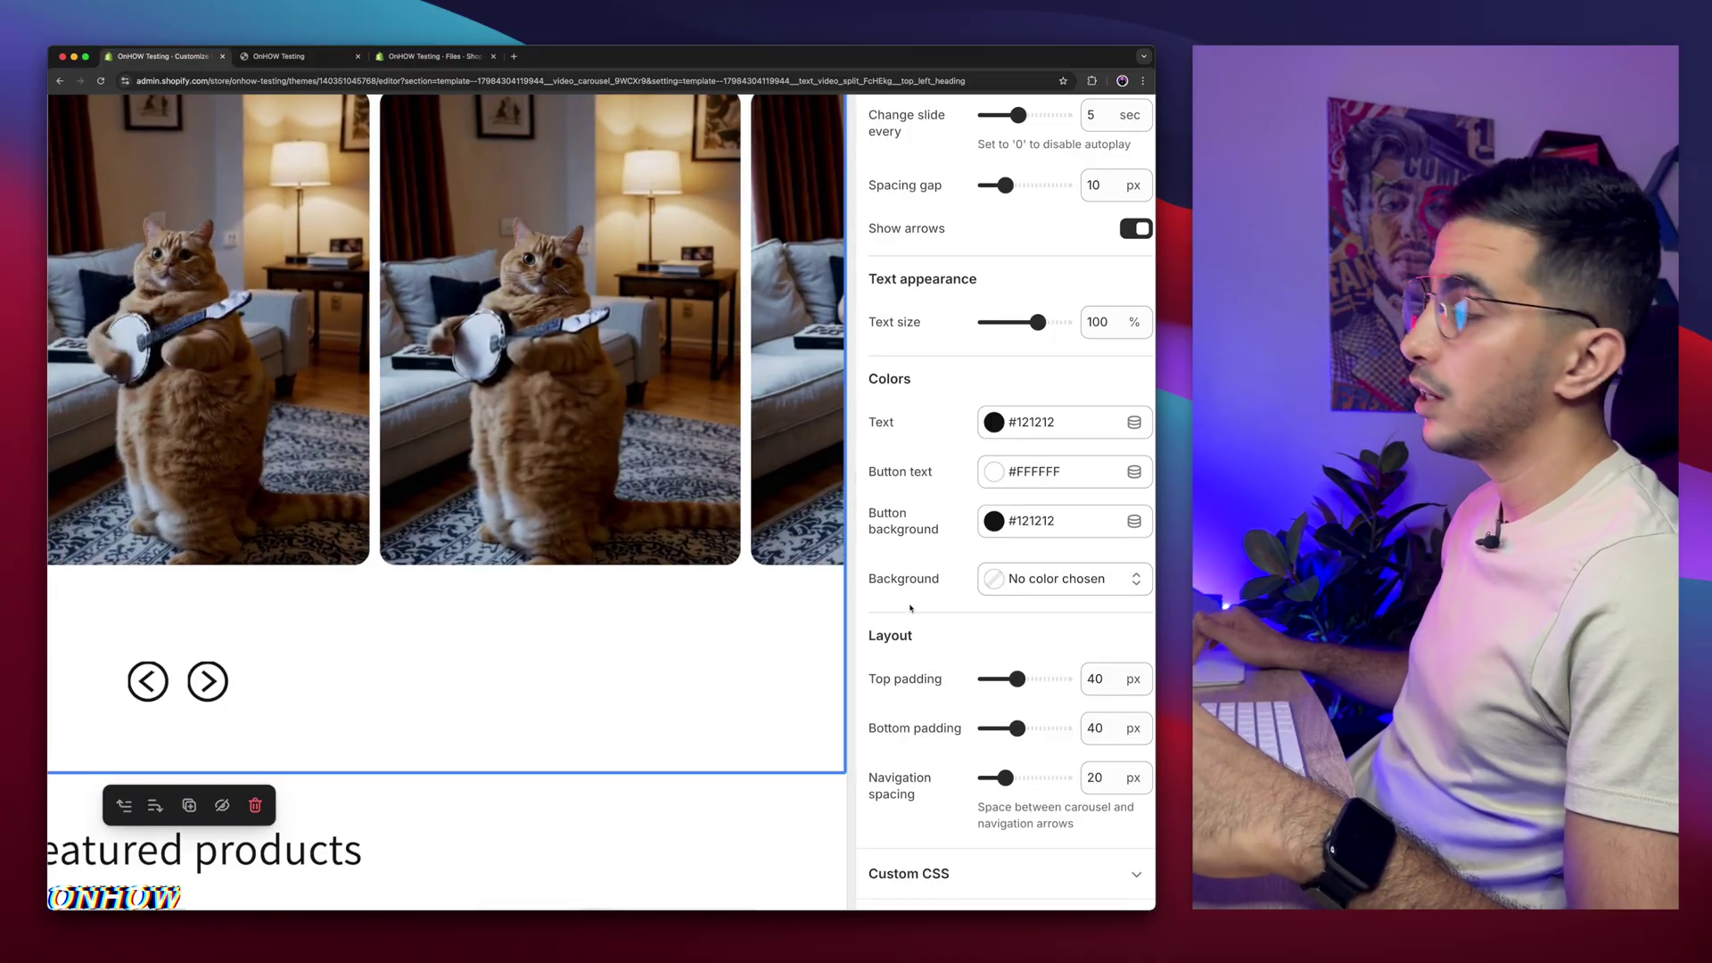
pyautogui.scroll(-2, 939, 620)
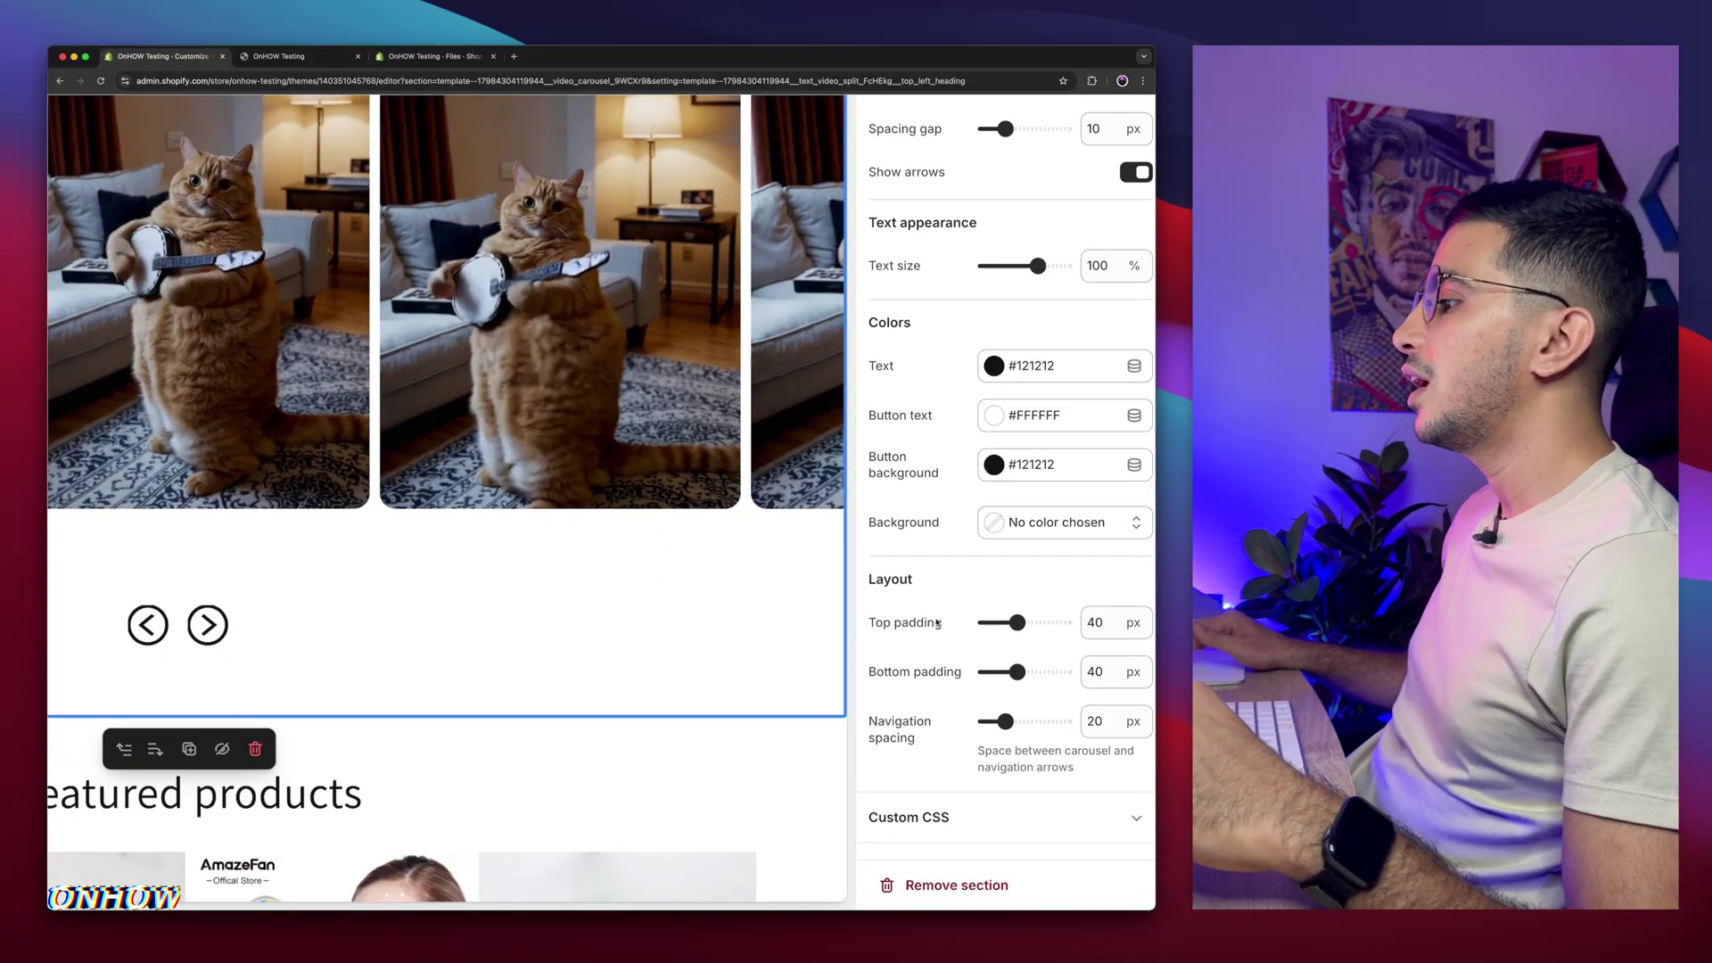
pyautogui.moveTo(880, 574); pyautogui.dragTo(922, 595)
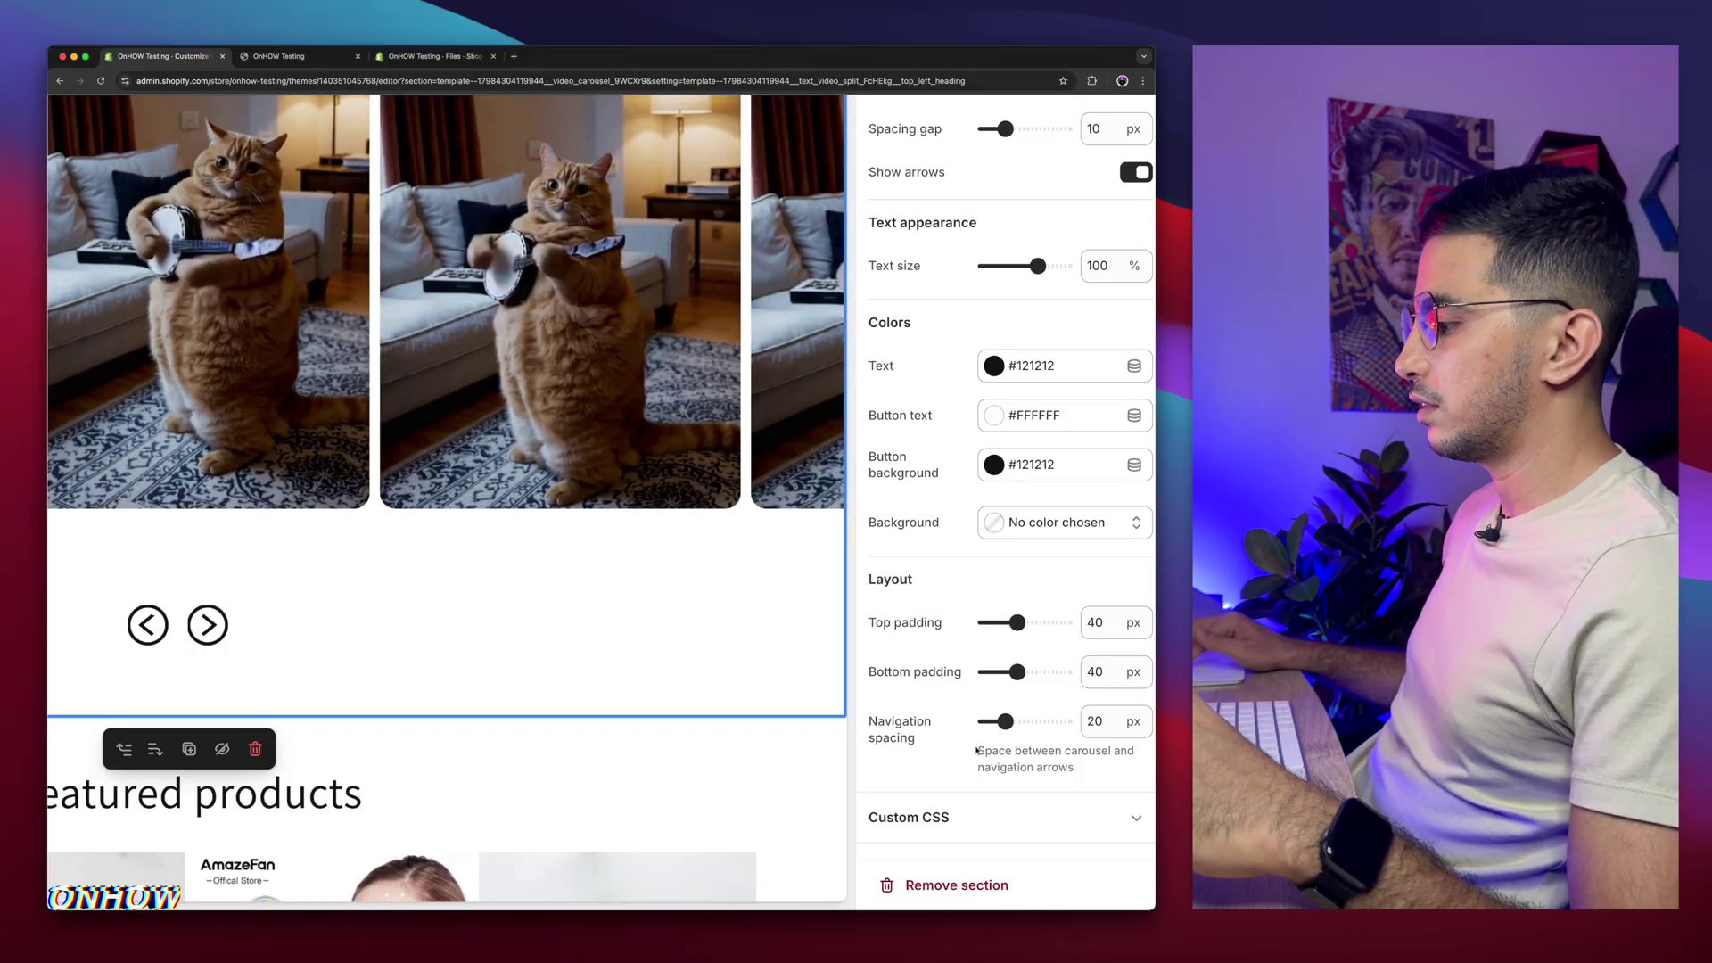
pyautogui.tripleClick(982, 752)
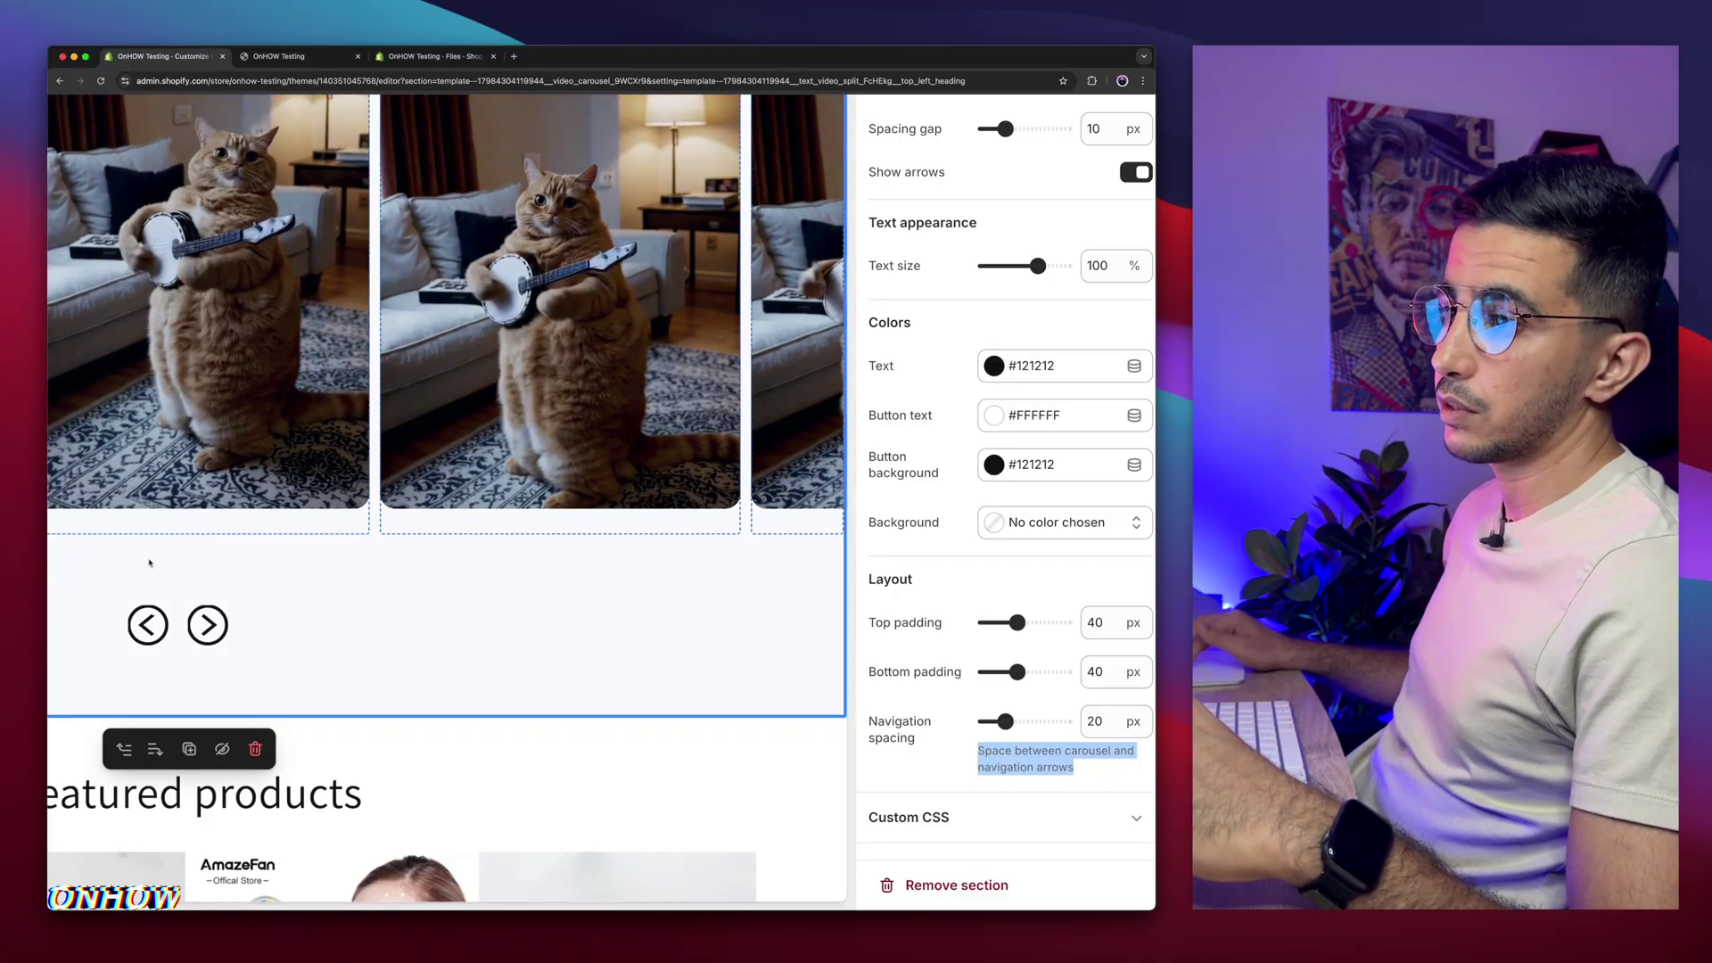
pyautogui.click(897, 706)
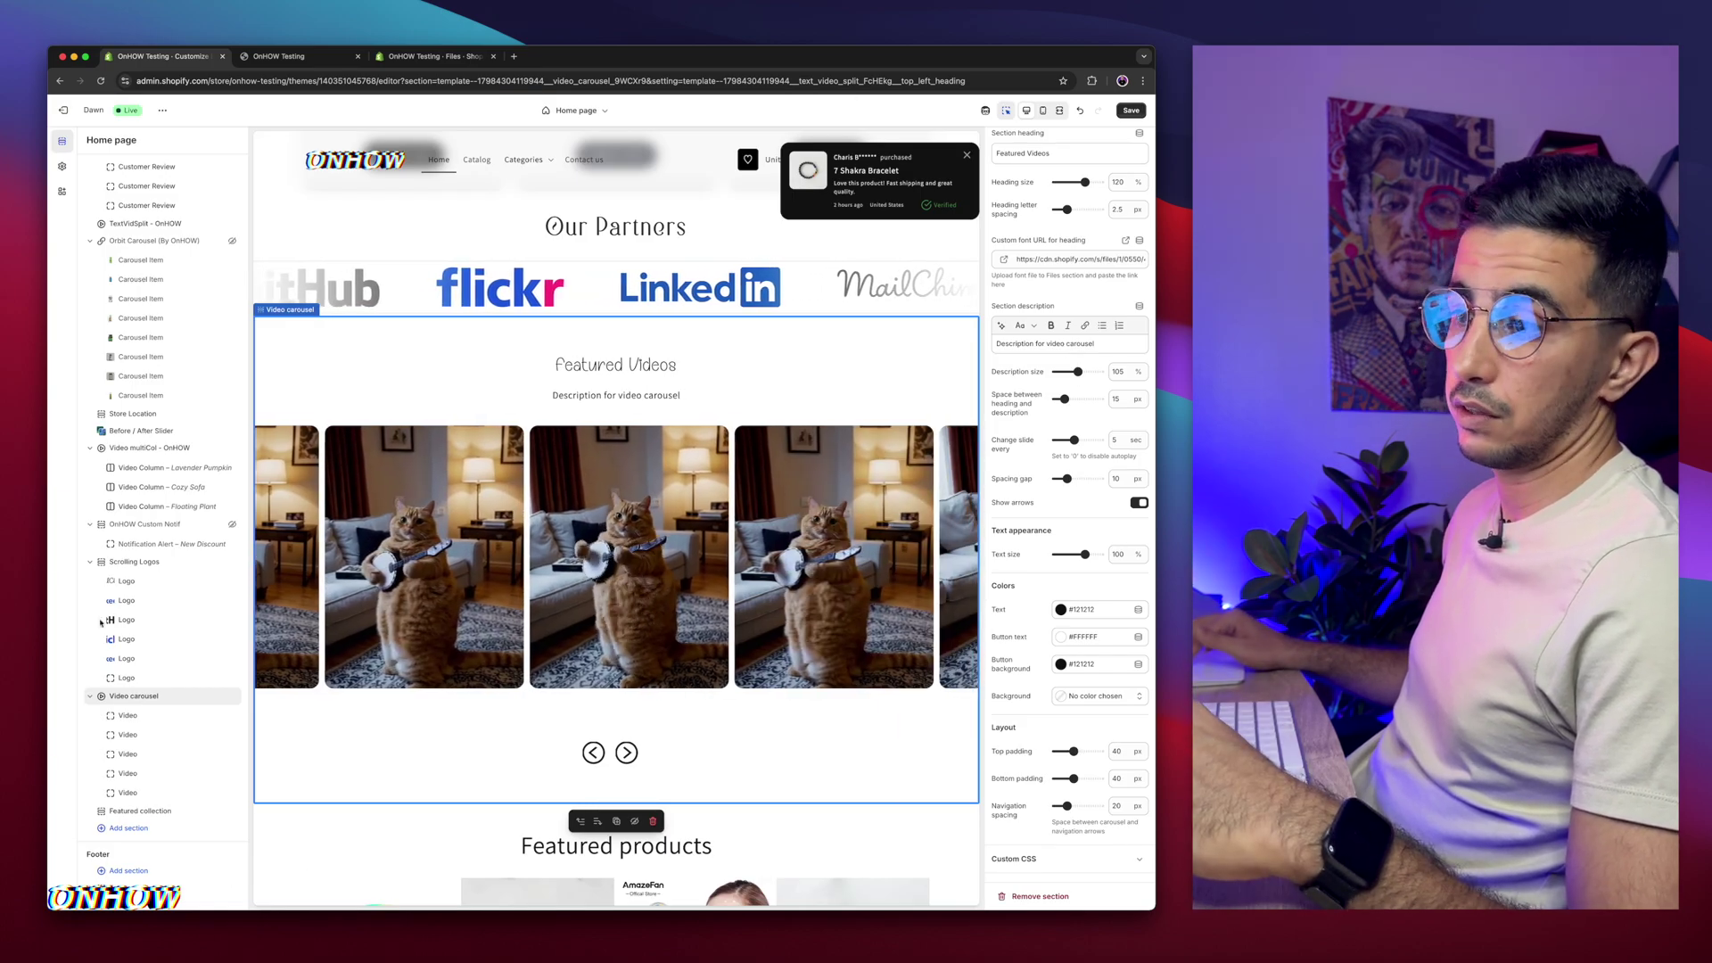
# Choose a hosted video from the store's files for the first Video block
pyautogui.scroll(-2, 93, 757)
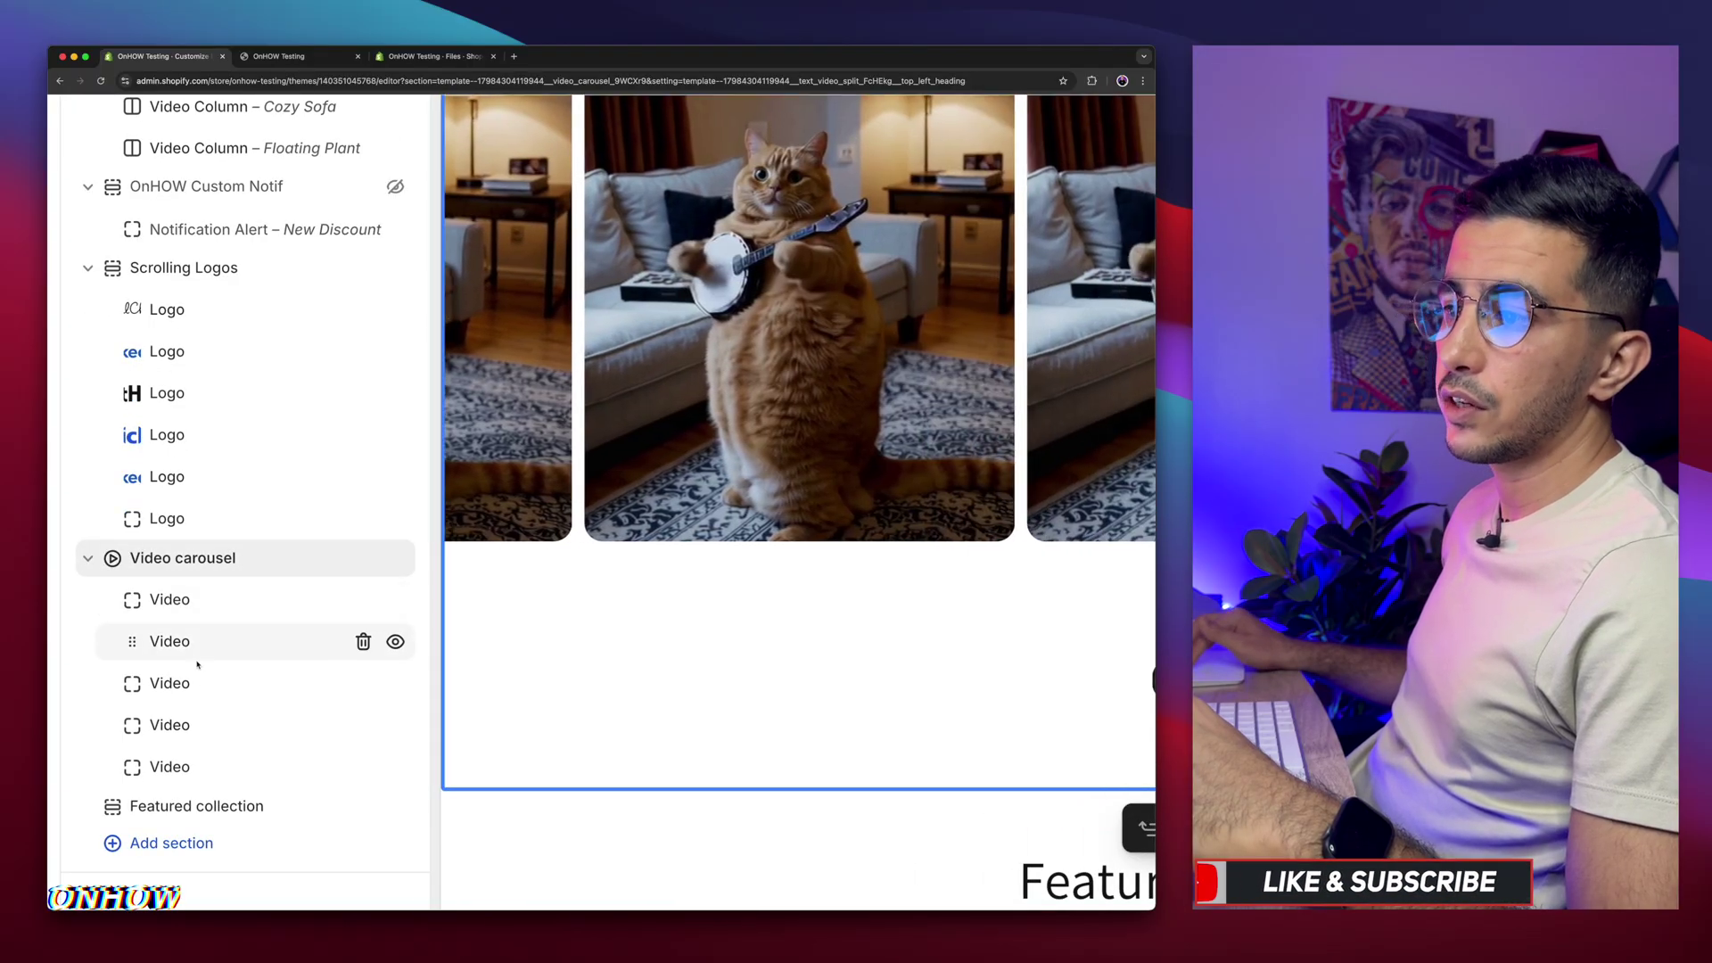
pyautogui.click(201, 610)
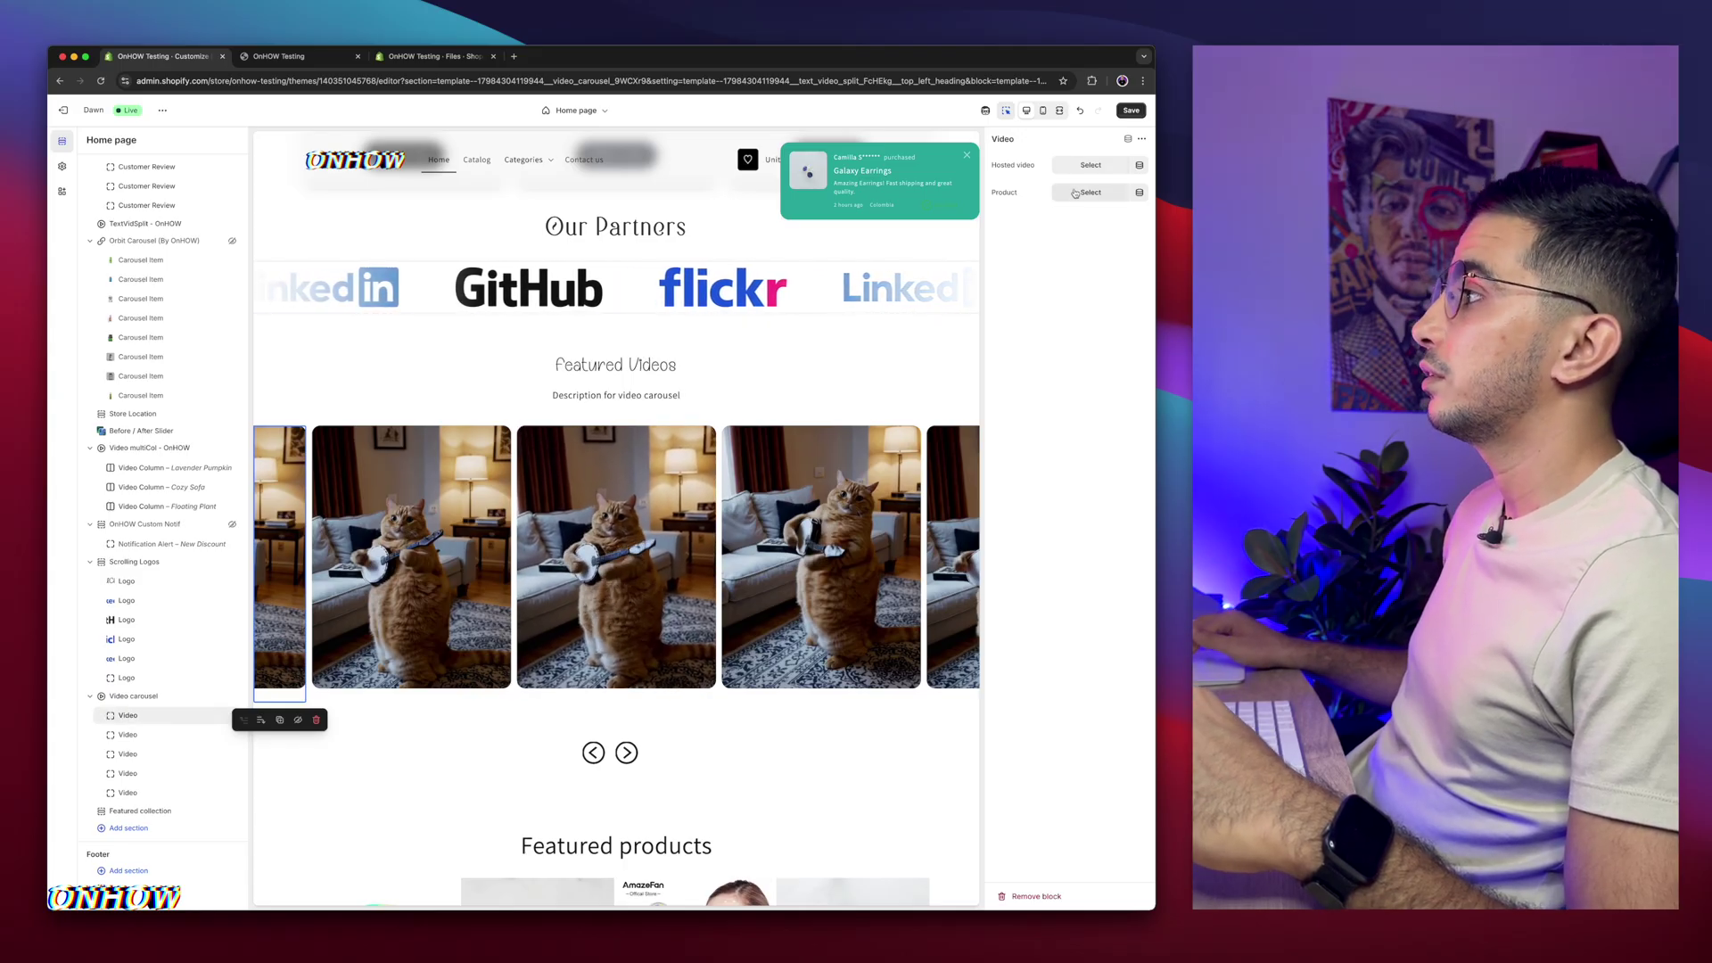
pyautogui.click(1088, 163)
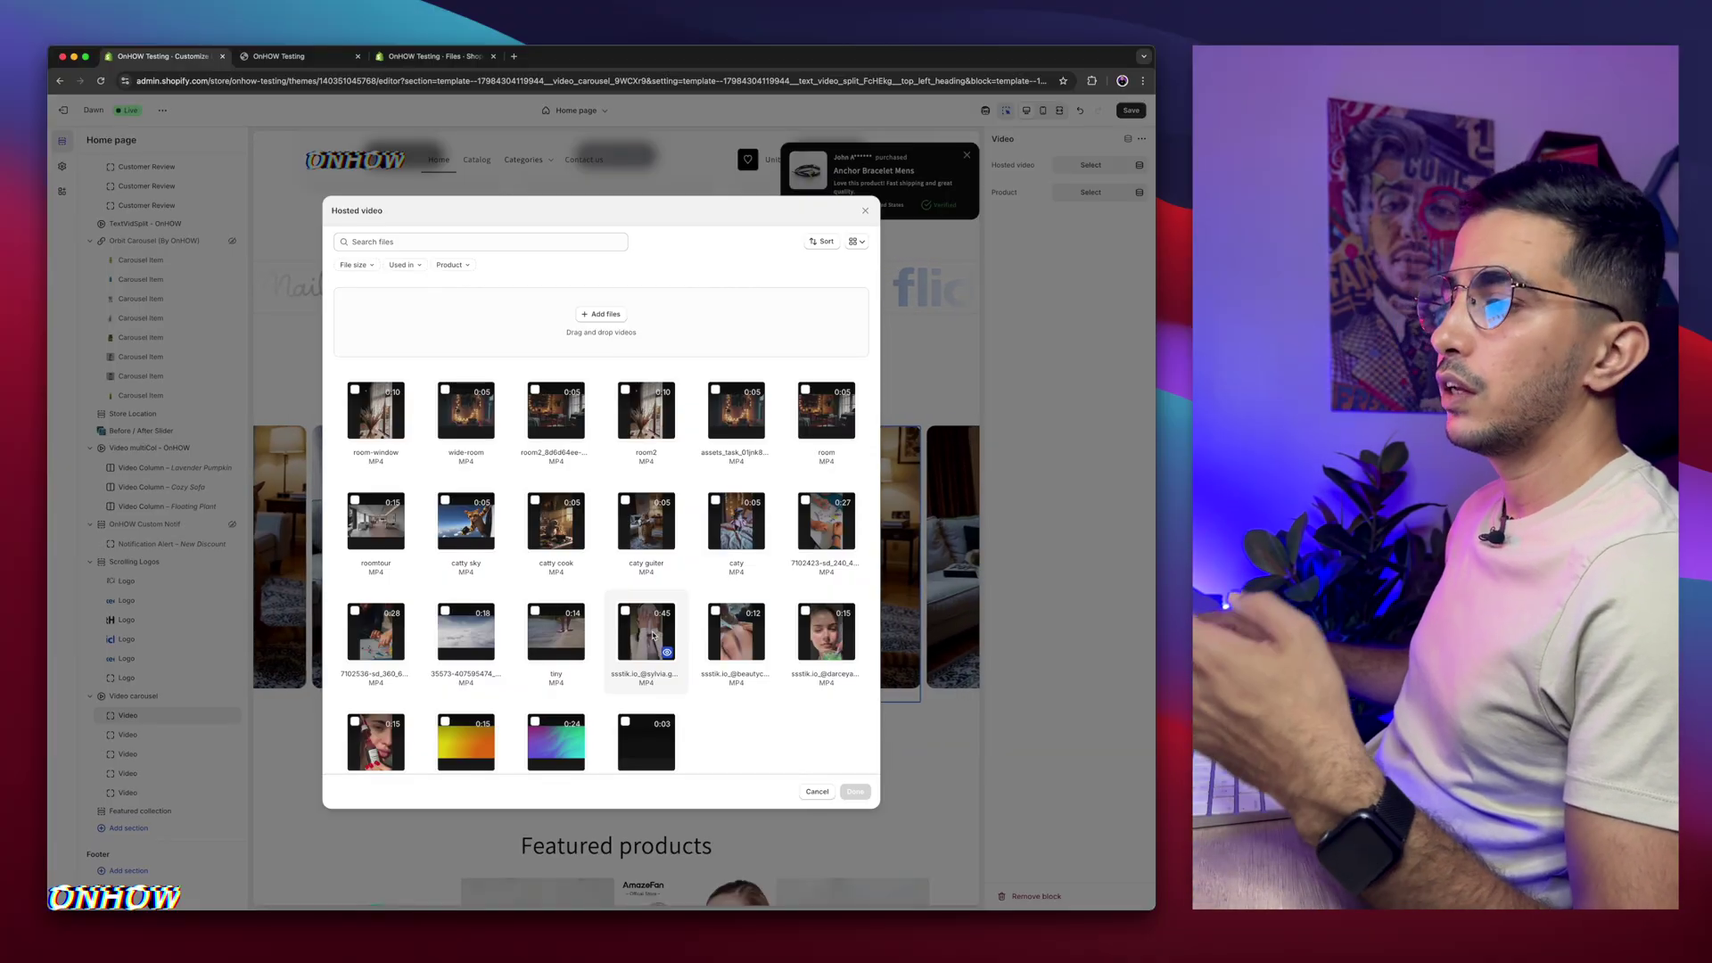
pyautogui.click(653, 634)
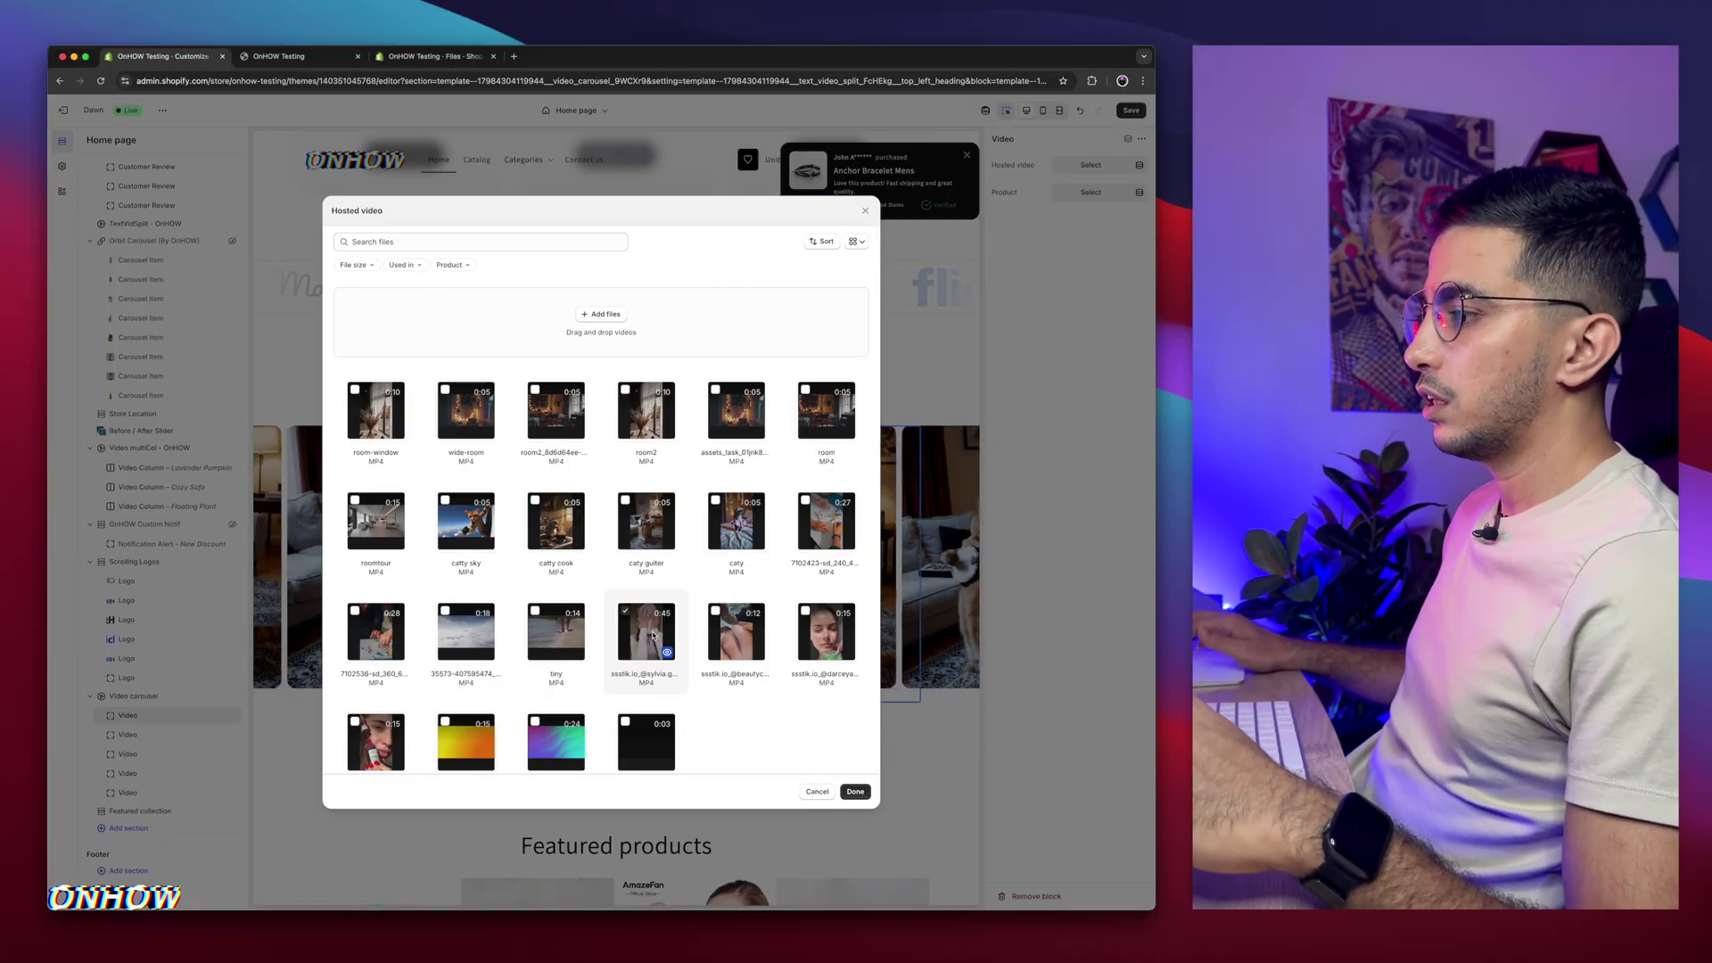
pyautogui.click(855, 792)
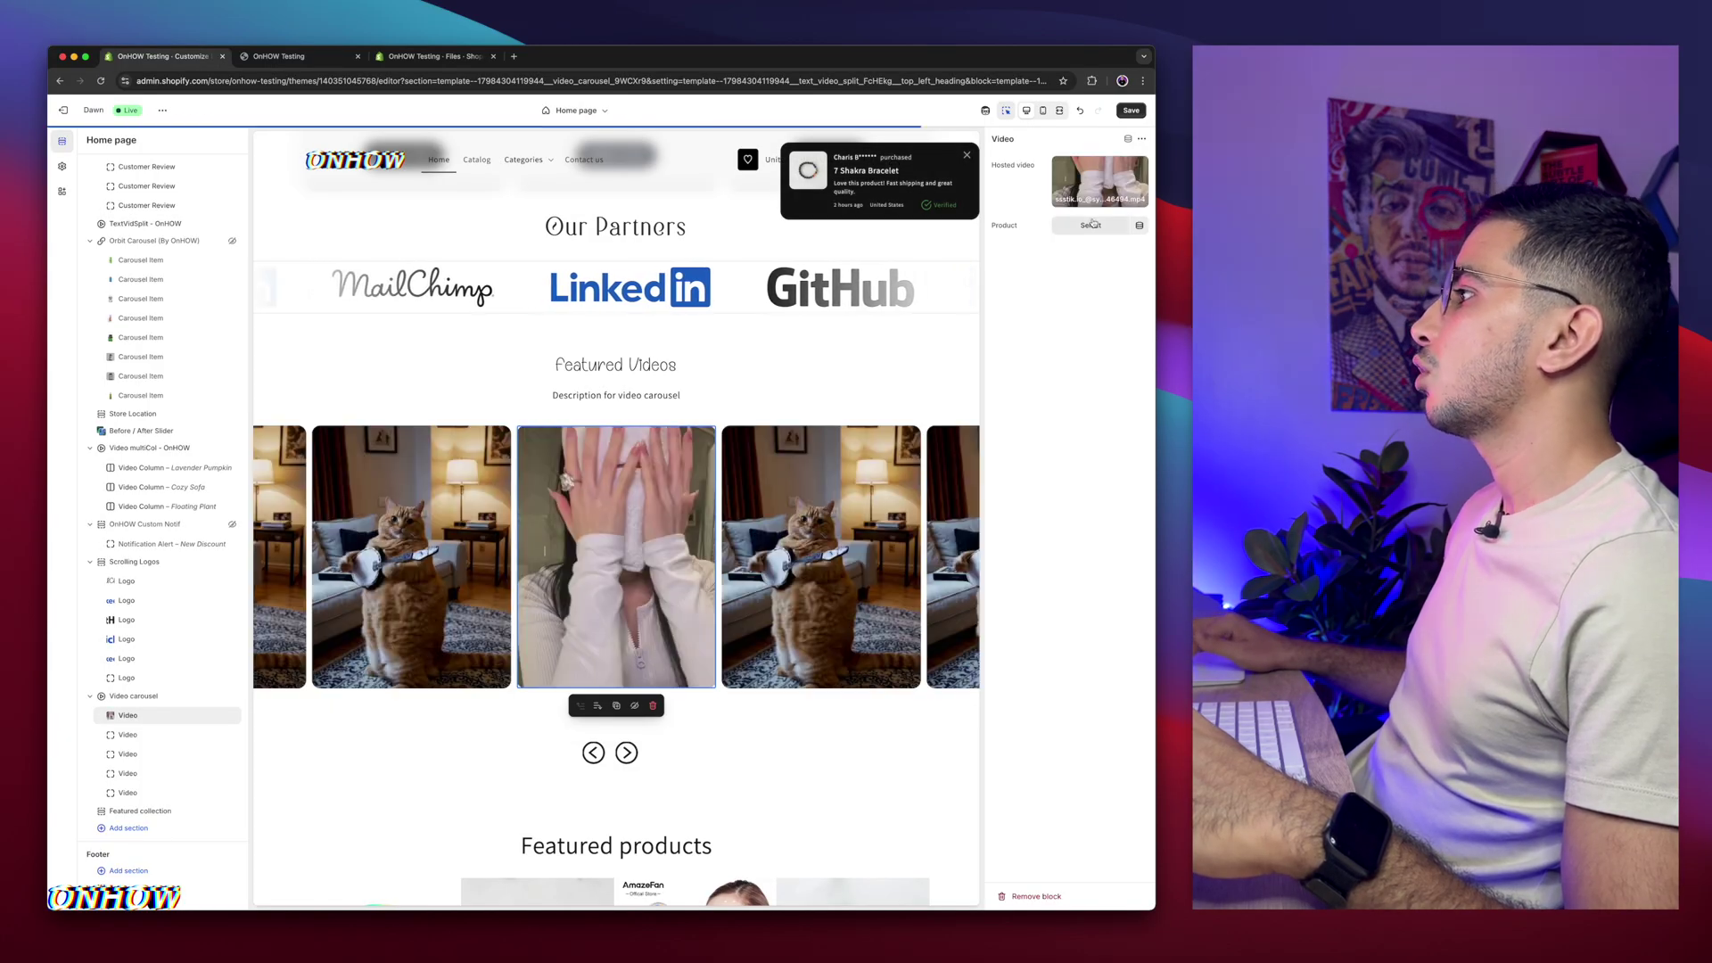
# Link the first video block to the 7 Shakra Bracelet product
pyautogui.click(1091, 225)
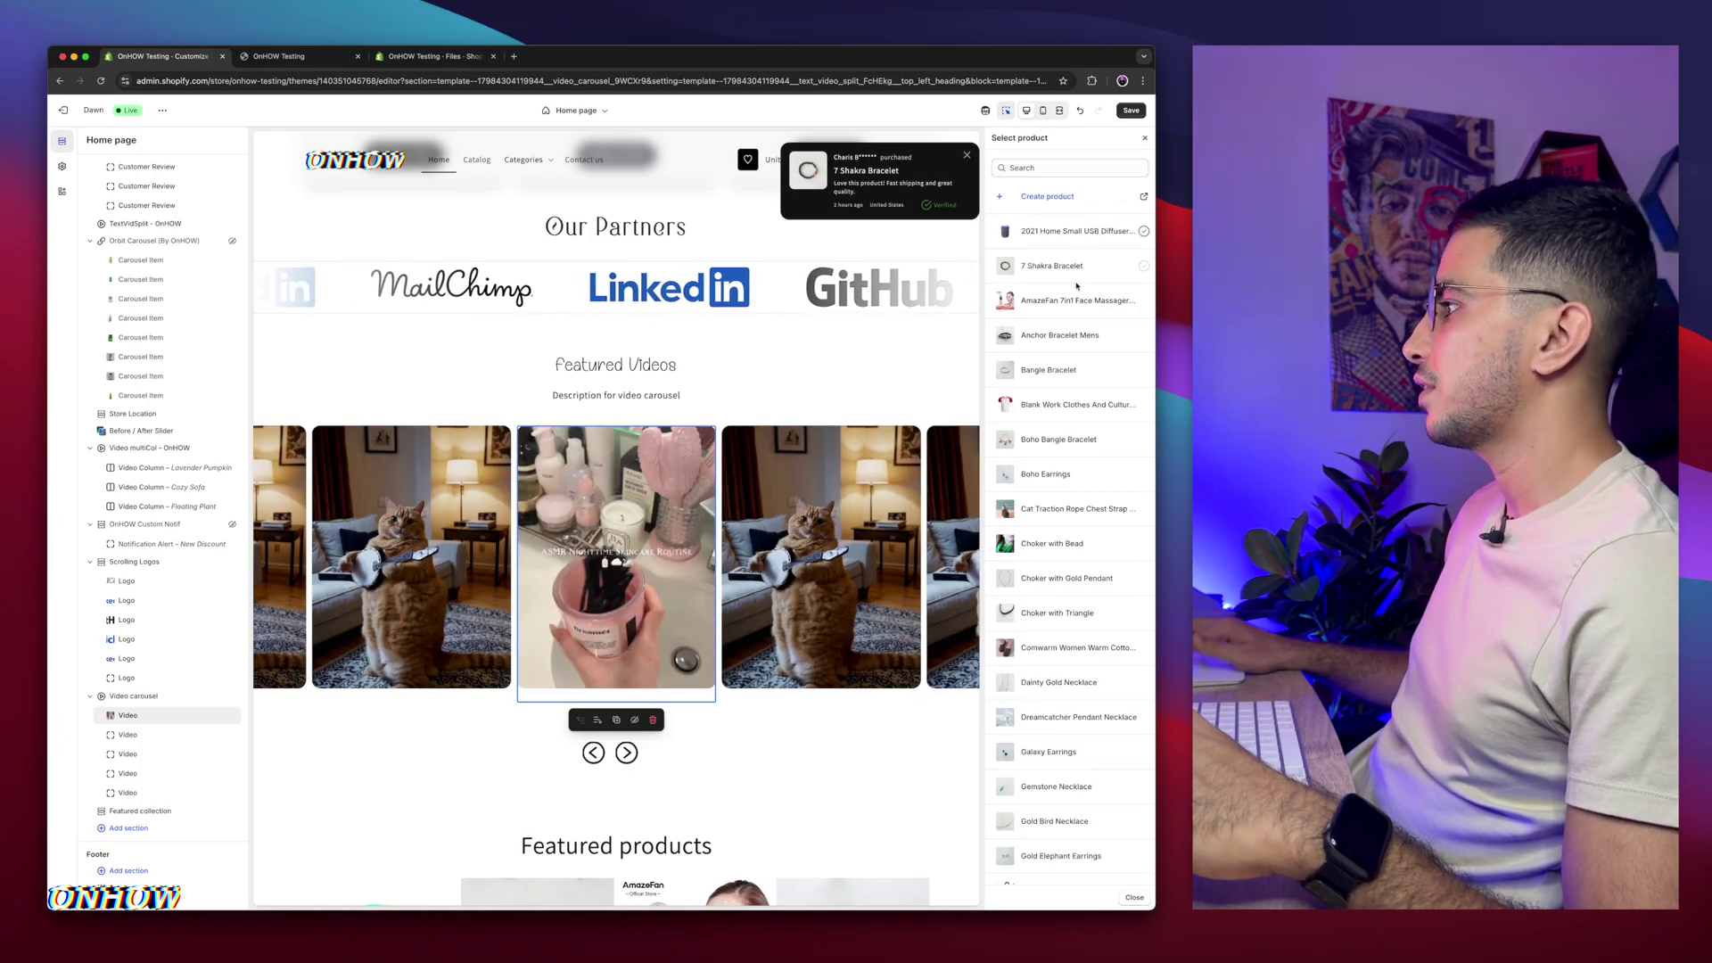
pyautogui.click(1068, 272)
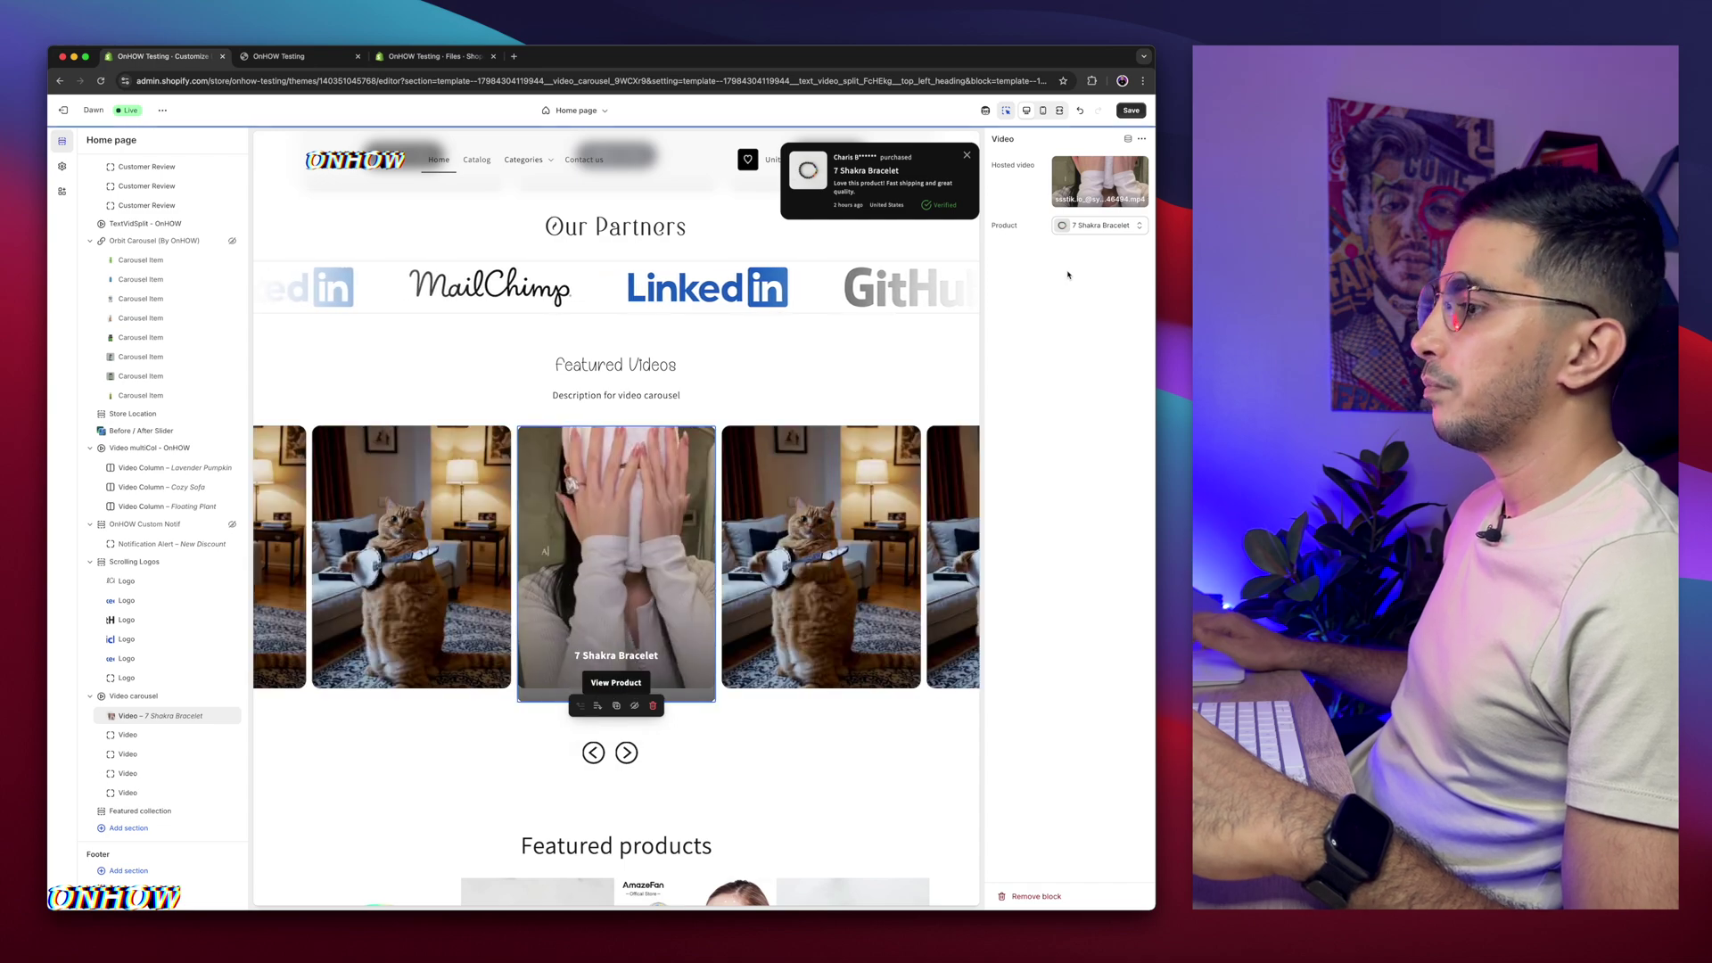